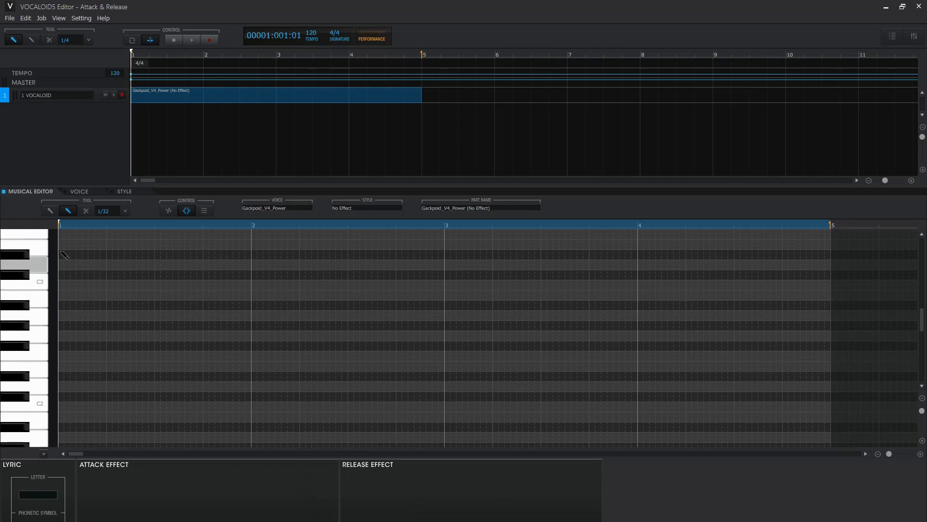
- Draw a two-measure note on A2 from the start of measure 1 to measure 3 with the Pencil tool
right_click(241, 278)
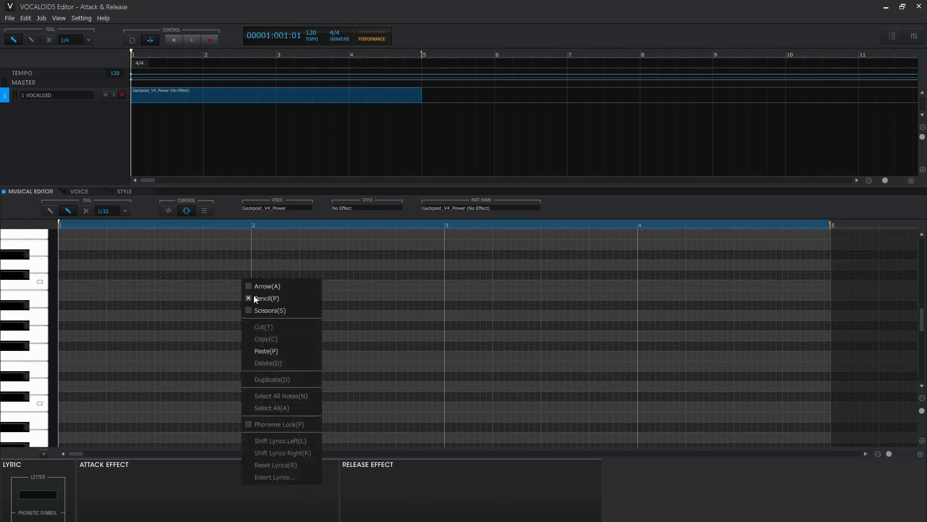
left_click(256, 300)
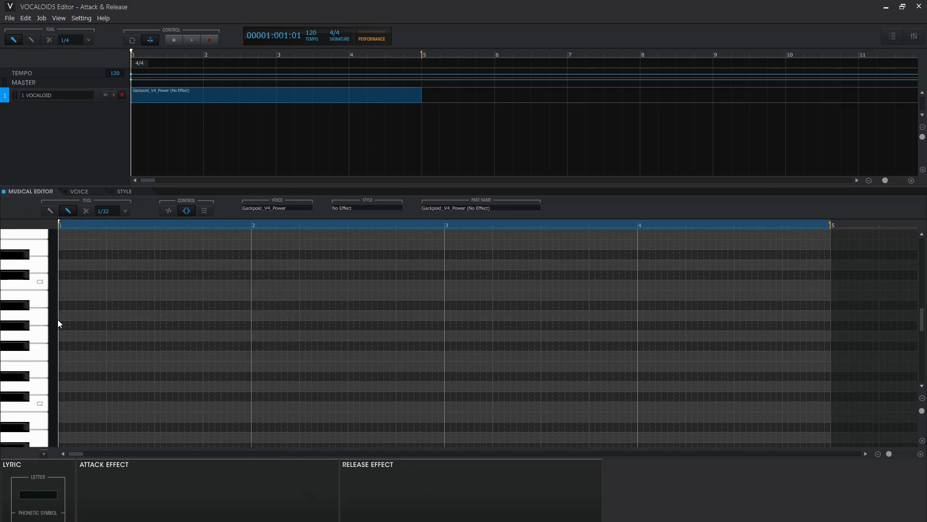
left_click_drag(61, 314, 443, 344)
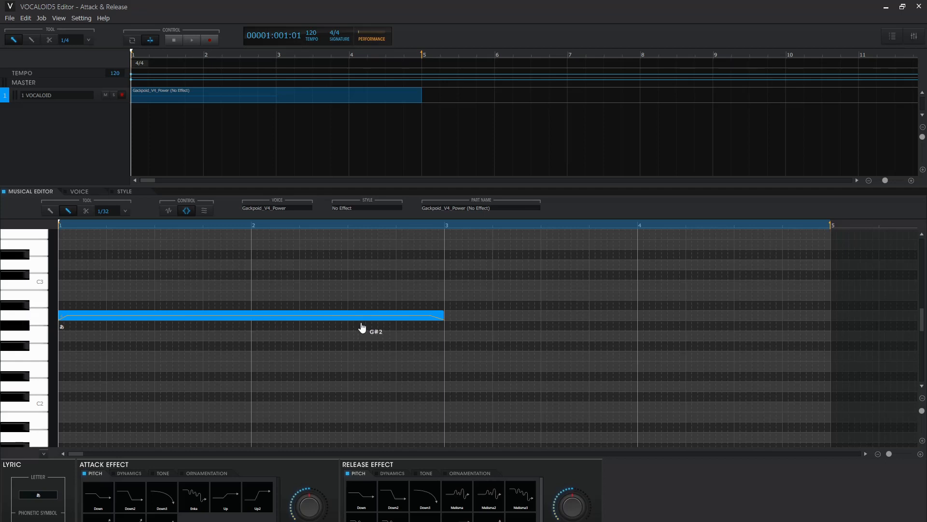
- Try the wavy preset before Up as the A2 note's pitch attack effect and view its range on the rendered waveform
left_click(198, 494)
key("w")
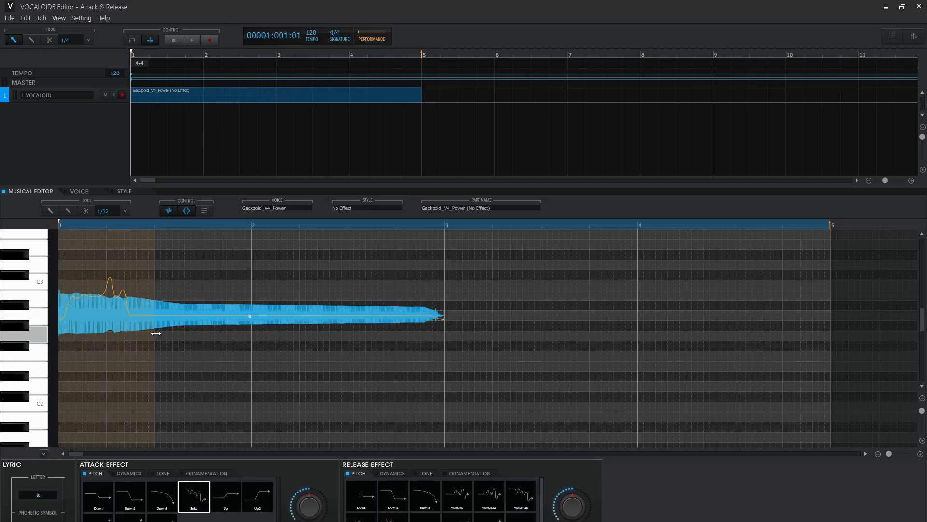
key("w")
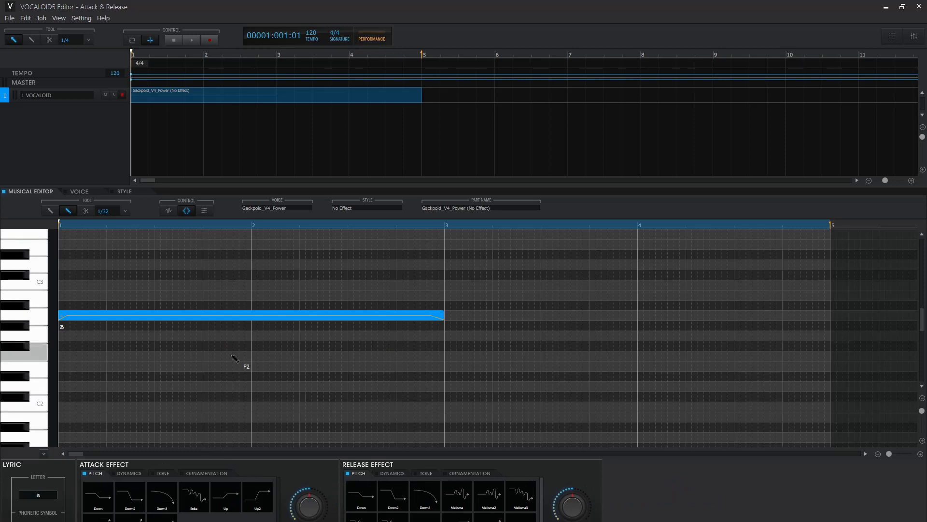
- Split the A2 note at the start of measure 2 with the Scissors, and switch back to the Pencil tool
left_click(81, 211)
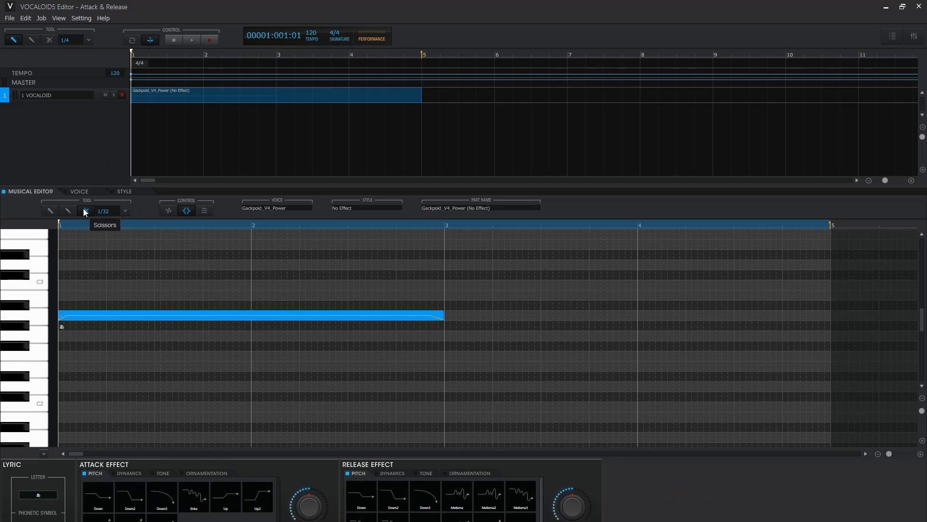
left_click(251, 317)
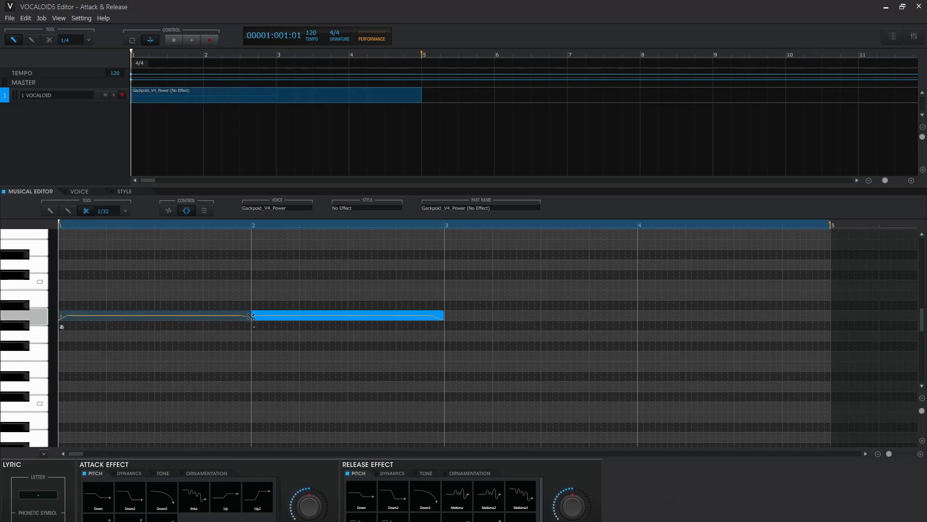
right_click(294, 271)
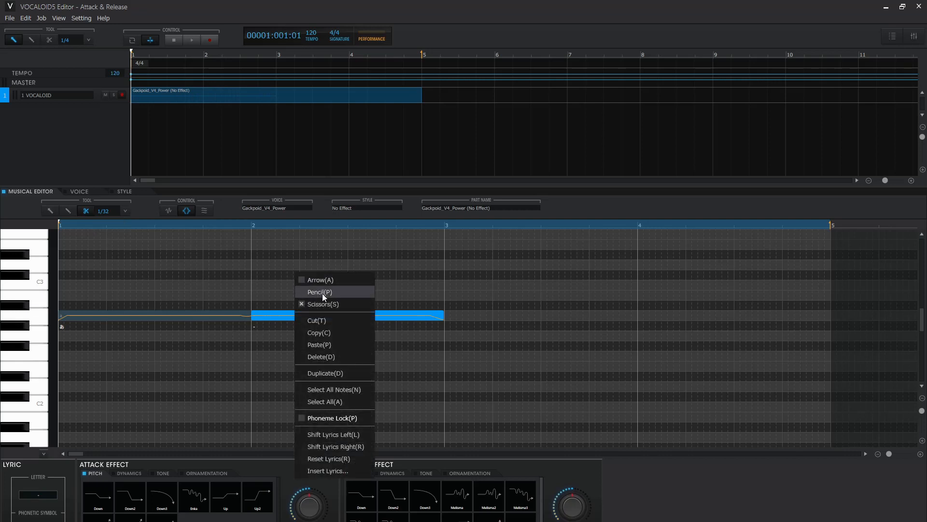
left_click(323, 292)
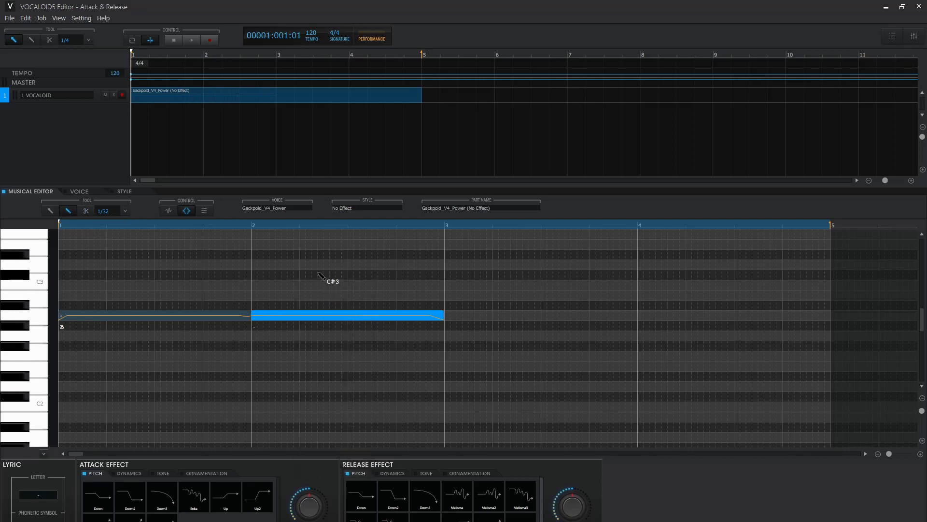
right_click(320, 274)
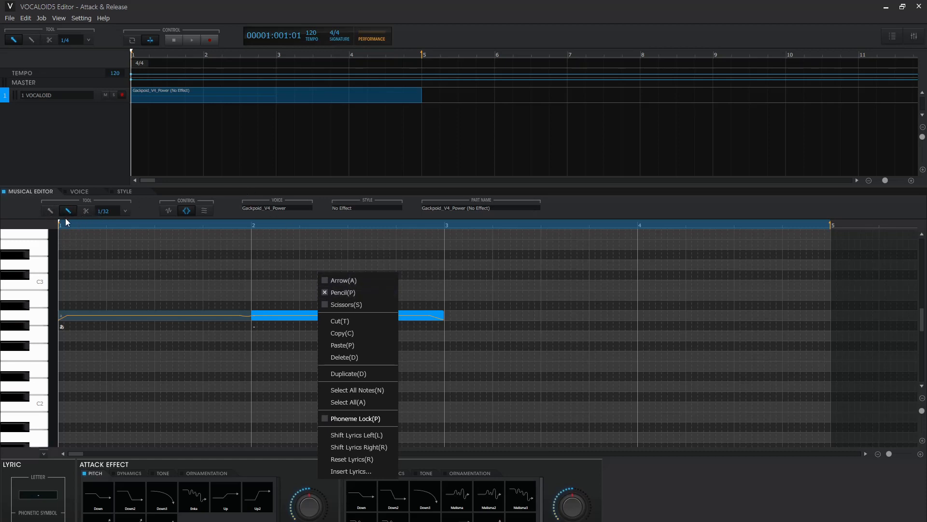
left_click(104, 212)
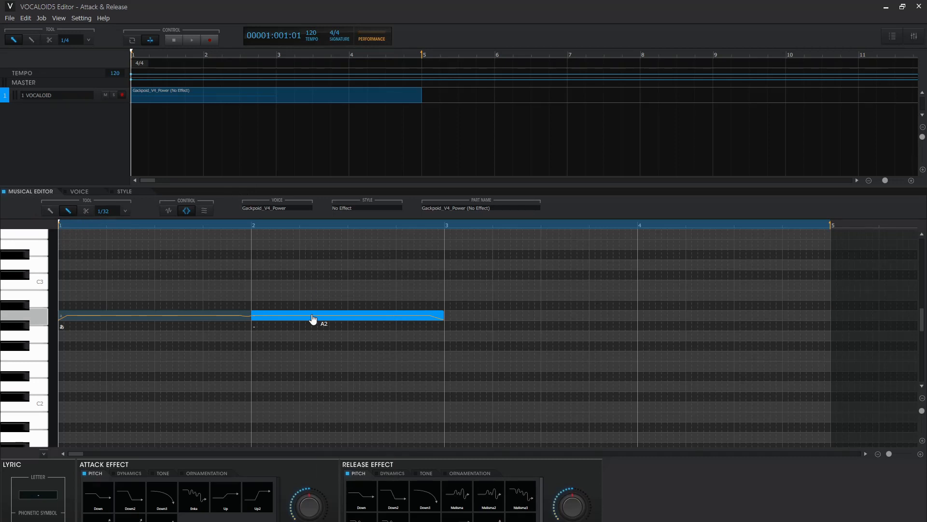
- Lower the second note by five semitones to E2 and play the phrase from the beginning
key("Down")
key("Down")
key("Down")
key("Down")
key("Down")
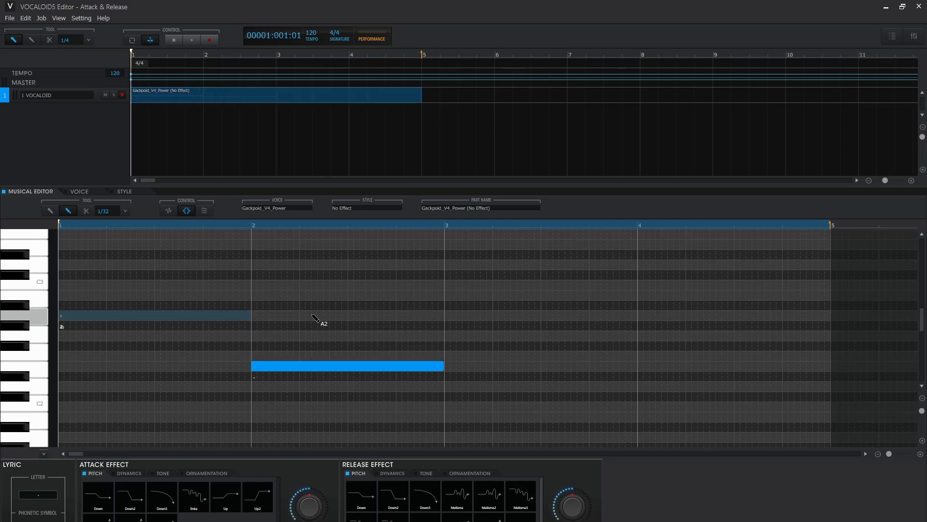
key("space")
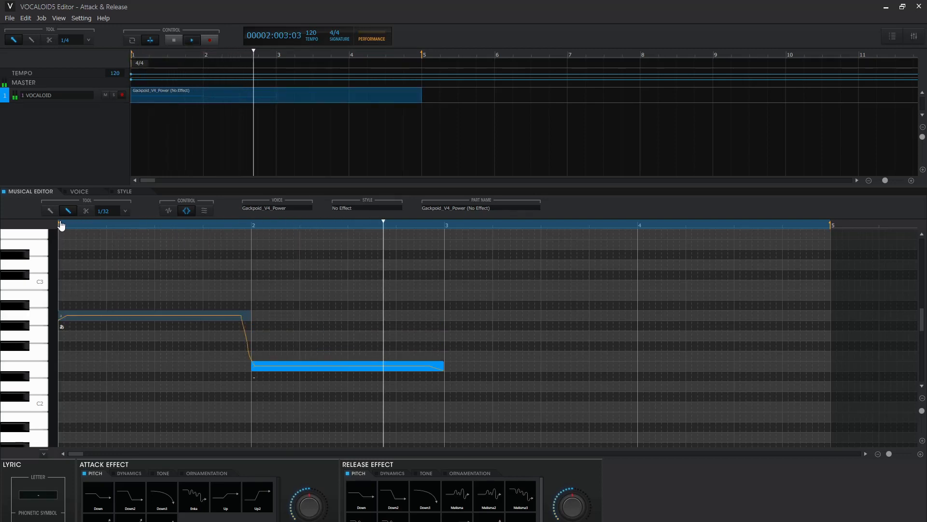
key("space")
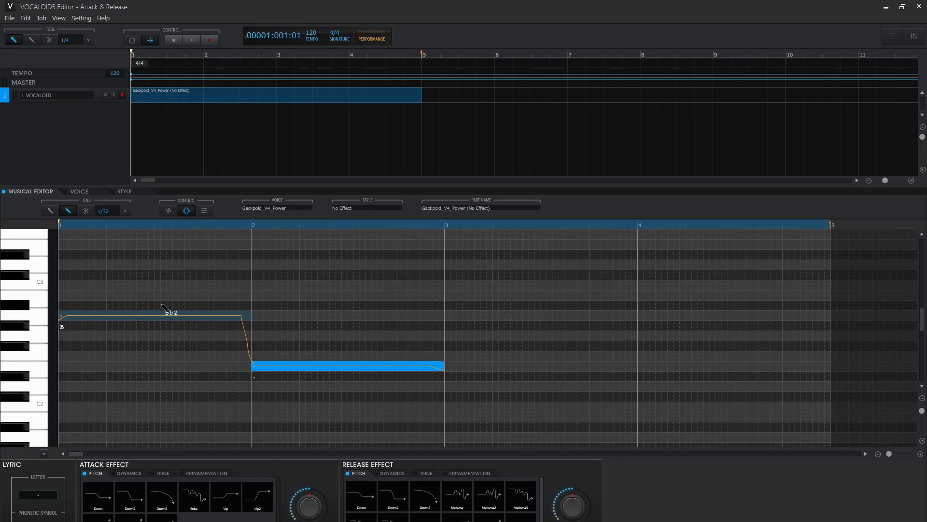
- Apply the Down pitch attack effect to the E2 note, raise its amount and listen to the result
left_click(103, 501)
key("space")
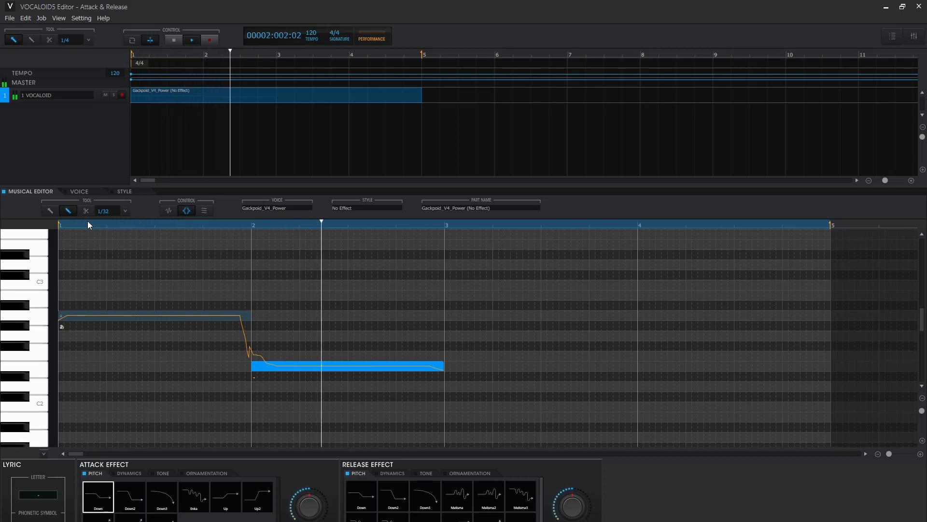
key("space")
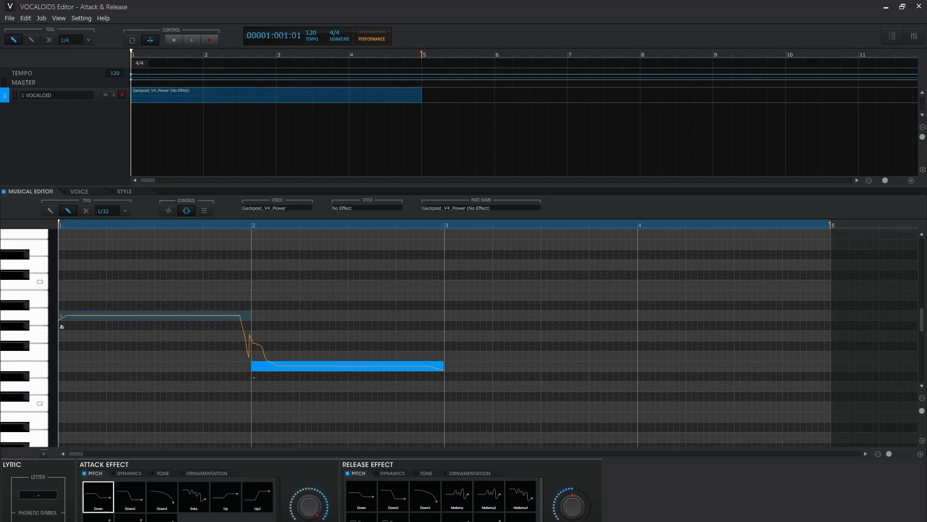
key("space")
- Extend the Down attack effect's range on the waveform to about two beats and play the phrase
key("w")
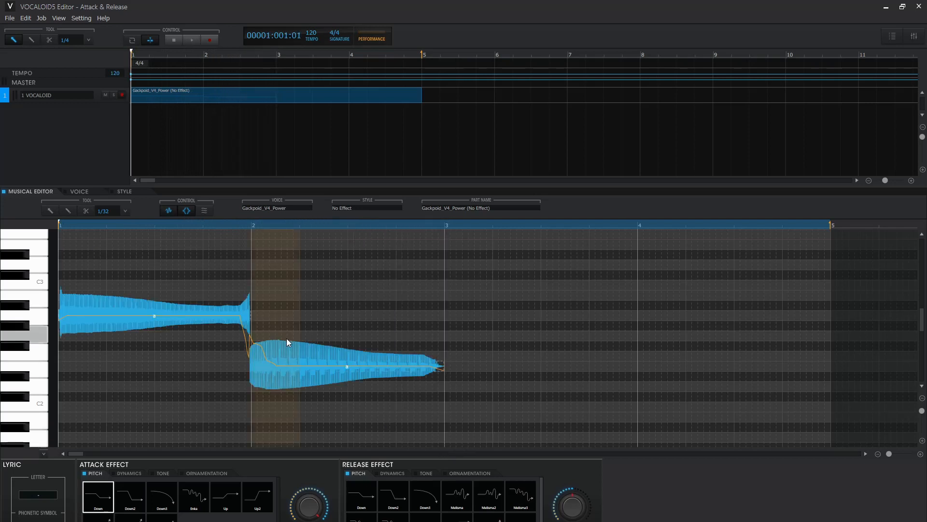
left_click_drag(300, 339, 352, 339)
key("w")
key("space")
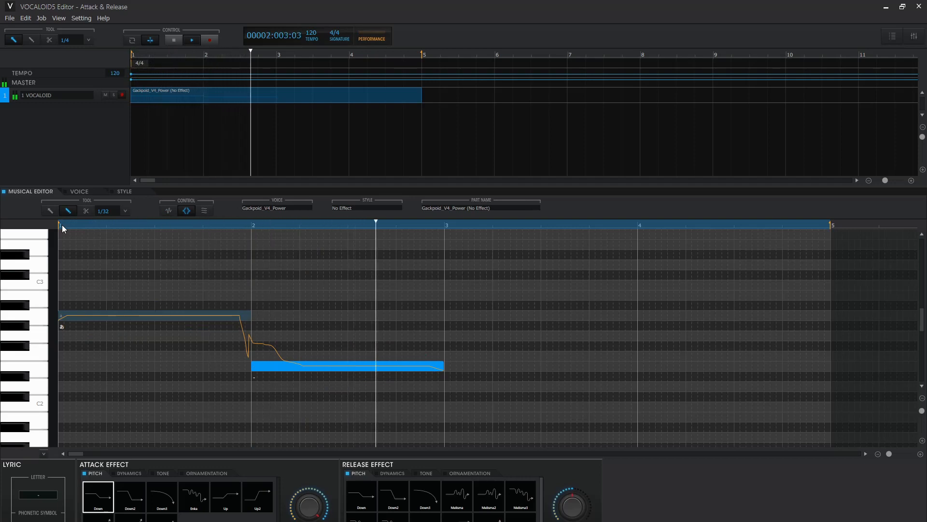
key("space")
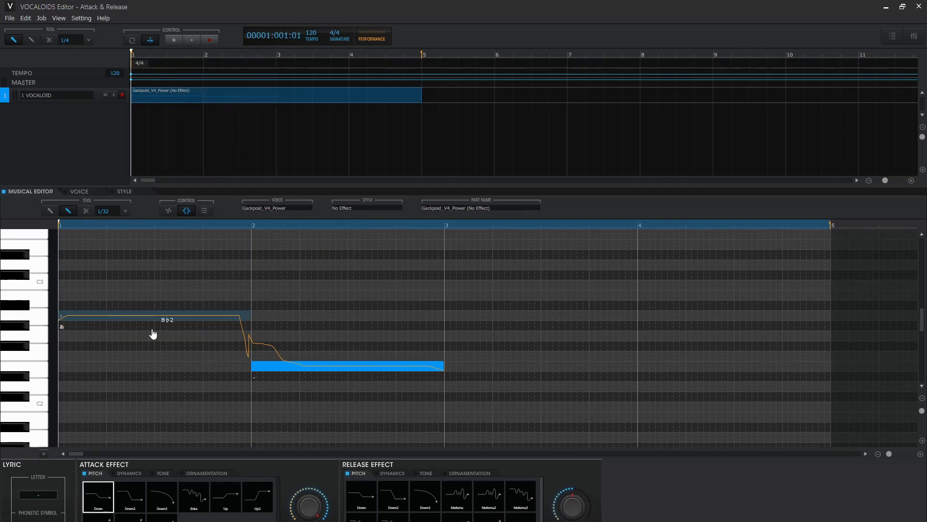
- Change the E2 note's pitch attack effect to Down2 and play it, also trying Down once more and undoing that
left_click(134, 491)
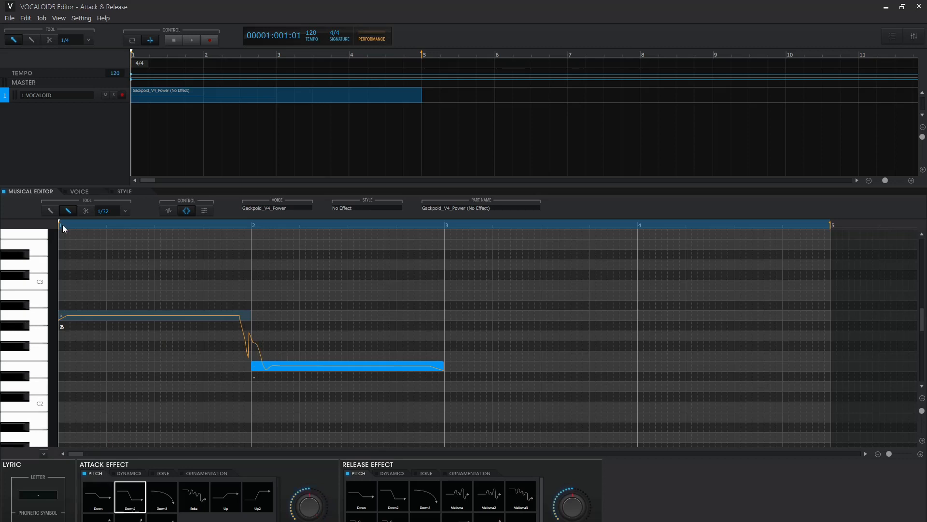
key("space")
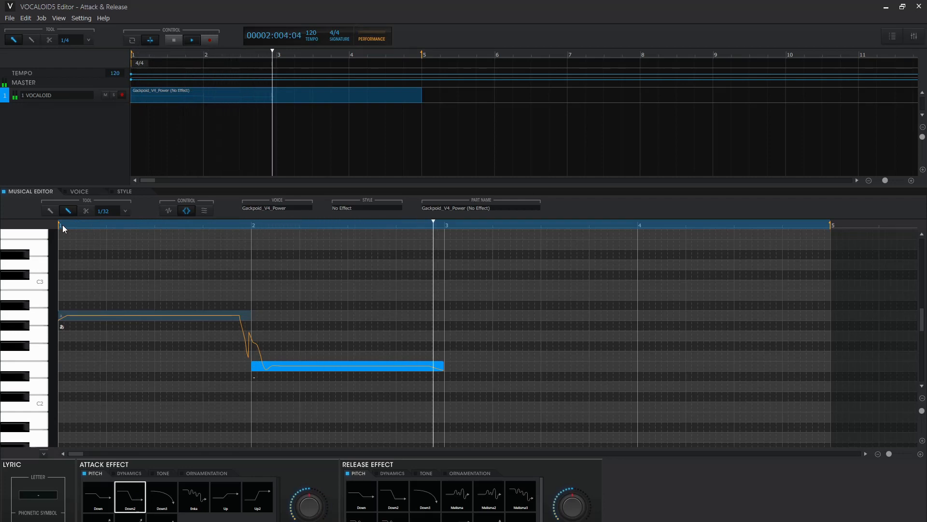
key("space")
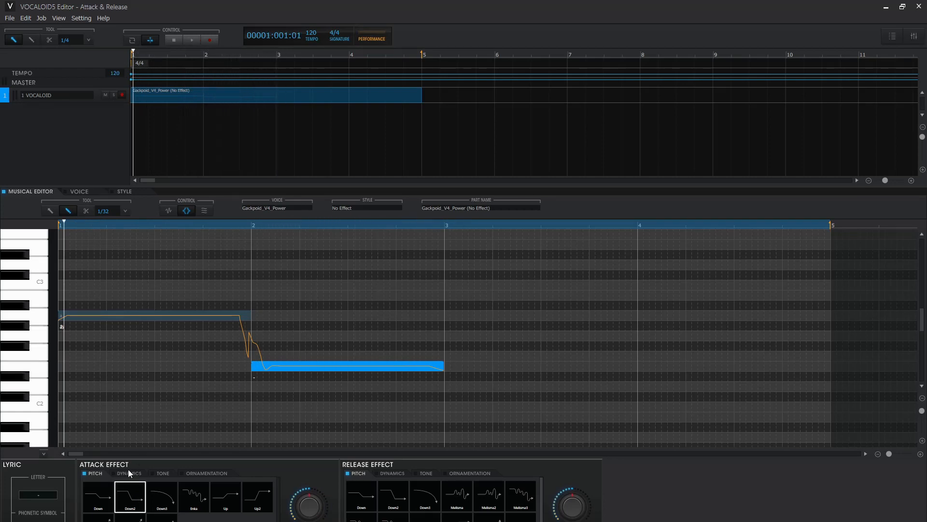
left_click(104, 498)
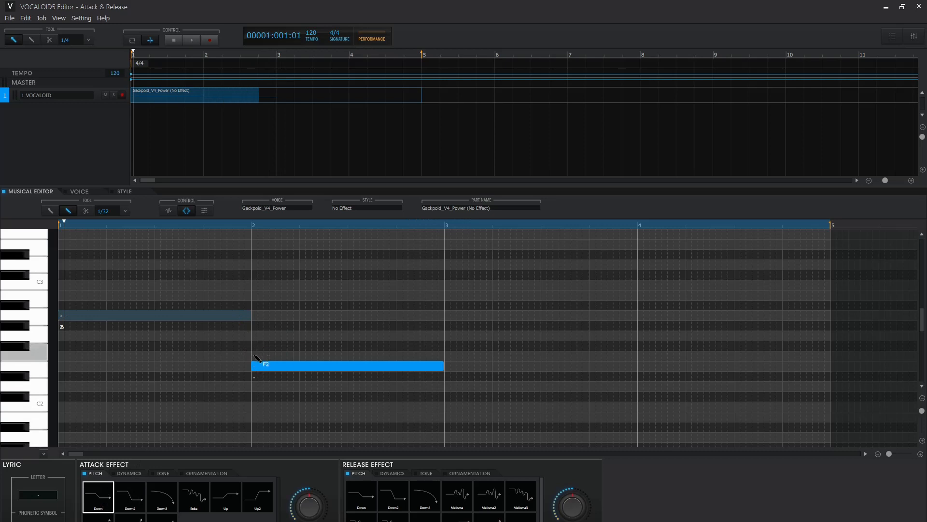
key("ctrl+z")
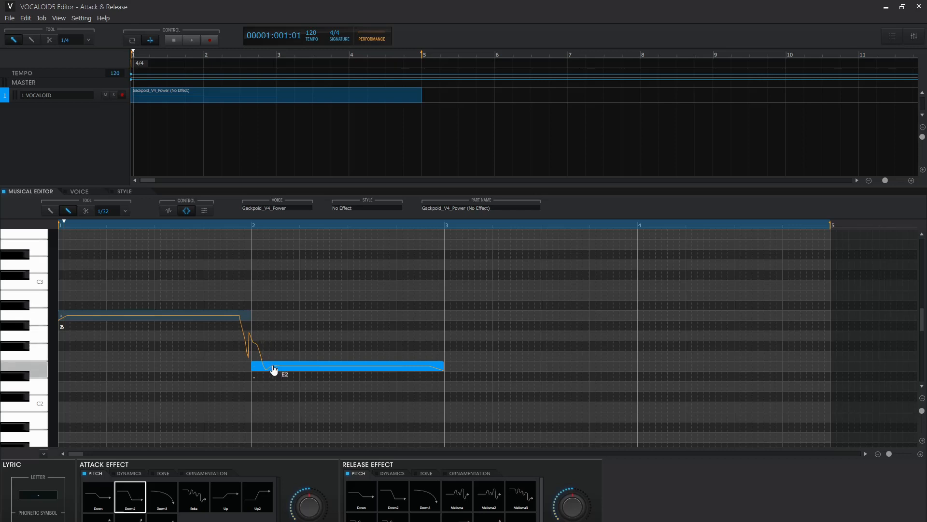
- Lengthen the Down2 attack effect's range on the waveform, raise its amount and play the phrase
key("w")
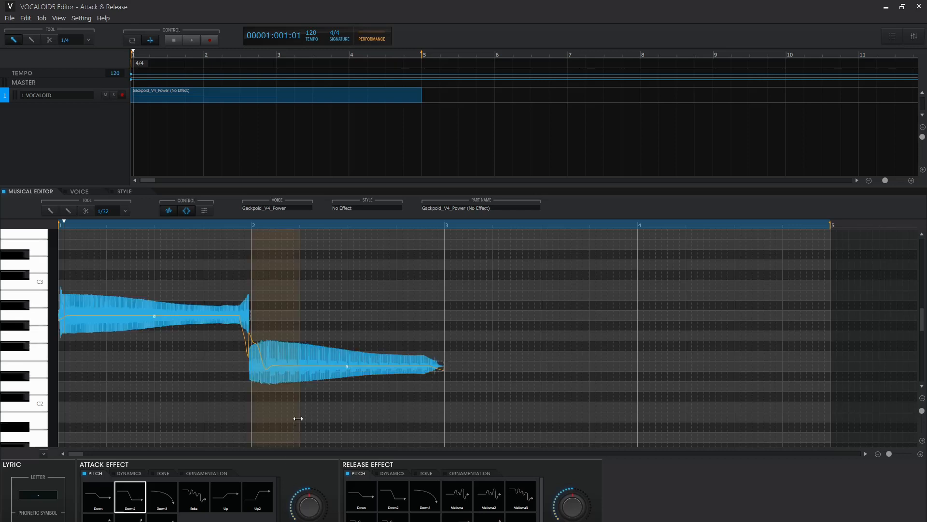
key("w")
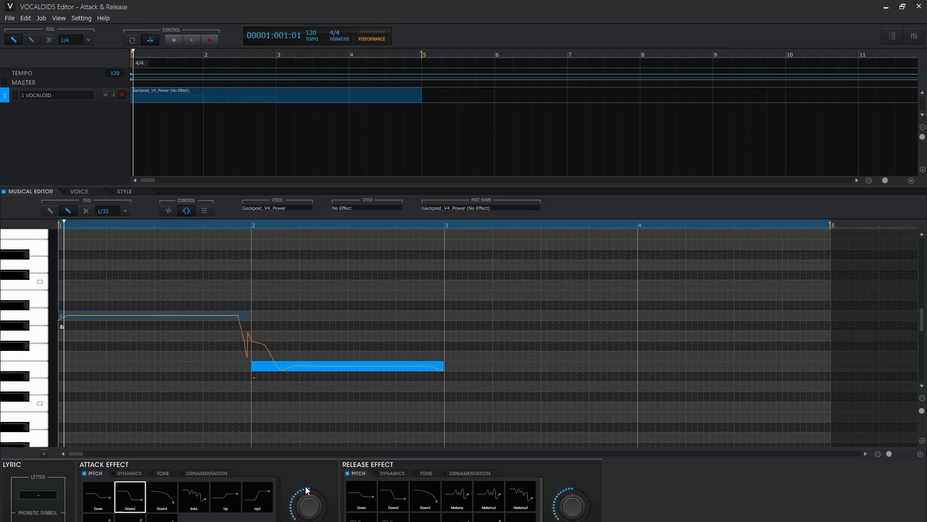
key("space")
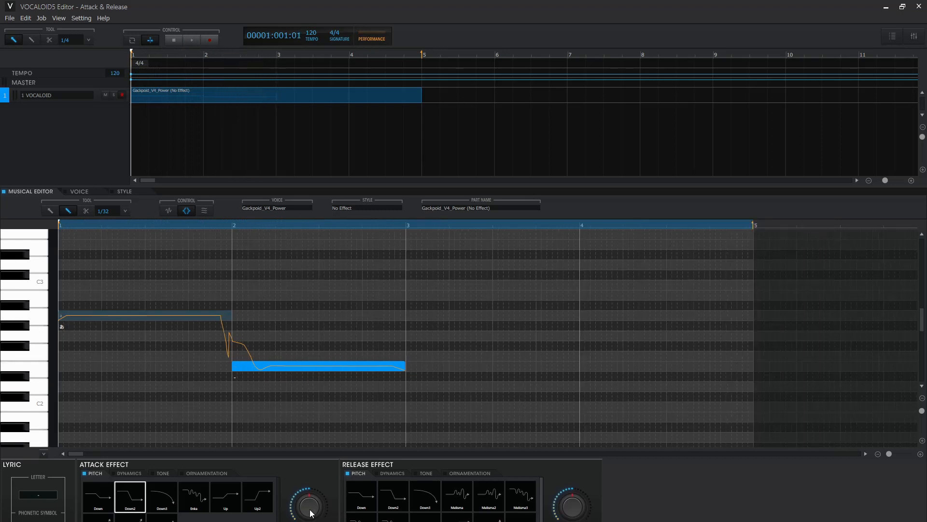
left_click_drag(312, 514, 310, 352)
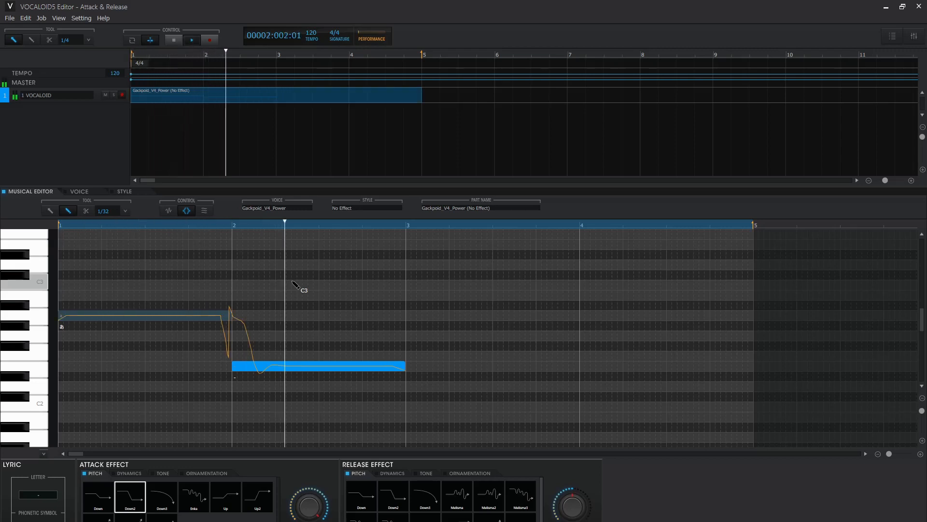
key("space")
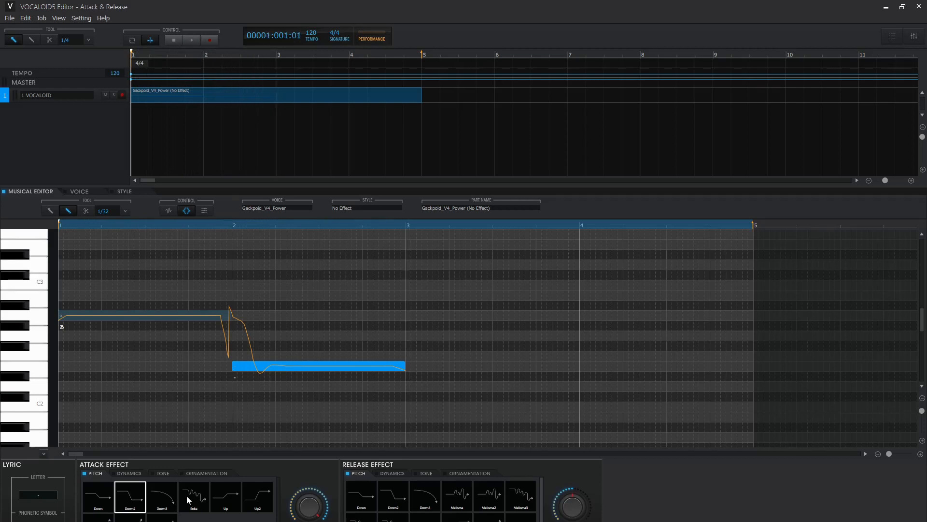
- Switch the E2 note's pitch attack effect to Down3 and play the phrase
left_click(167, 500)
key("space")
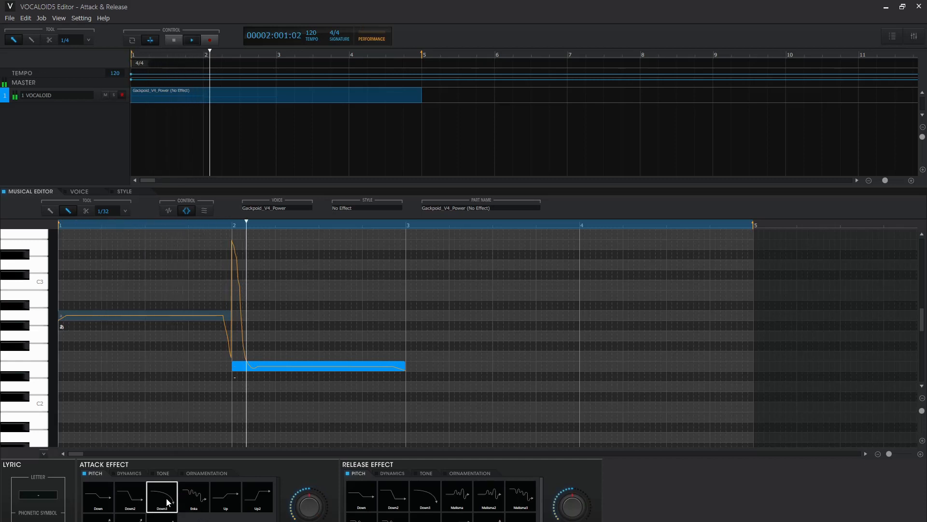
key("space")
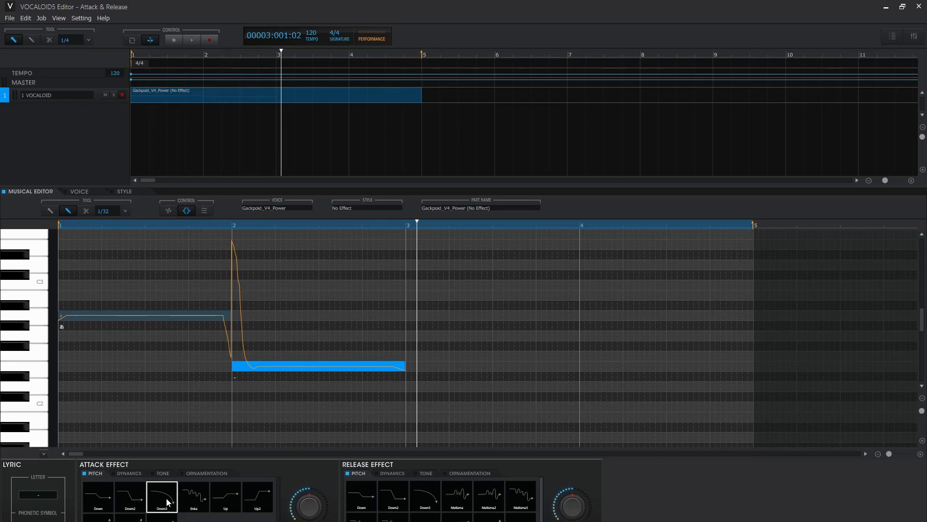
- Lengthen the Down3 attack effect's range on the waveform to about one beat and play the phrase from the beginning
key("w")
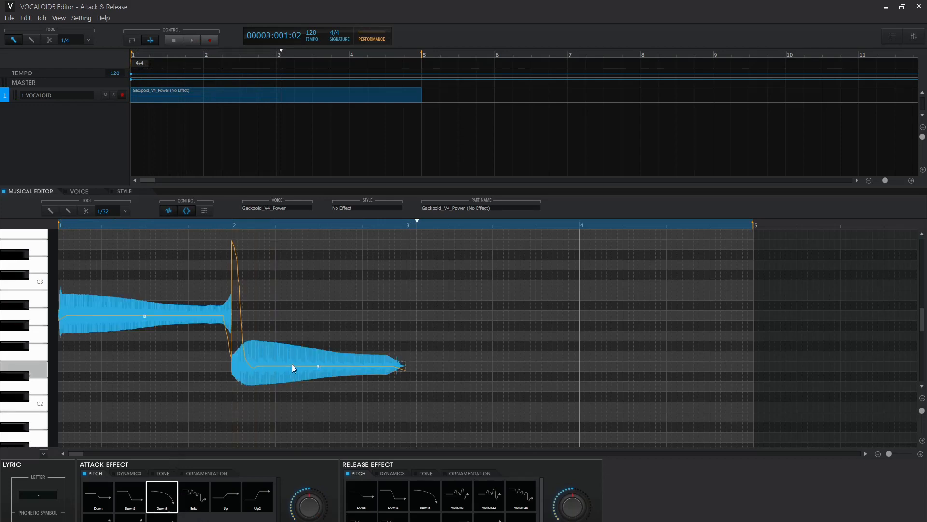
left_click_drag(253, 364, 271, 364)
key("w")
left_click(62, 223)
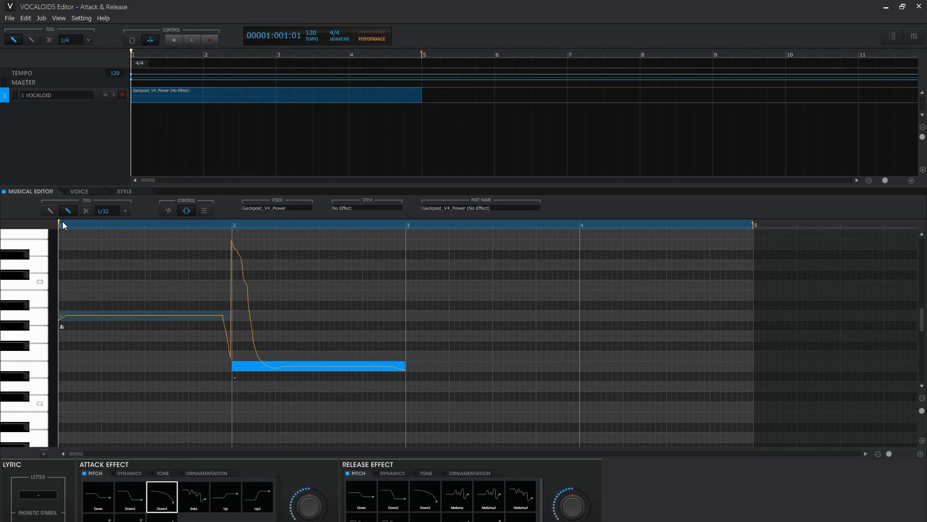
key("space")
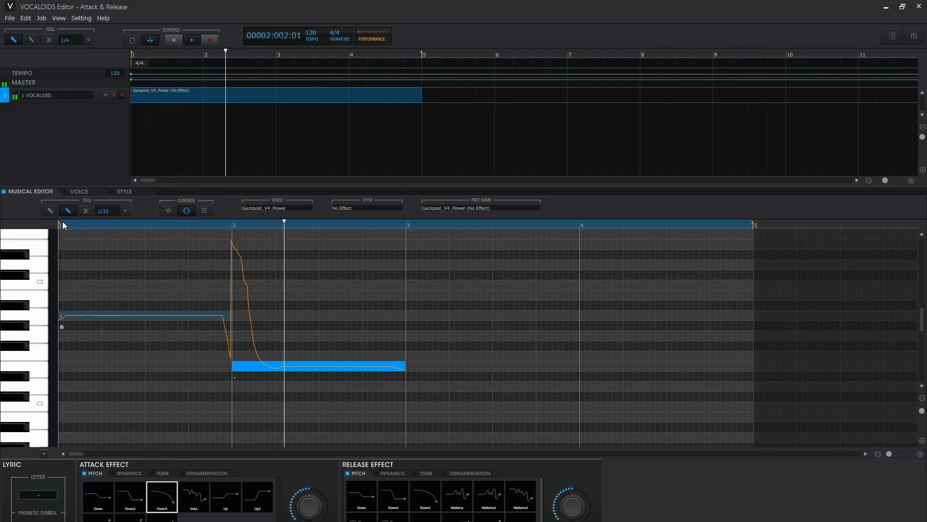
key("space")
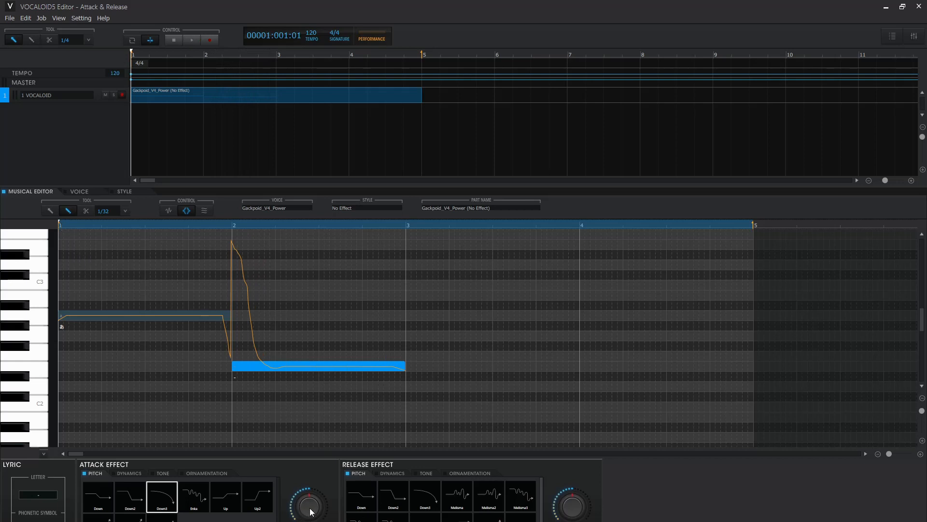
- Raise the E2 note's Down3 attack amount to maximum, check the height of its pitch curve and play the phrase
left_click_drag(312, 512, 316, 367)
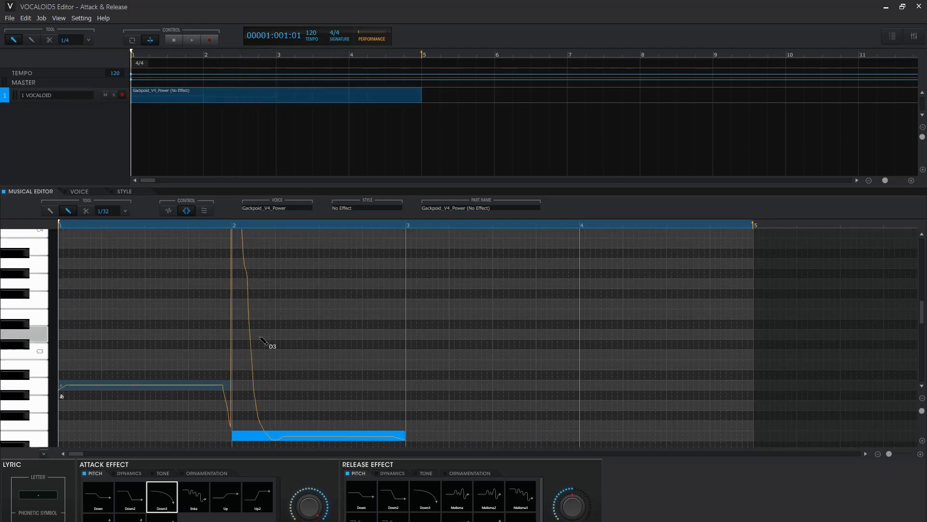
scroll(264, 342, "up", 5)
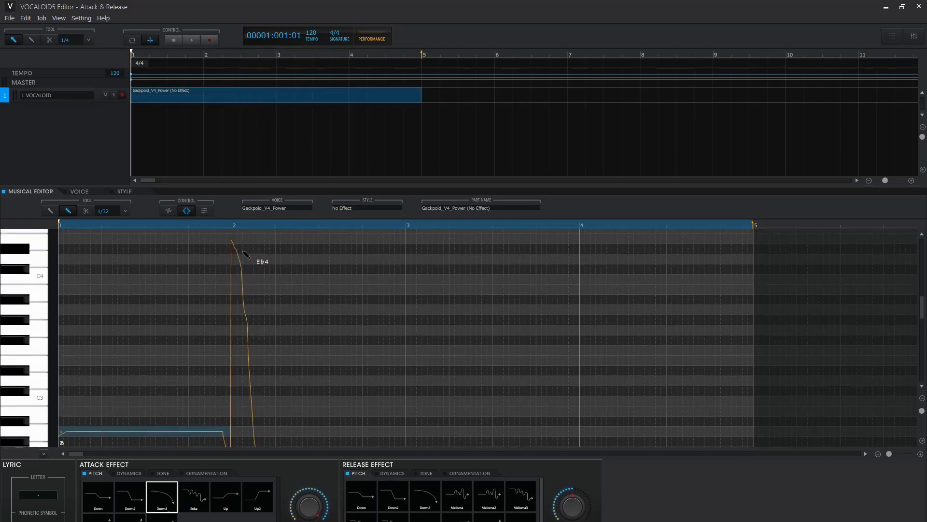
scroll(231, 270, "down", 3)
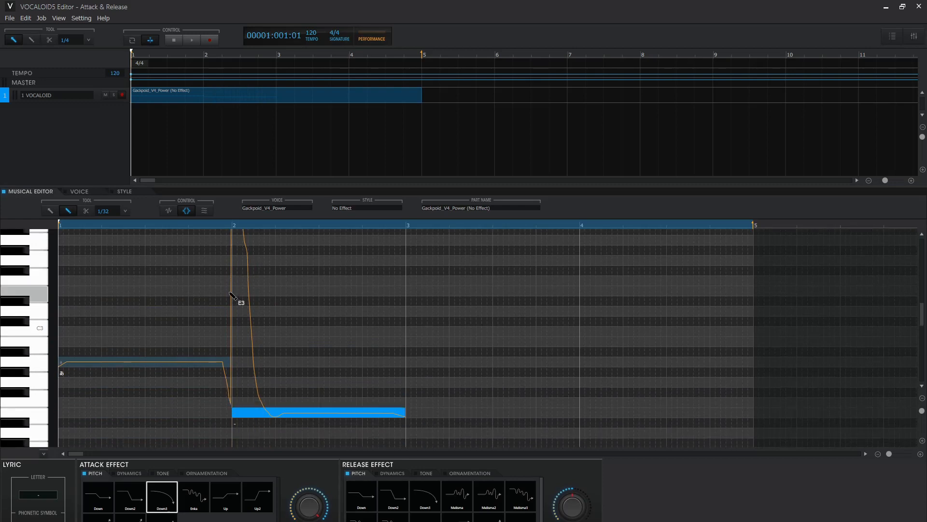
scroll(231, 289, "up", 2)
scroll(230, 294, "down", 2)
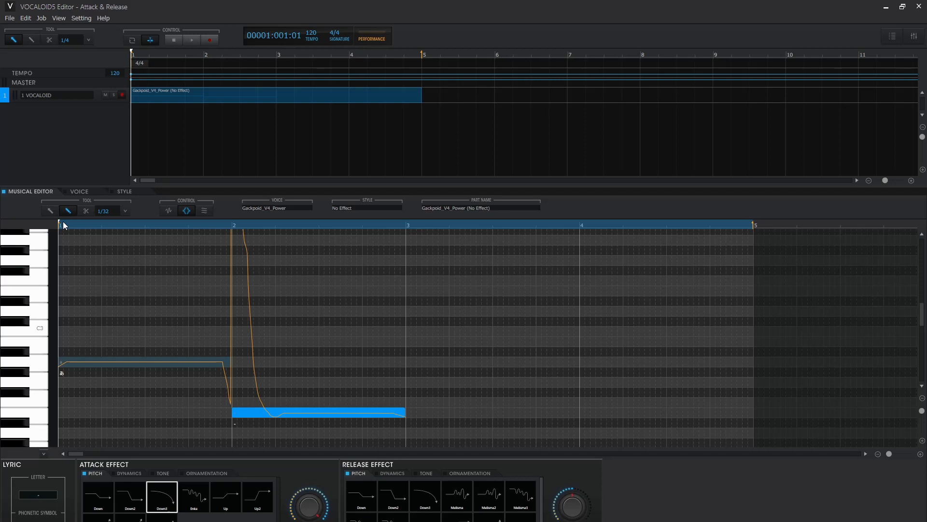
key("space")
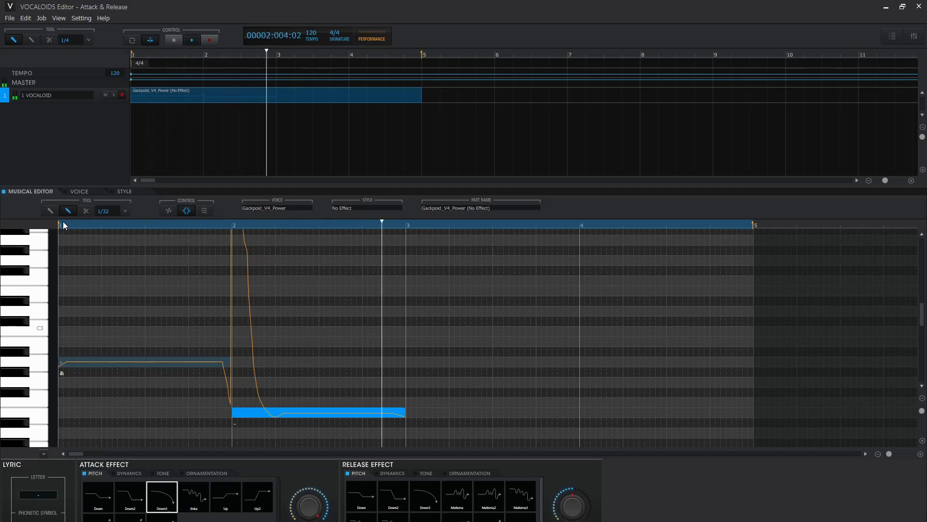
key("space")
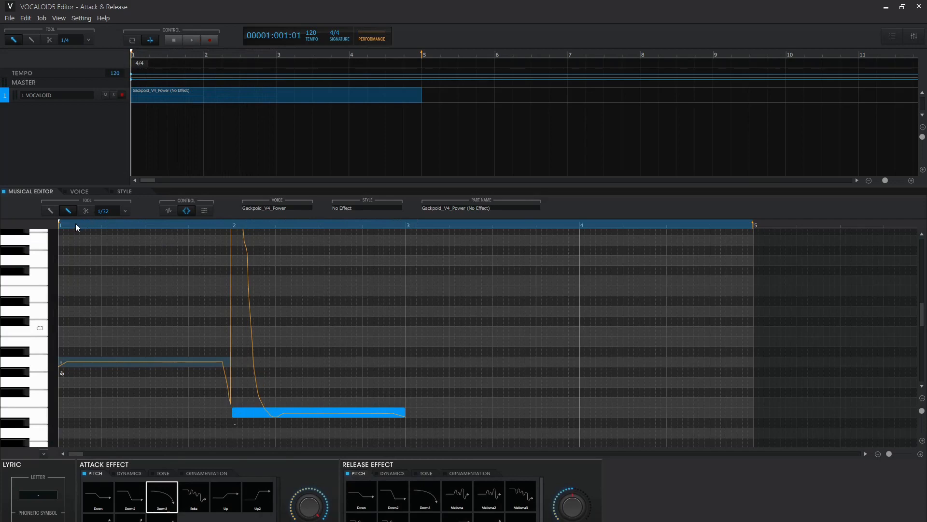
- Switch the E2 note's pitch attack effect to Enka, lengthen its range and play the phrase
left_click(195, 500)
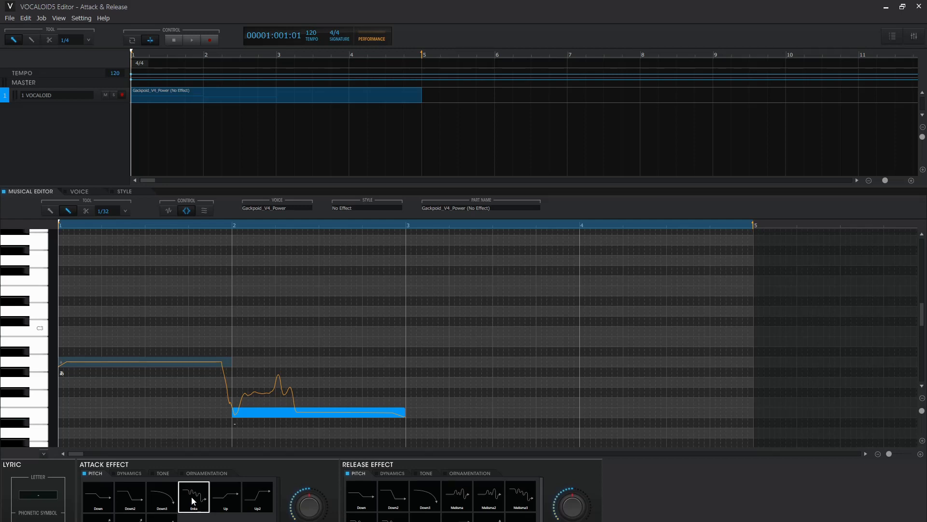
key("space")
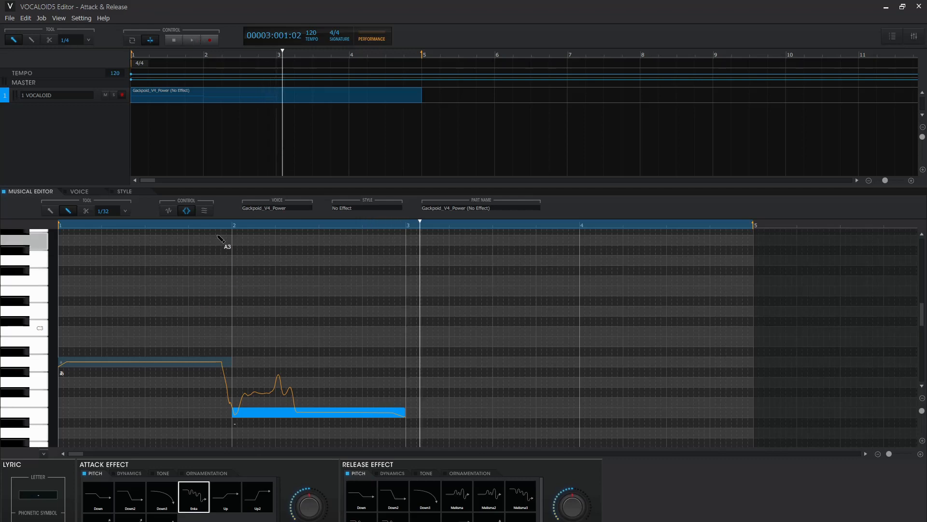
left_click(232, 225)
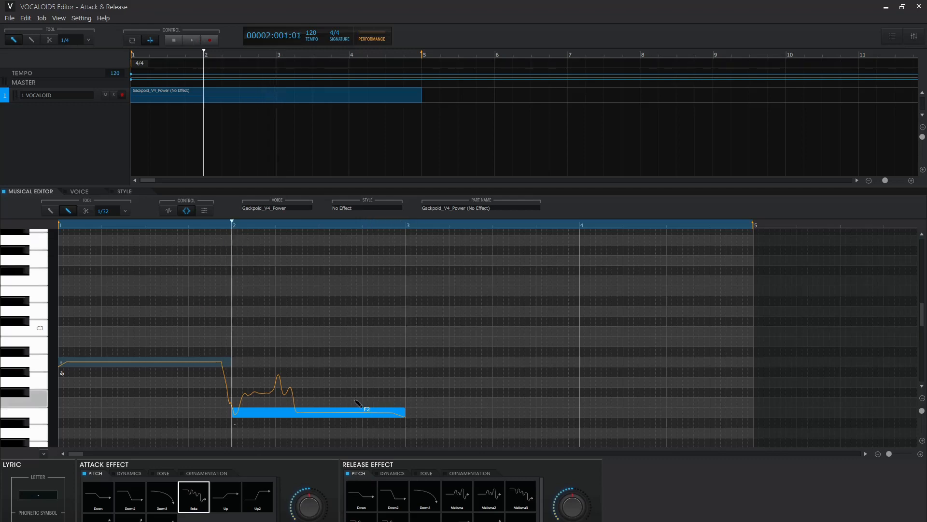
key("space")
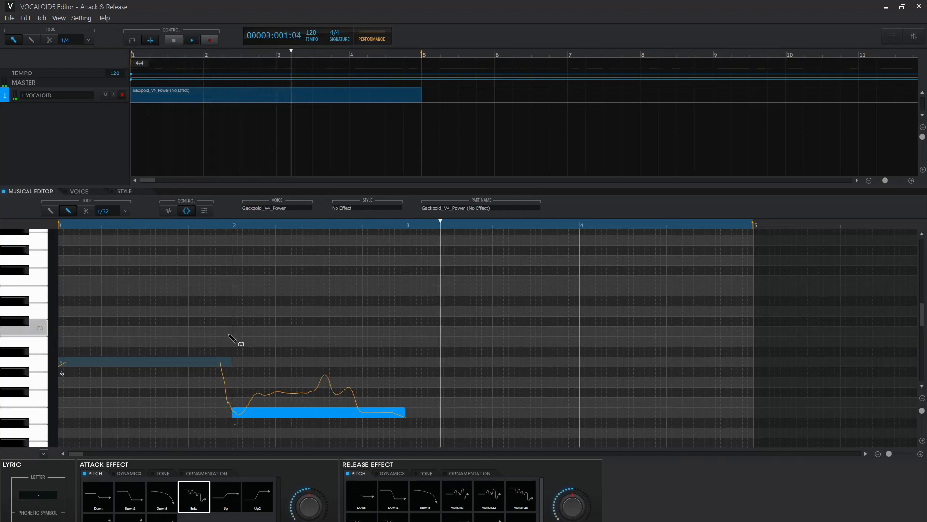
key("space")
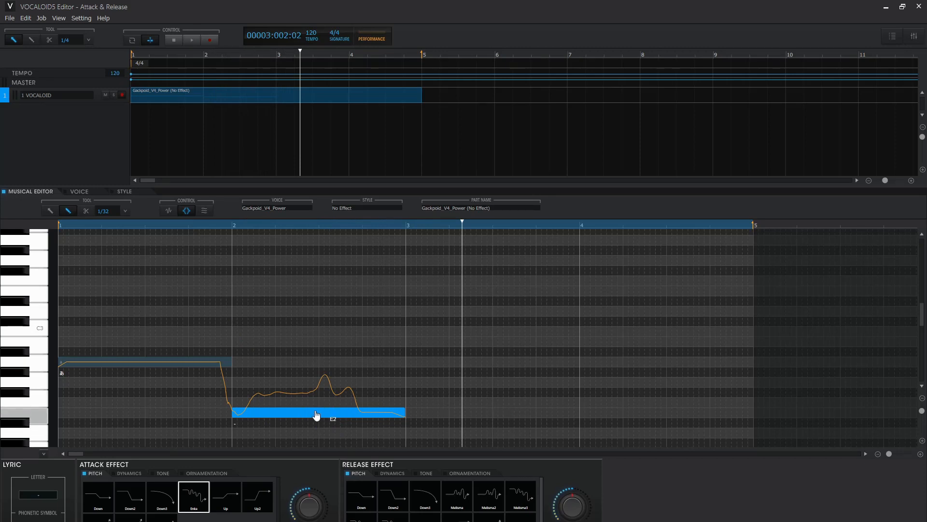
- Raise the Enka attack effect's amount to maximum and play the phrase from the beginning
left_click_drag(310, 515, 321, 433)
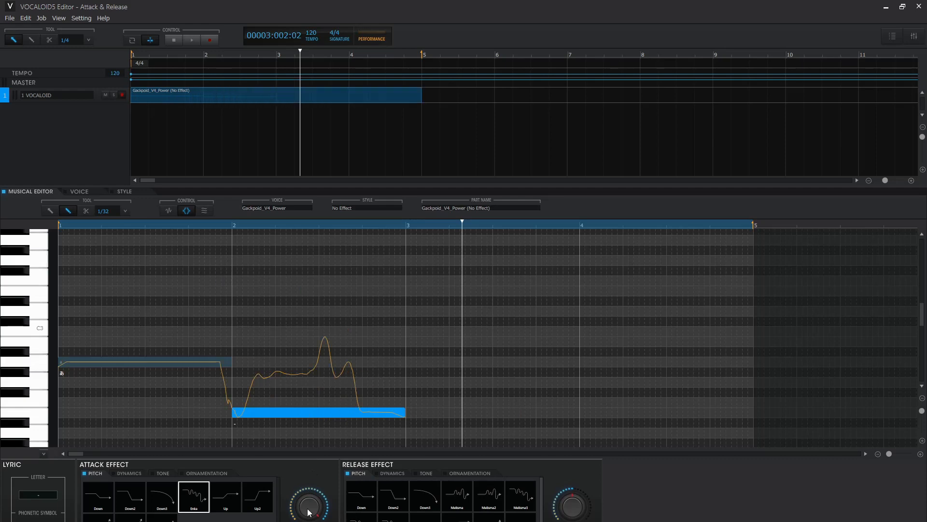
left_click(62, 226)
key("space")
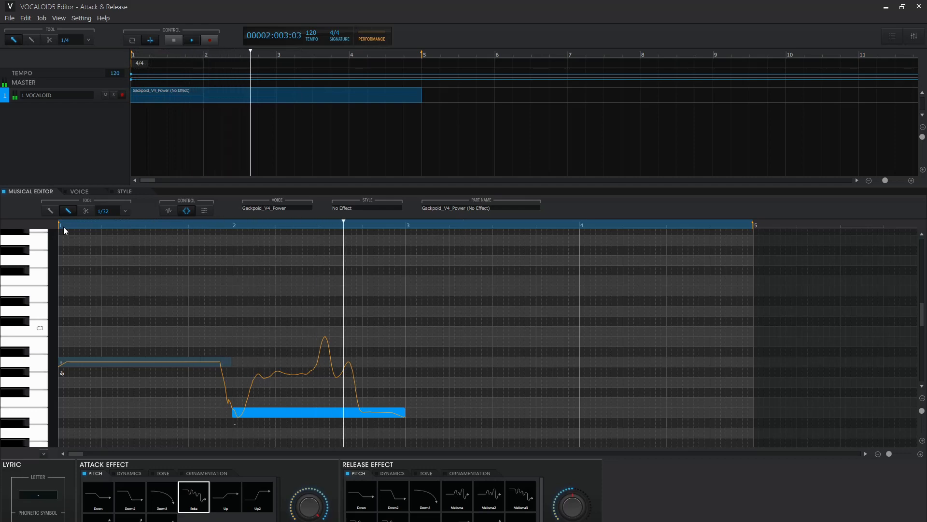
key("space")
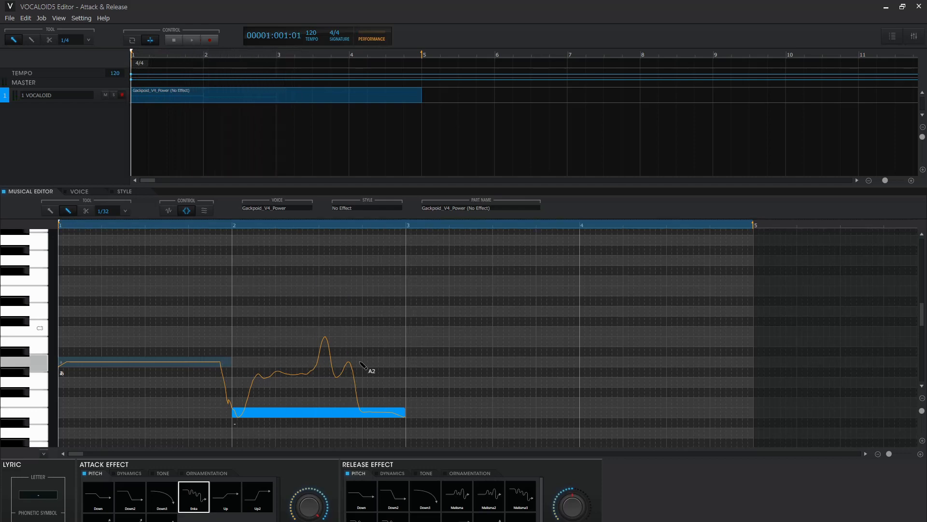
- Shorten the Enka attack effect's range on the waveform and play the phrase in the normal note view
key("w")
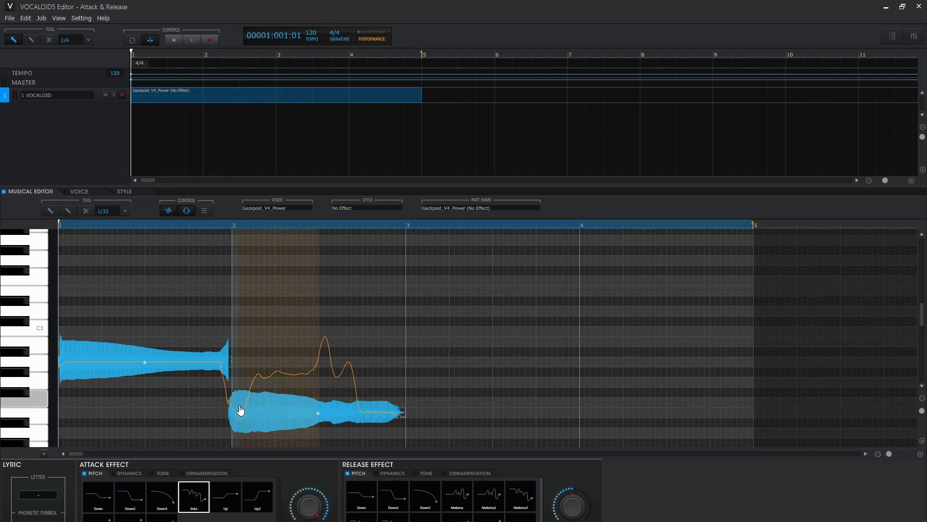
left_click_drag(240, 407, 194, 405)
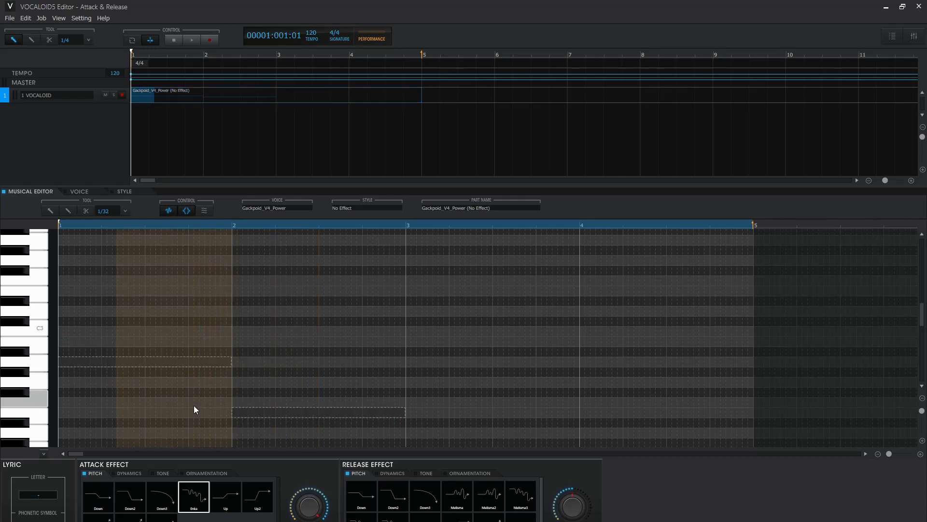
key("w")
key("space")
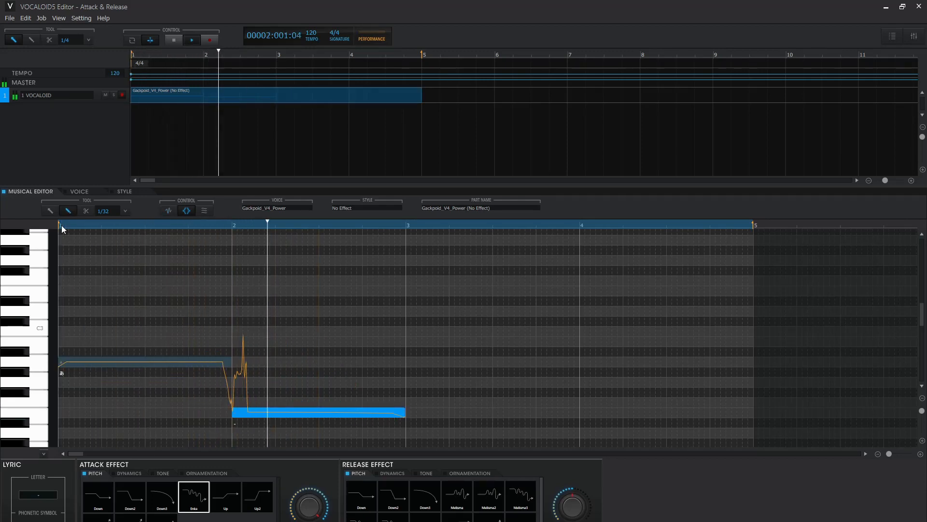
key("space")
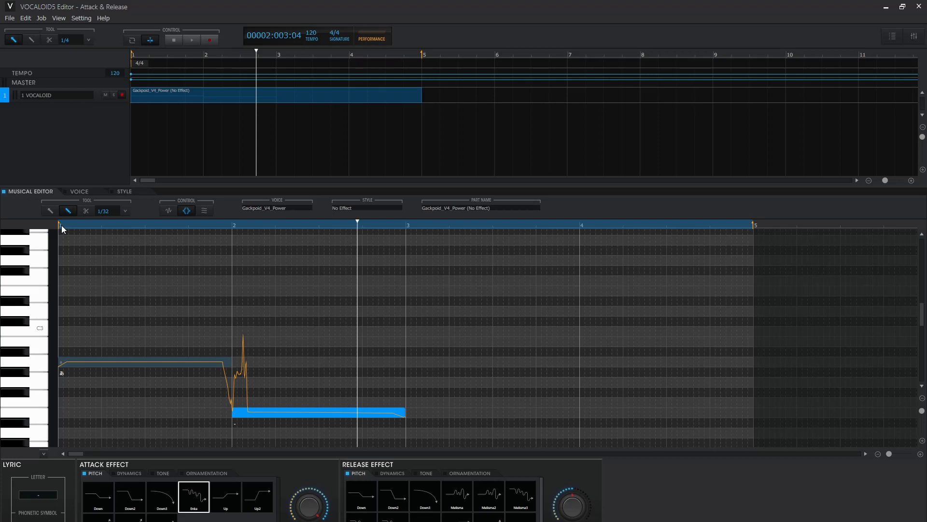
- Undo the edits until the second note is back at E3 without an attack effect, and play the phrase
key("ctrl+z")
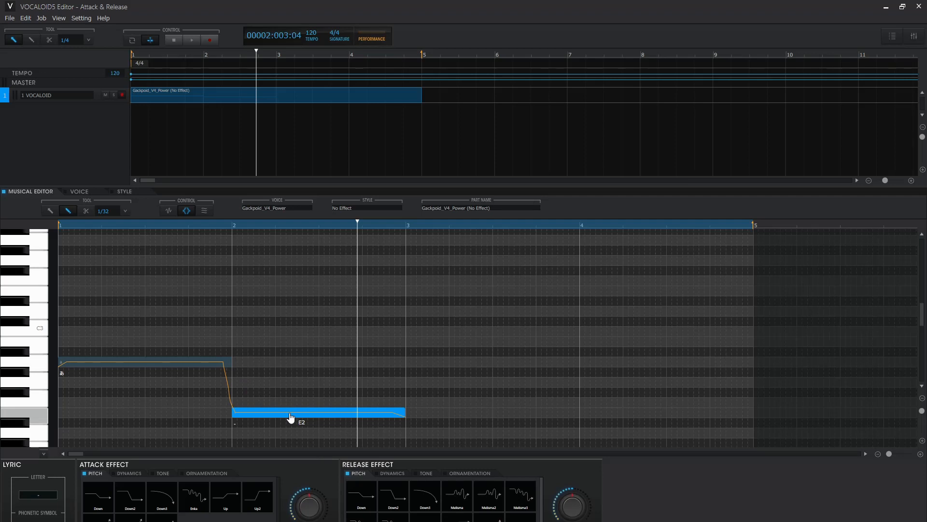
key("ctrl+z")
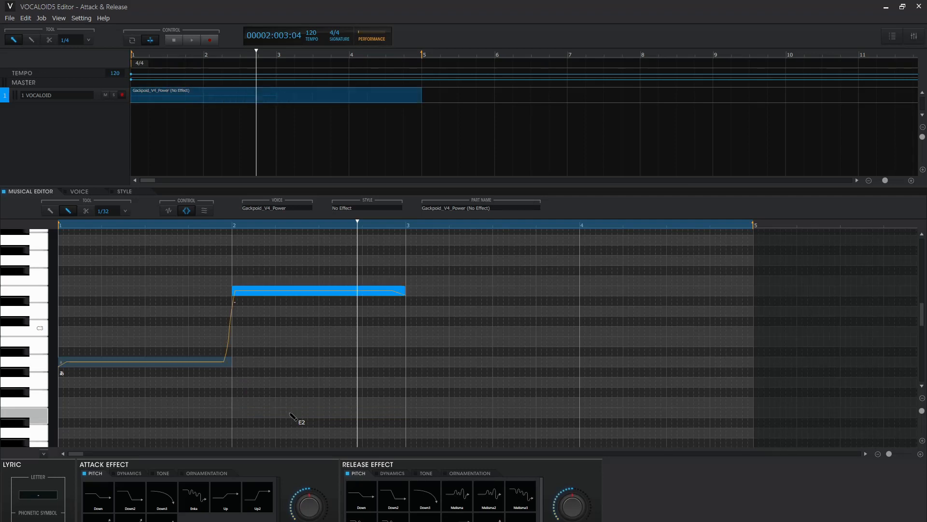
left_click(60, 224)
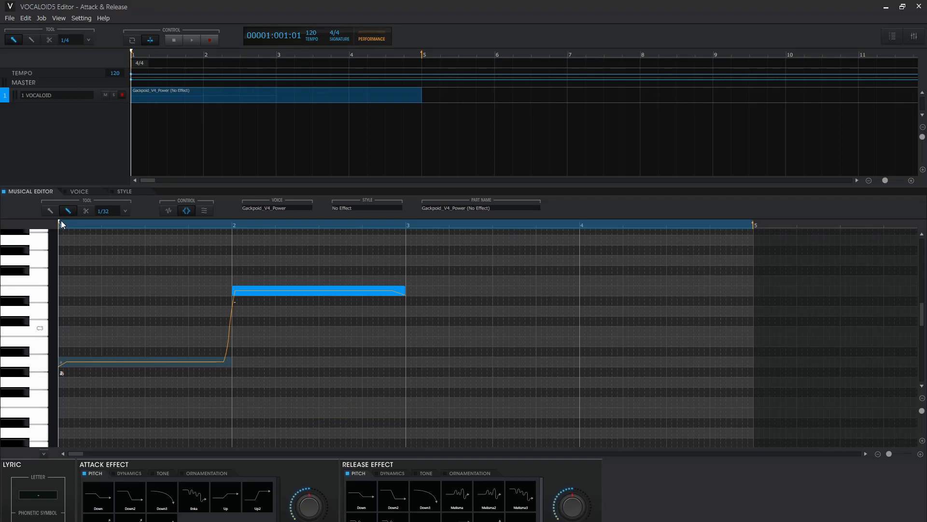
key("space")
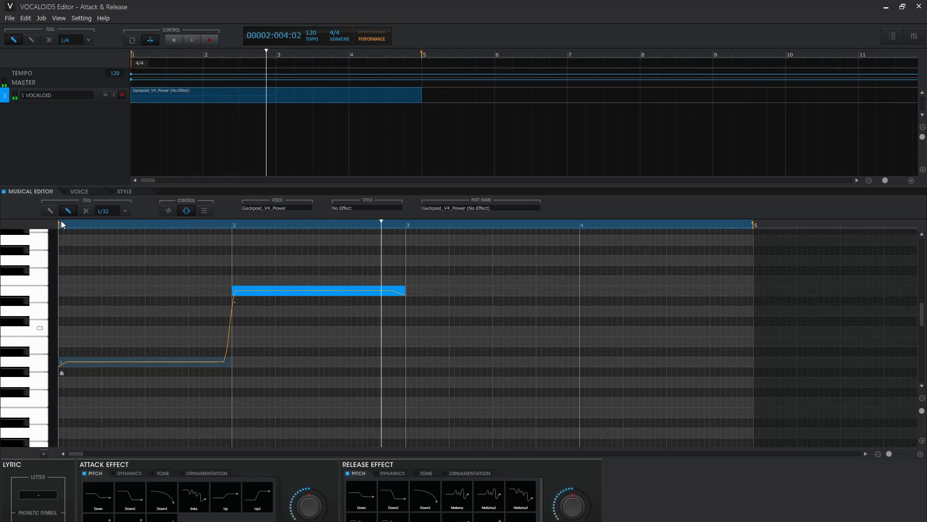
key("space")
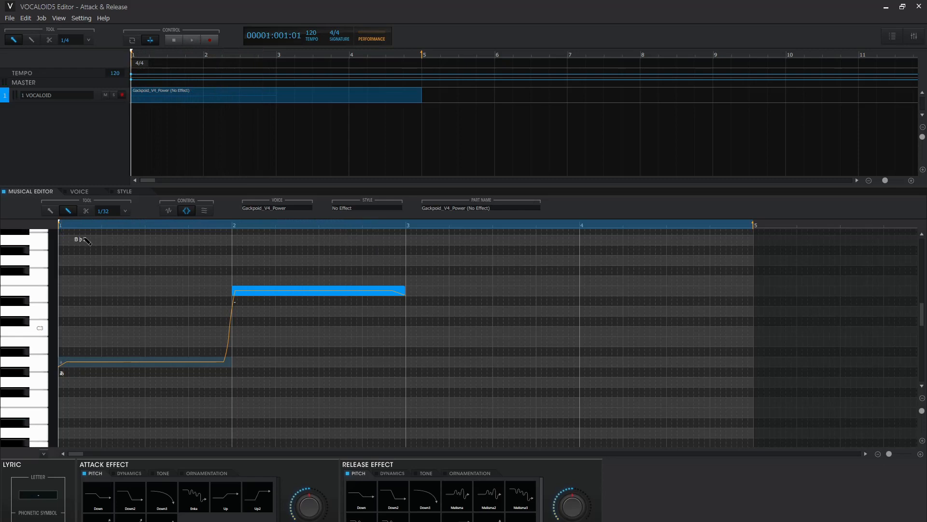
- Apply the Up pitch attack effect to the E3 note and play the phrase
left_click(225, 497)
key("space")
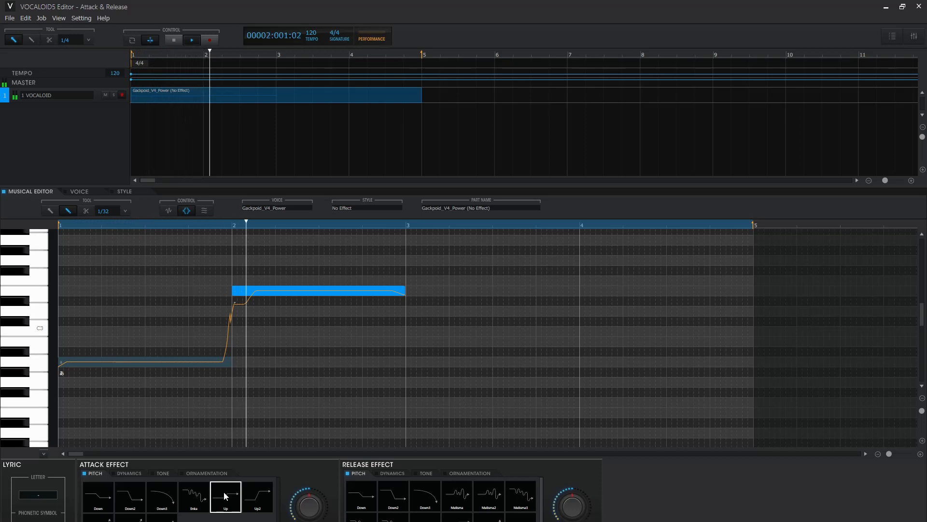
key("space")
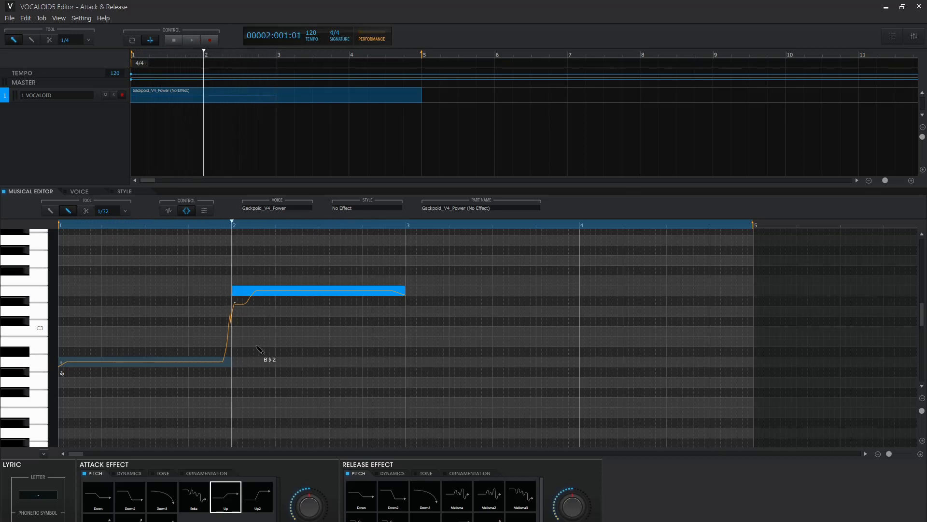
- Lengthen the Up attack effect's range and play the phrase, then raise its amount to maximum and play it again
left_click(63, 225)
key("space")
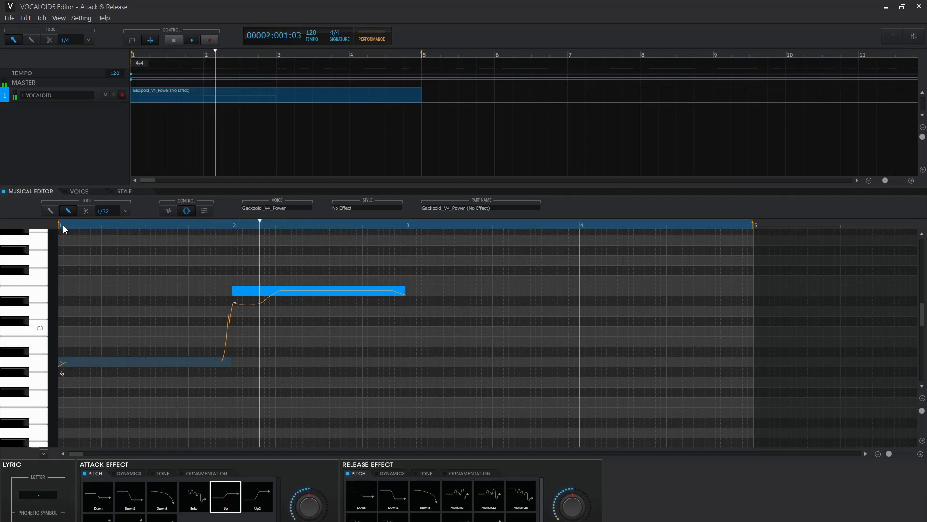
key("space")
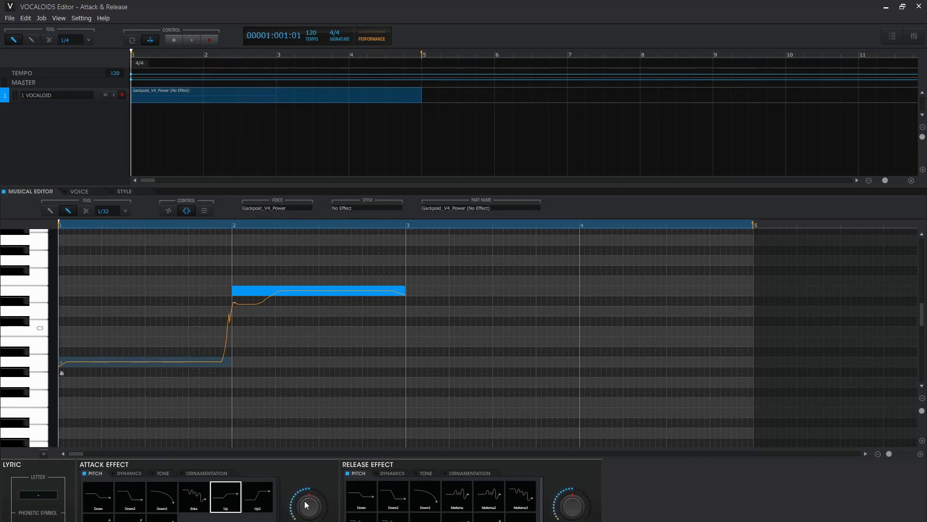
left_click_drag(307, 508, 382, 5)
key("space")
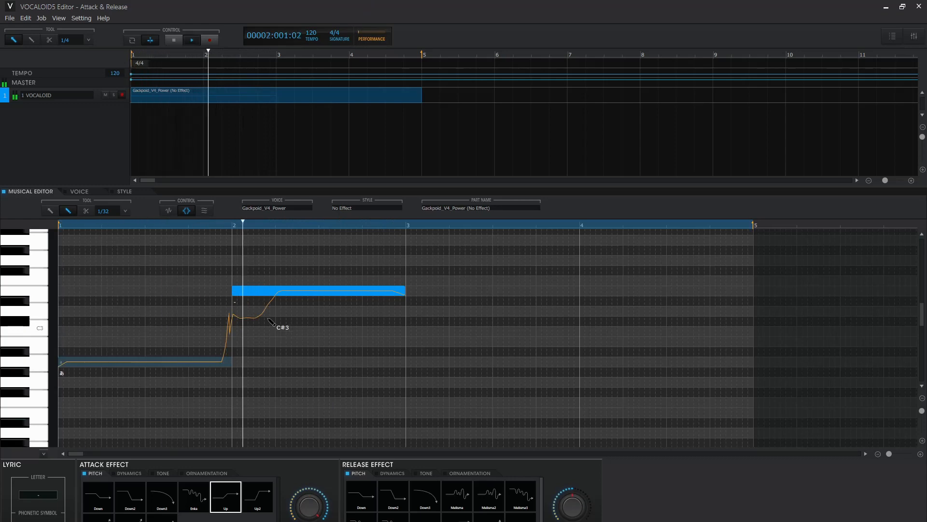
key("space")
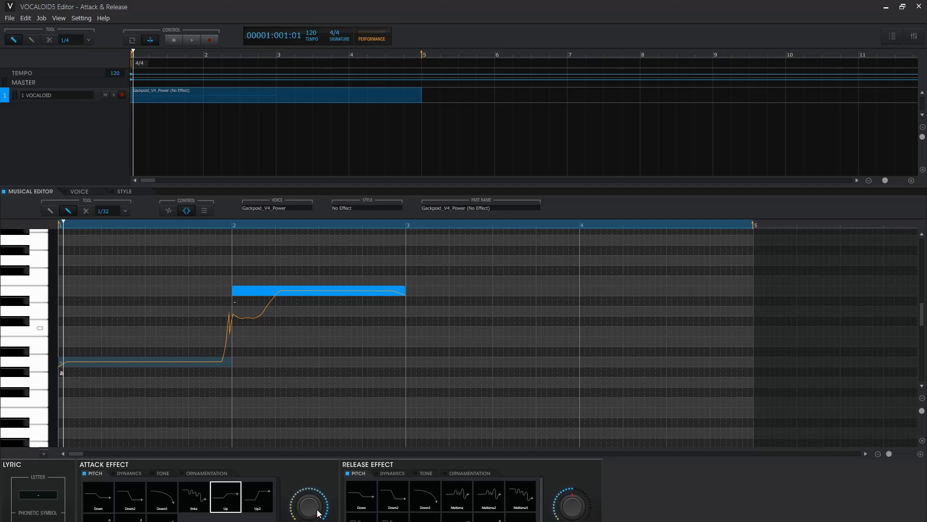
- Switch the E3 note's pitch attack effect to Up2, play the phrase, lengthen the effect's range and play it again
left_click(266, 502)
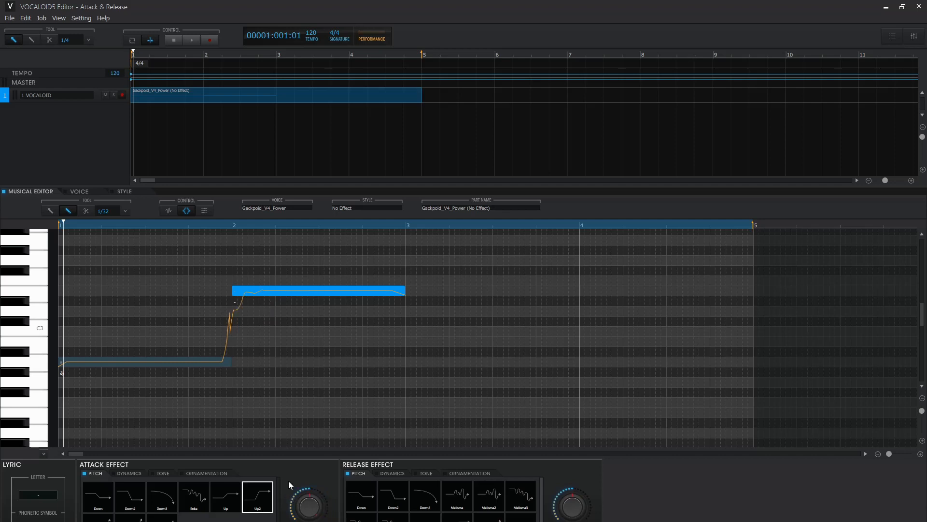
key("space")
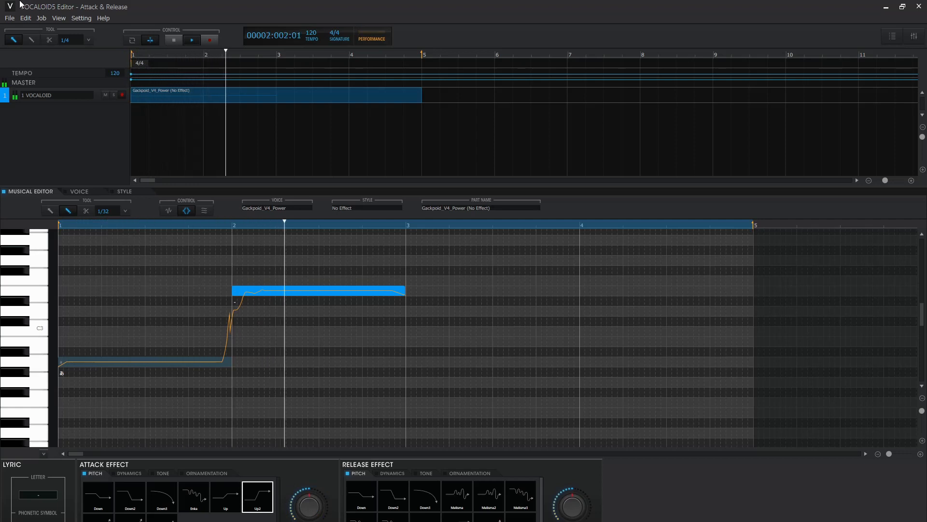
key("space")
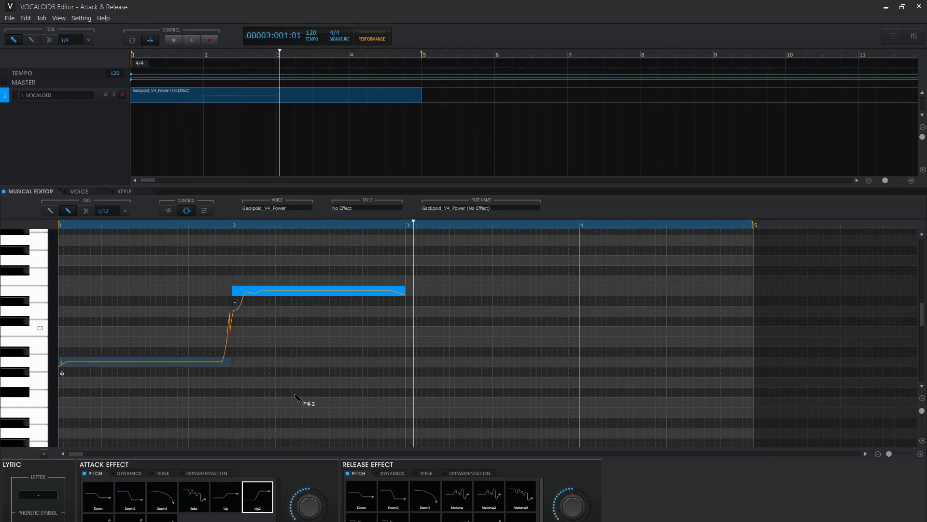
left_click(62, 225)
key("space")
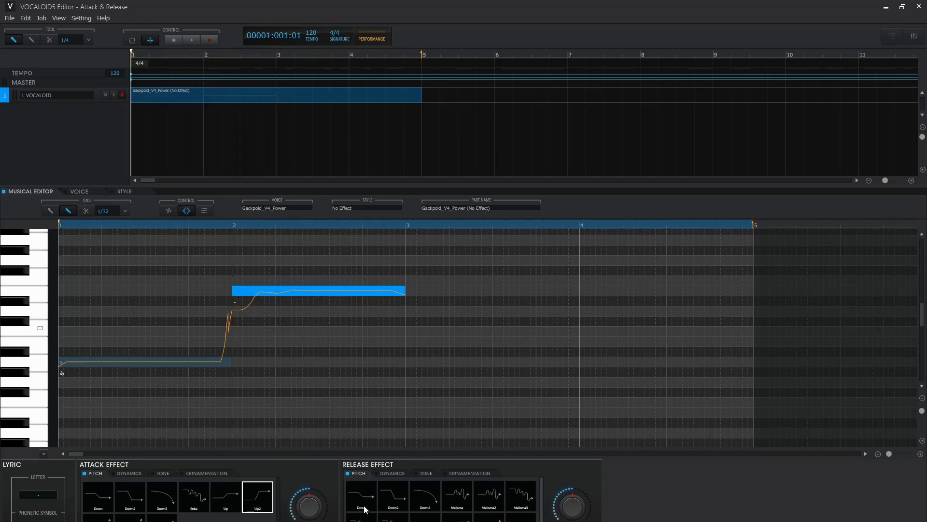
- Switch the E3 note's pitch attack effect to Up3 and play the phrase from the beginning
key("space")
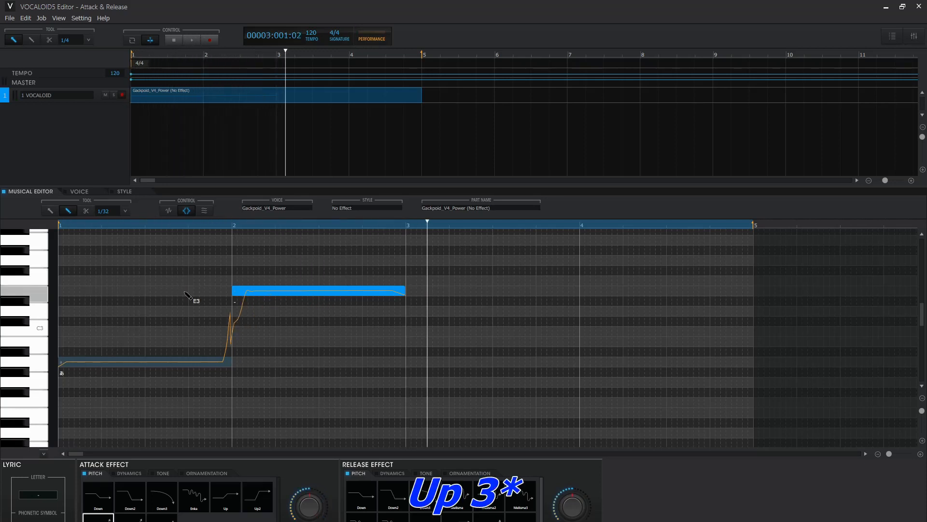
key("space")
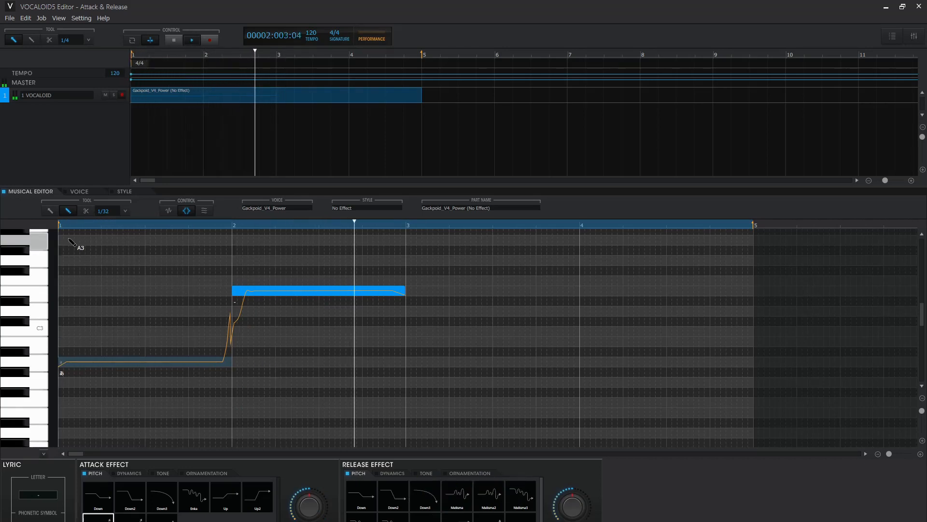
- Lengthen the Up3 attack effect's range and play the phrase, then raise its amount to maximum and play it again
key("space")
key("space")
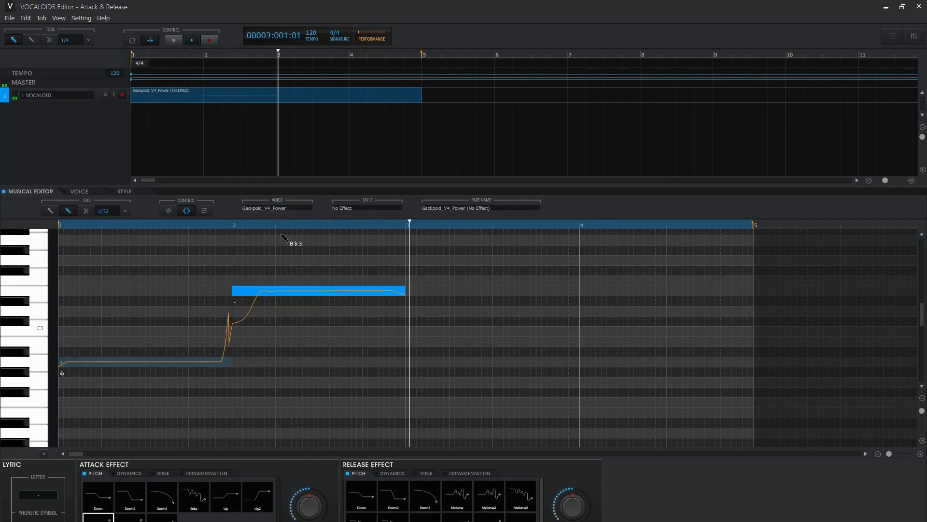
key("space")
key("space")
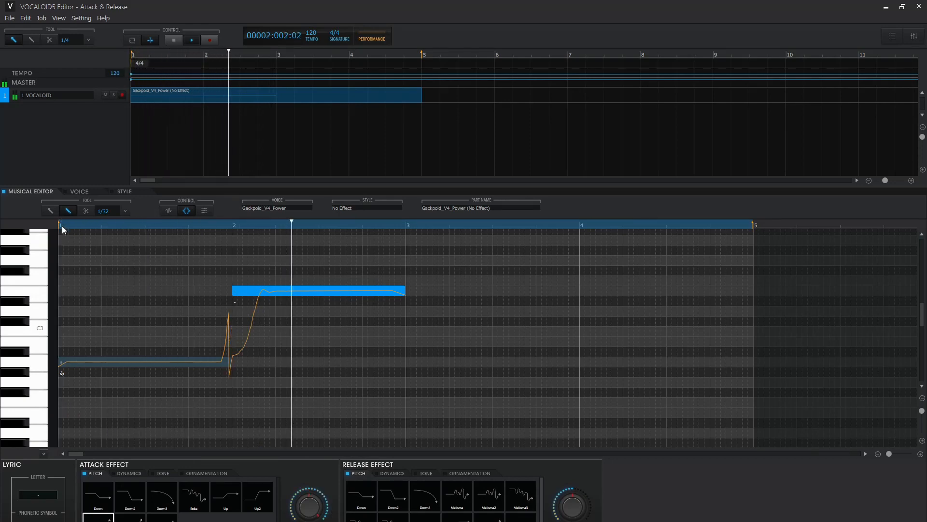
key("space")
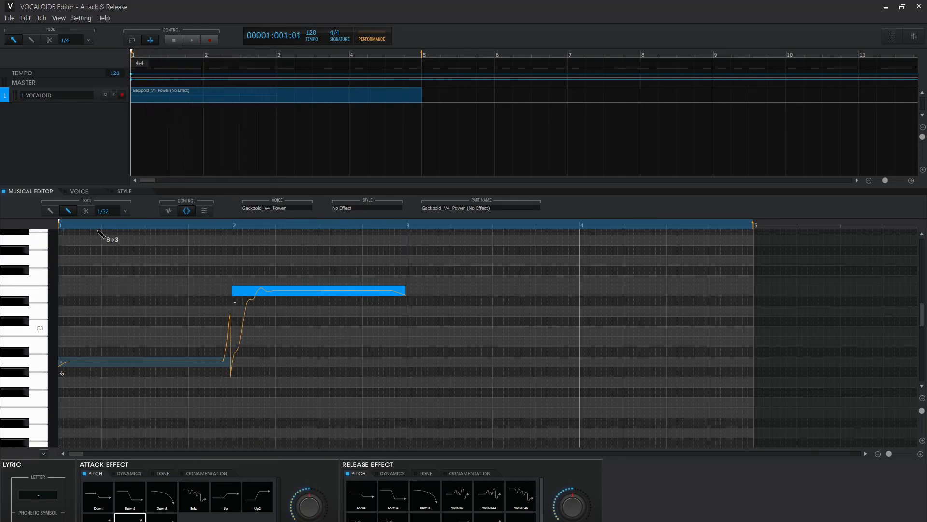
- Switch the E3 note's pitch attack effect to the preset following Up3, play the phrase, lengthen the effect's range and play it again
key("space")
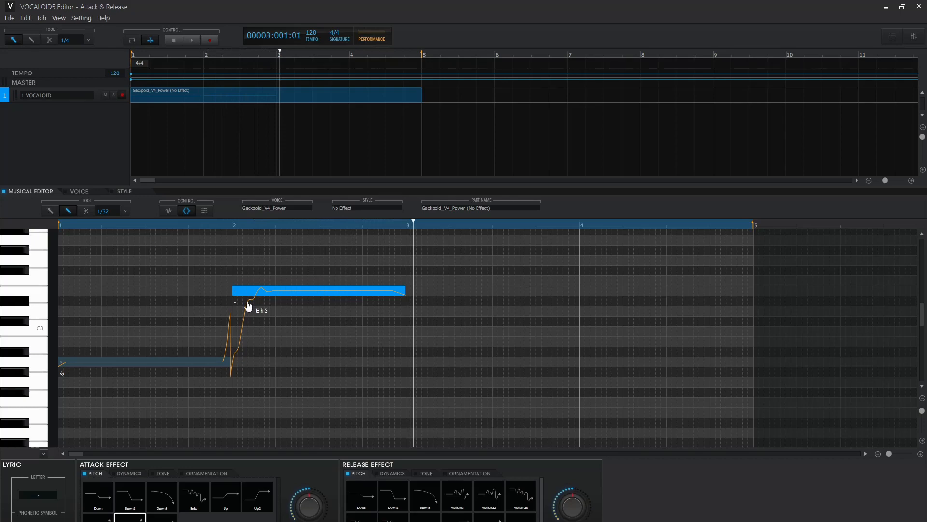
left_click(61, 228)
key("space")
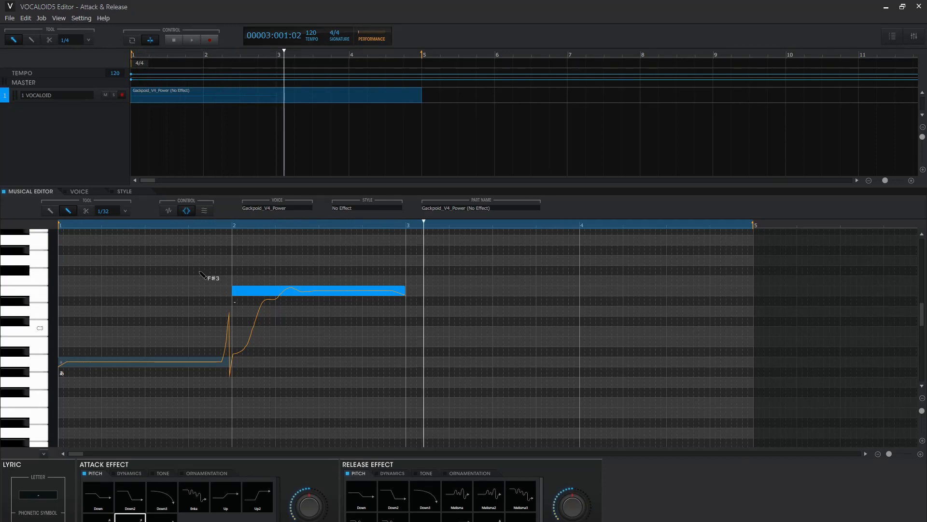
- Raise the amount of the pitch attack preset following Up3 to maximum and play the phrase from the beginning
left_click(62, 229)
key("space")
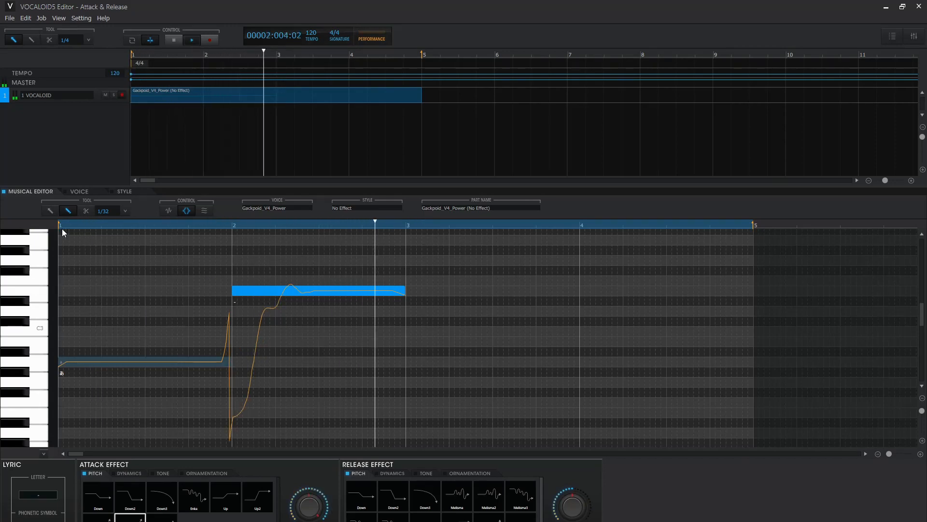
key("space")
- Audition the second pitch attack preset after Up3 on the E3 note at its default, with a longer range, and at maximum amount
scroll(166, 254, "down", 1)
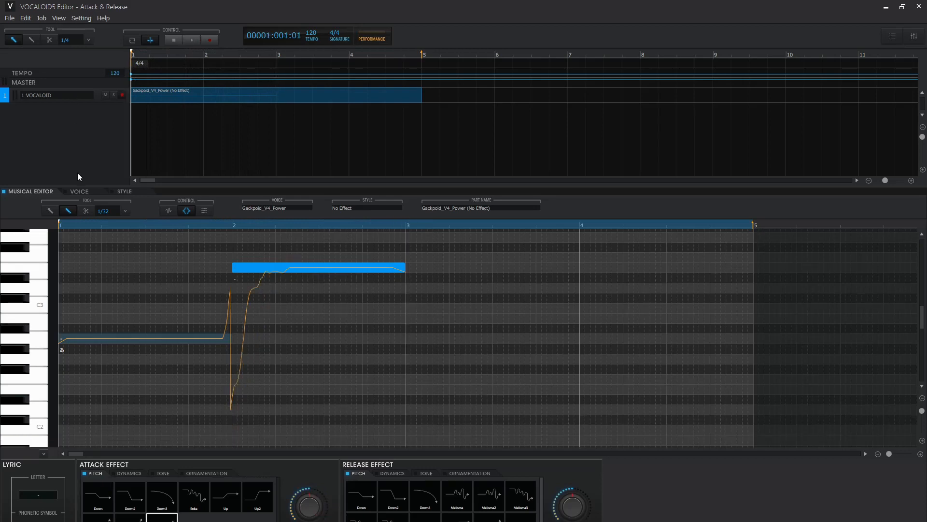
key("space")
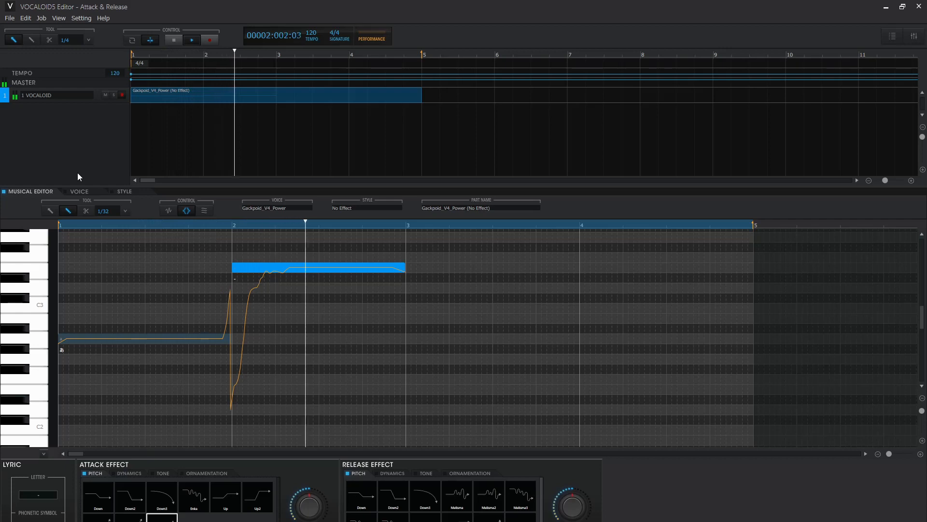
key("space")
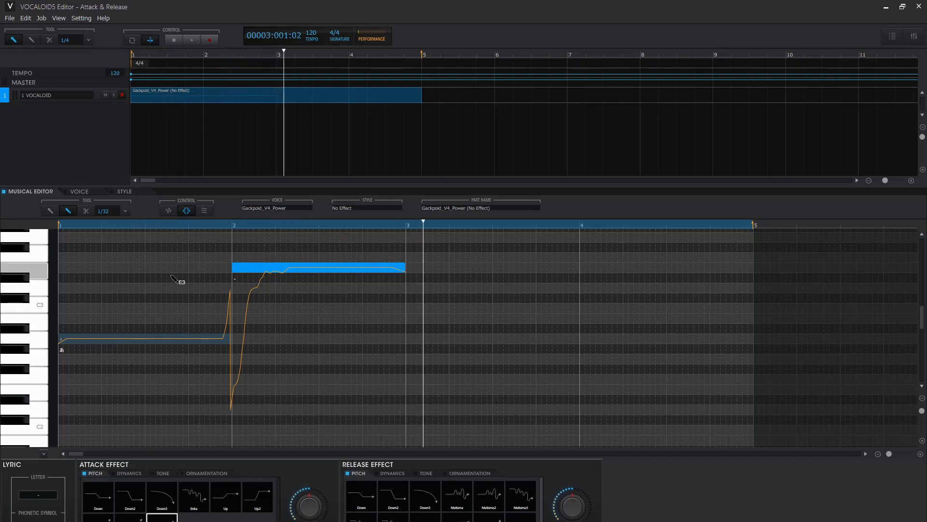
left_click(64, 224)
key("space")
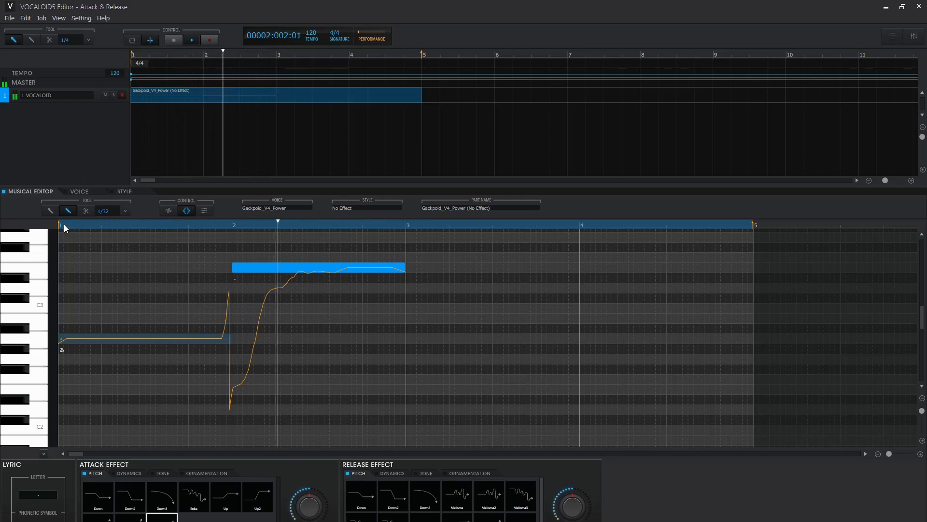
key("space")
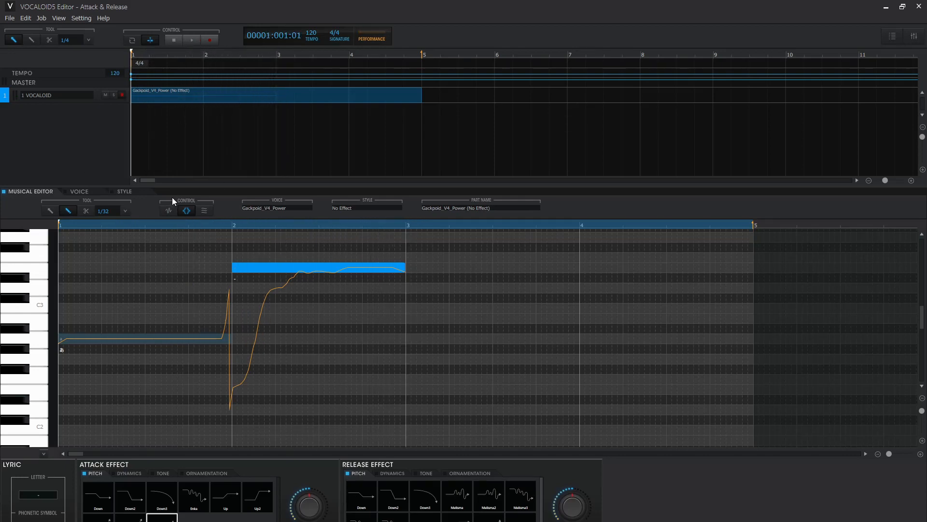
key("space")
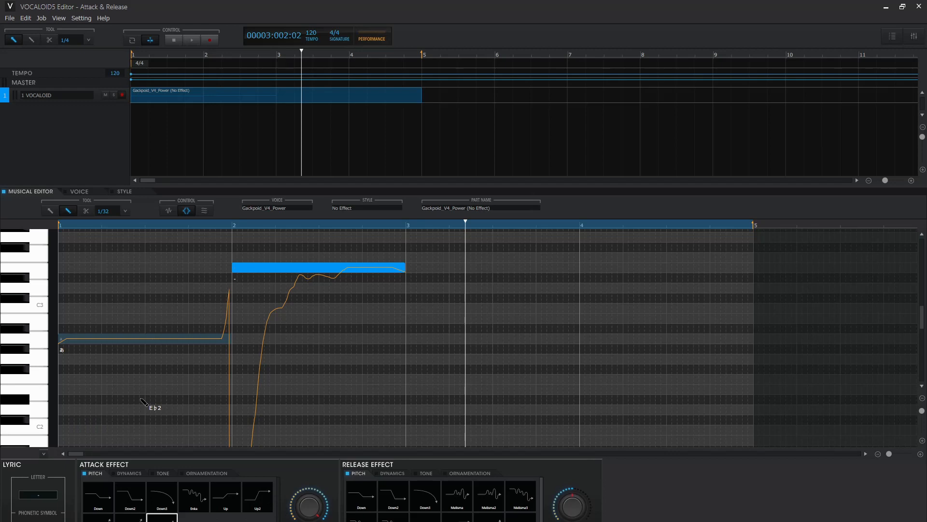
- Compare the upward pitch attack curves on the E3 note by selecting Up, Up2, Up3 and the two following presets in turn
left_click(225, 495)
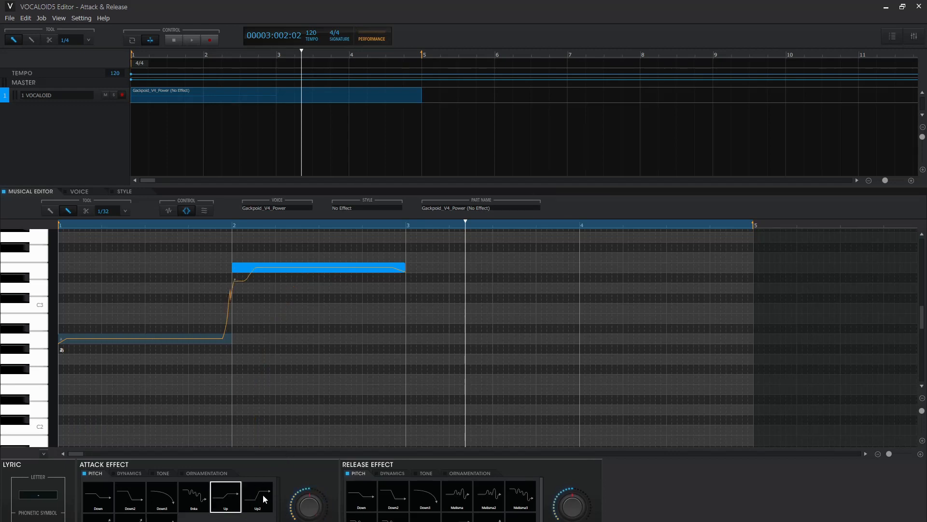
left_click(265, 499)
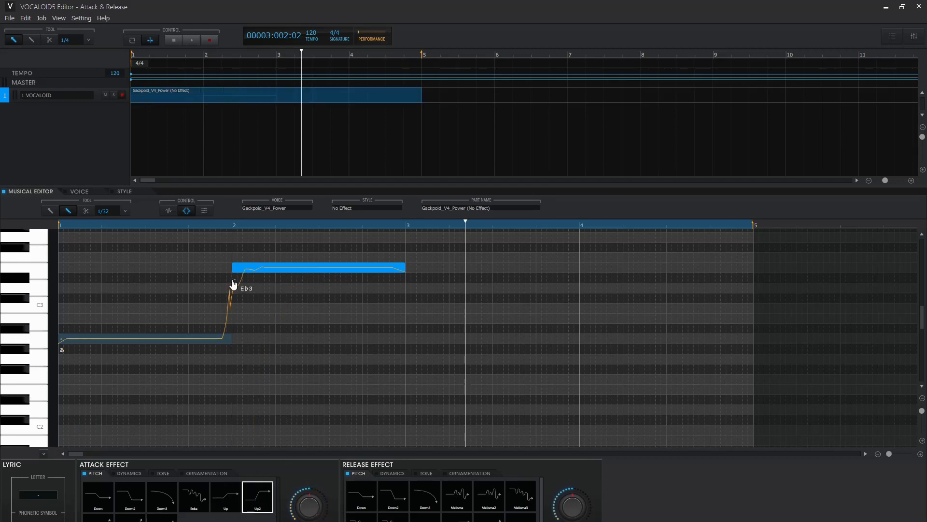
left_click(98, 518)
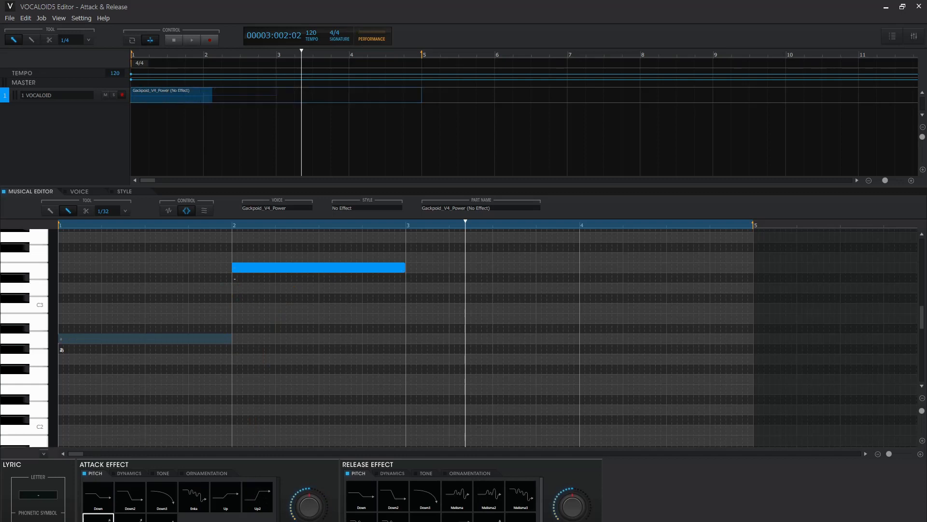
left_click(130, 518)
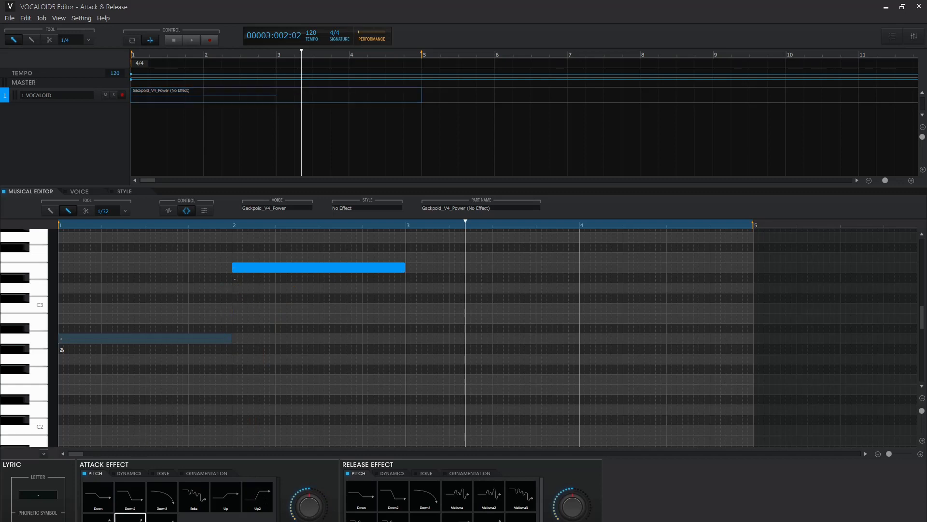
left_click(162, 518)
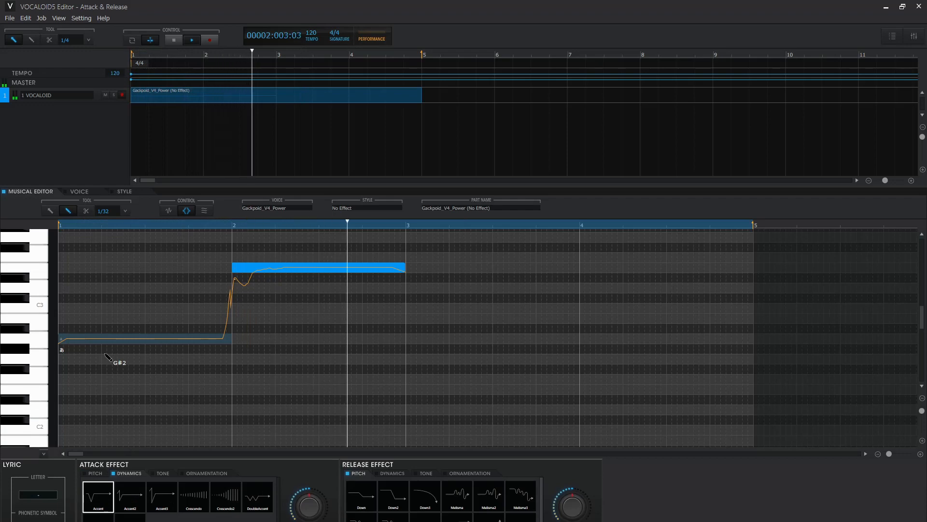
- Audition the Accent dynamics attack effect on the E3 note with a longer range, then at maximum amount
key("alt")
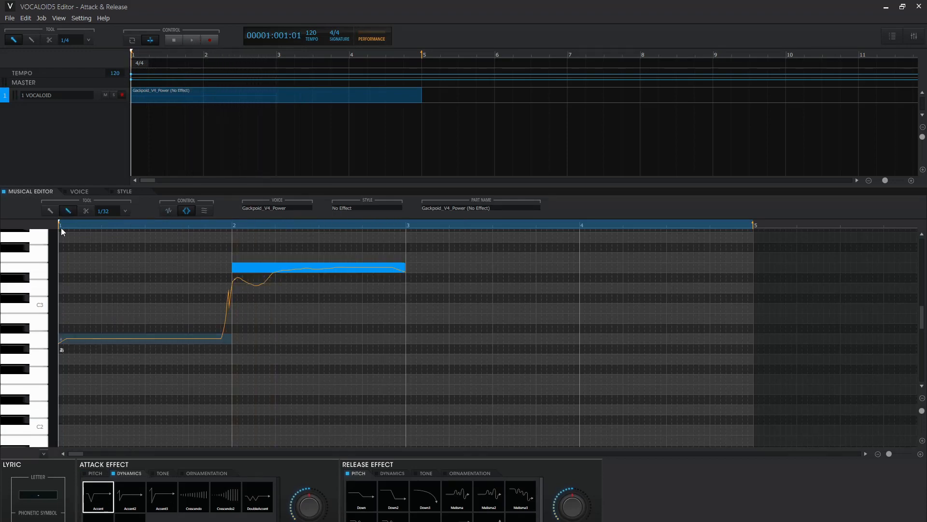
key("space")
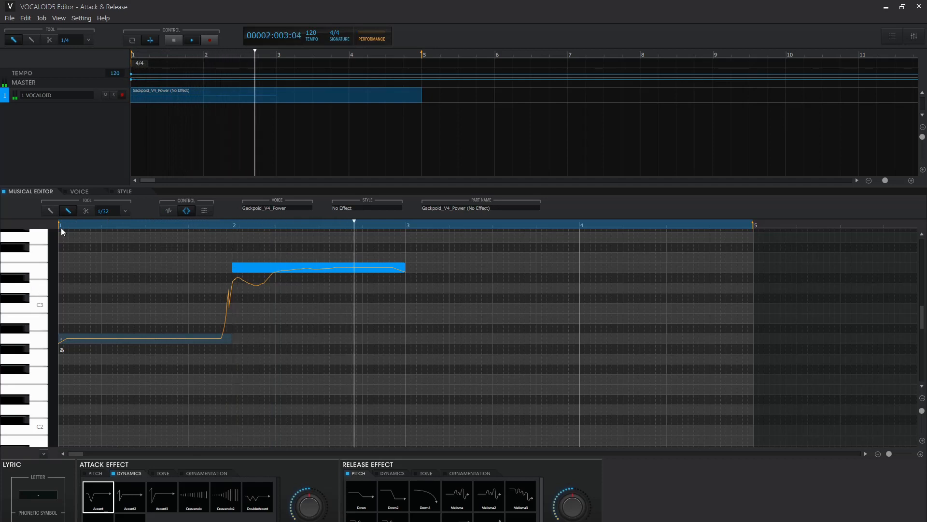
key("space")
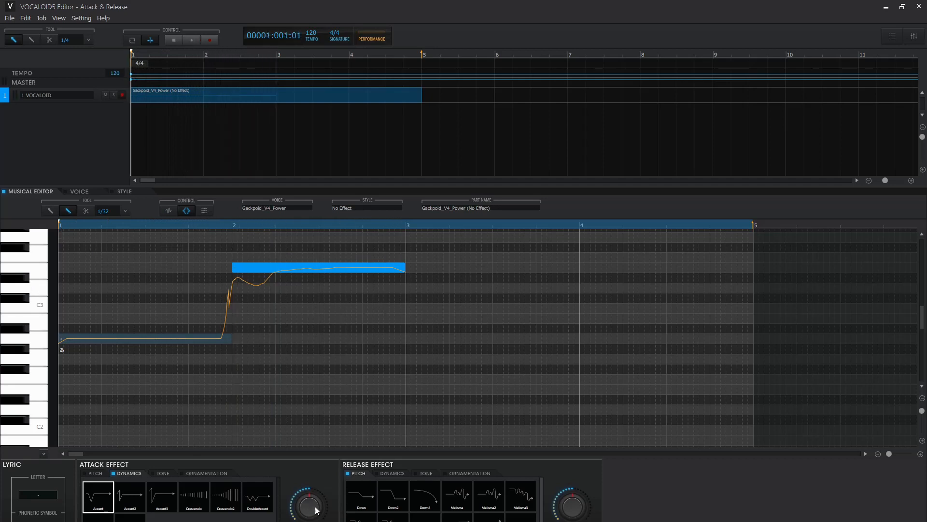
key("space")
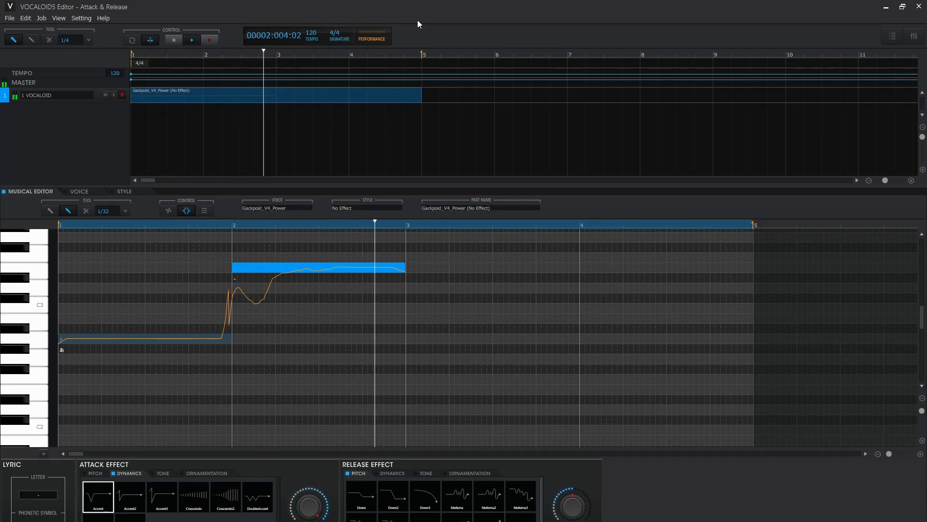
key("space")
- Switch the E3 note's dynamics attack effect to Accent2, play the phrase, lengthen the effect's range and play it again
left_click(129, 496)
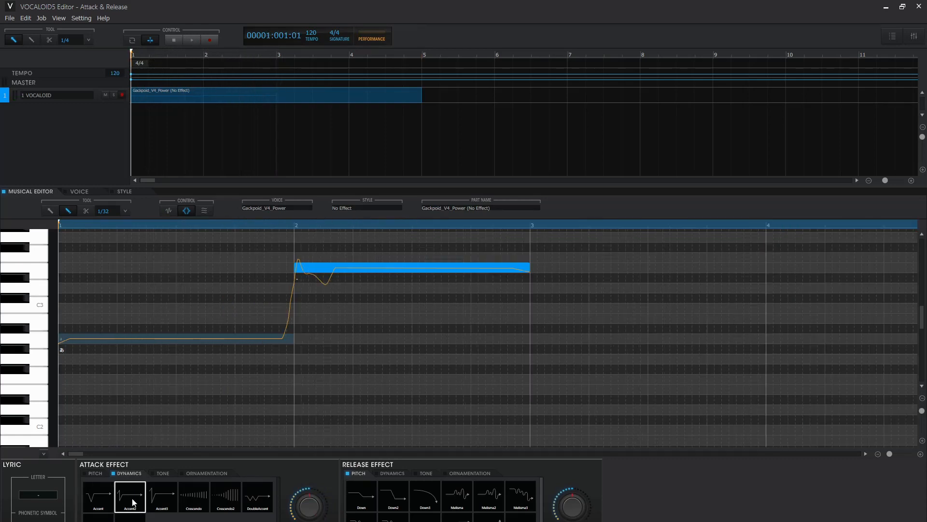
key("space")
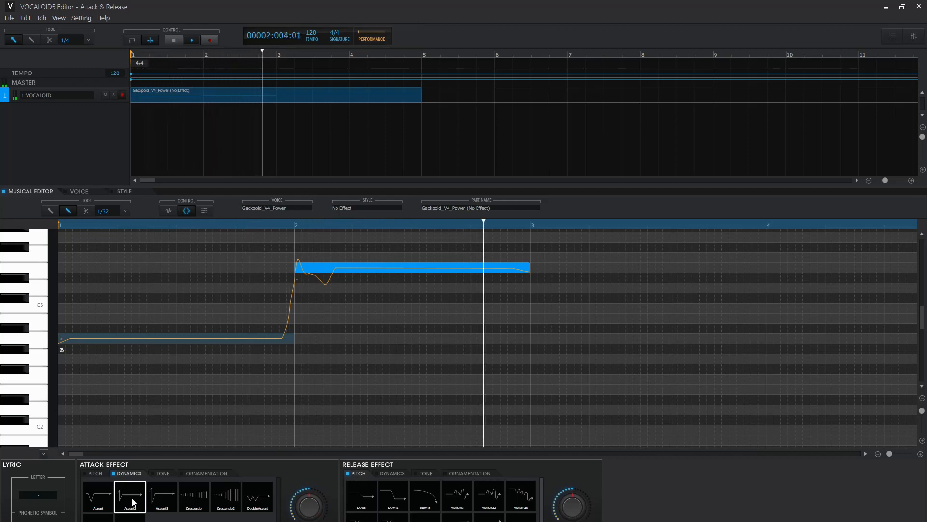
key("space")
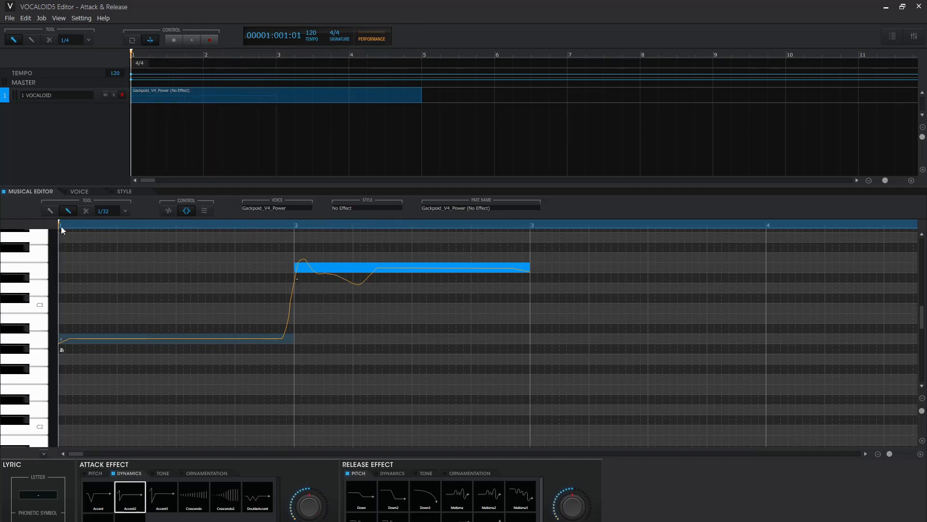
key("space")
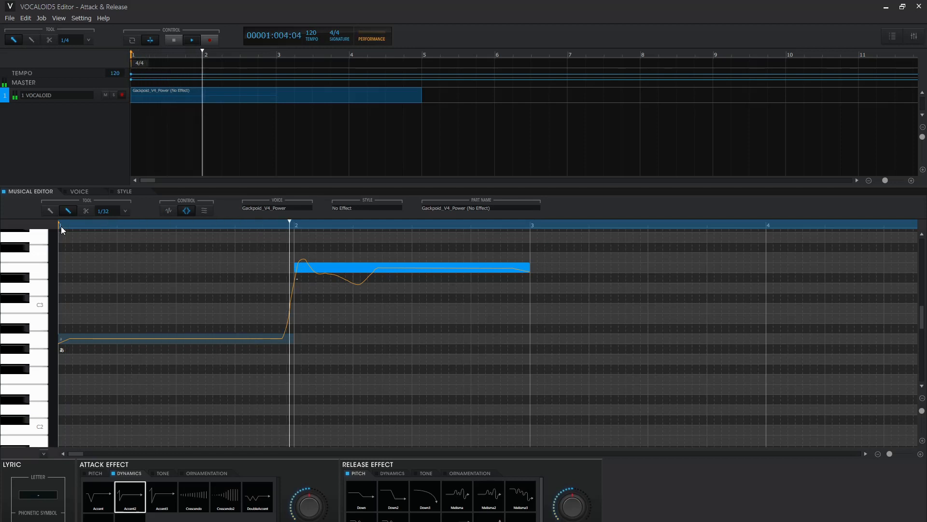
key("space")
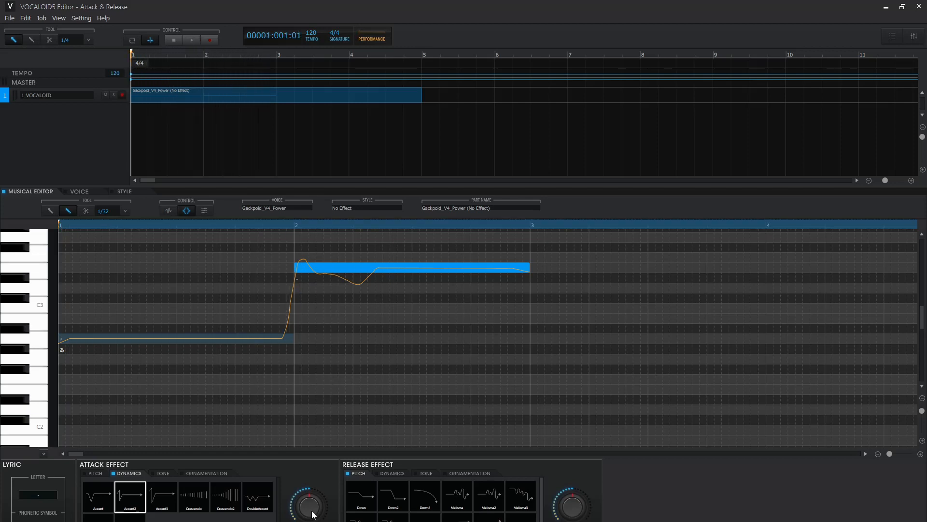
key("space")
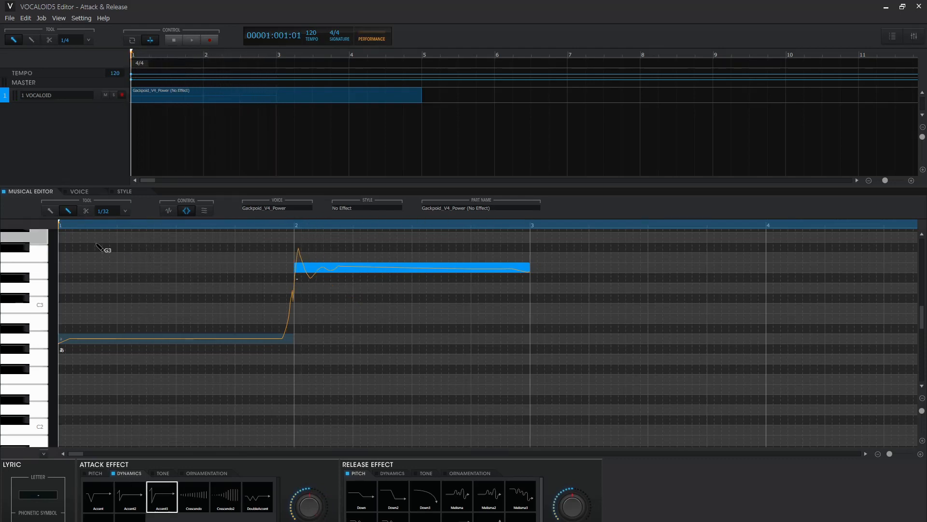
- Switch the E3 note's dynamics attack effect to Accent3, play the phrase, lengthen the effect's range and play it again
key("space")
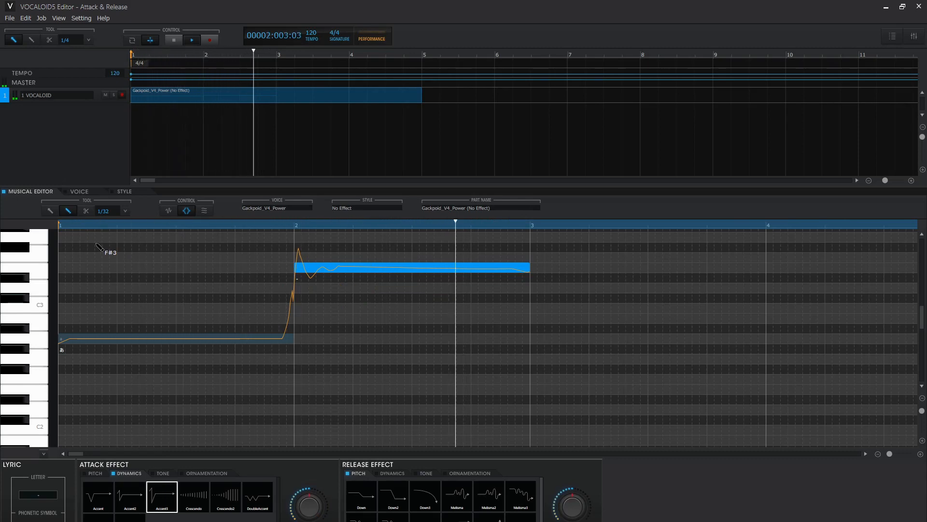
key("space")
left_click(59, 225)
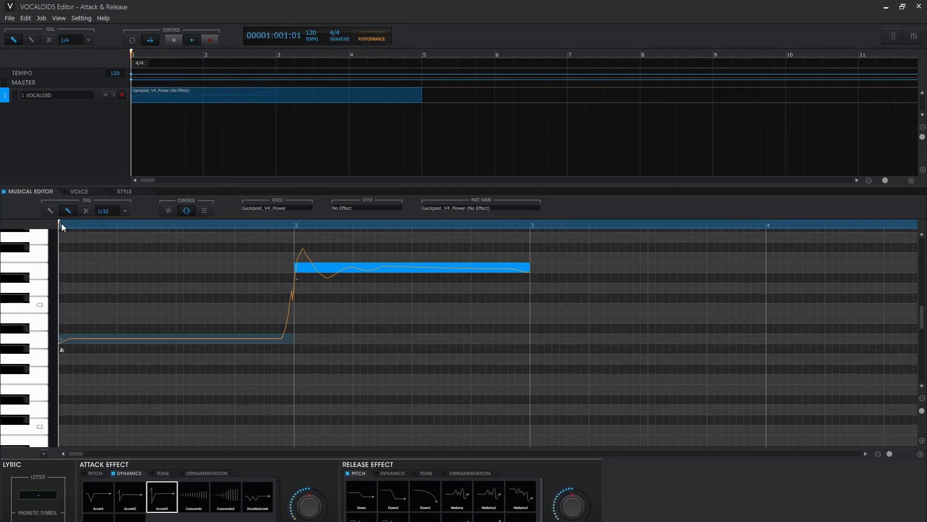
key("space")
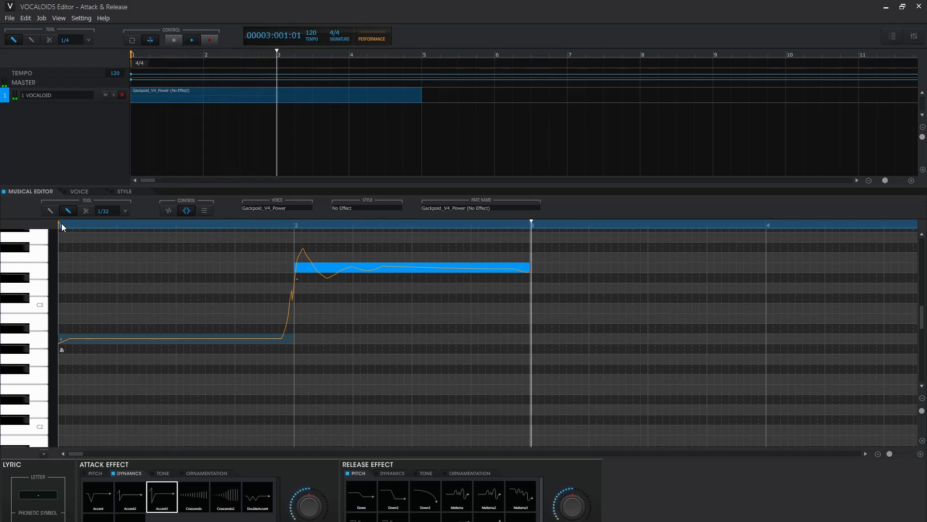
key("space")
- Raise the Accent3 attack effect's amount to maximum and play the phrase from the beginning
left_click(86, 225)
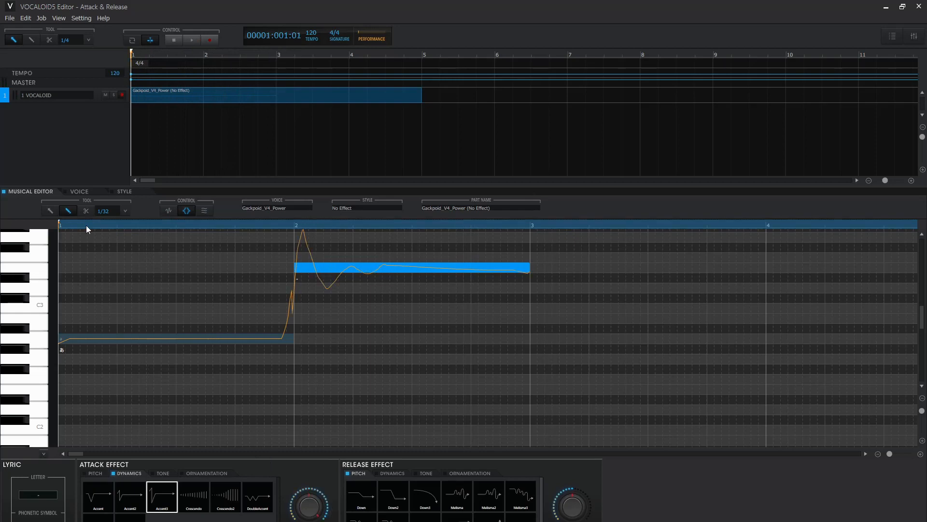
key("space")
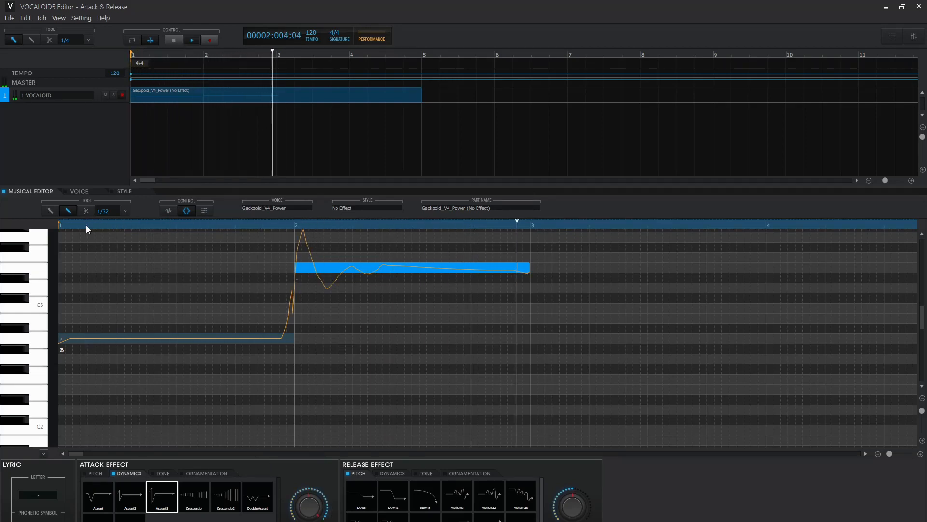
key("space")
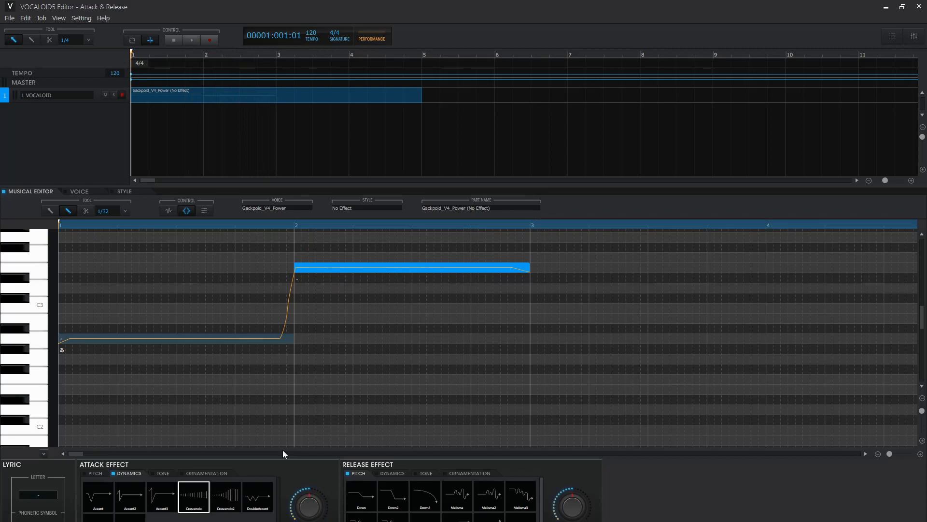
- Switch the E3 note's dynamics attack effect to Crescendo and play the phrase from the beginning
key("space")
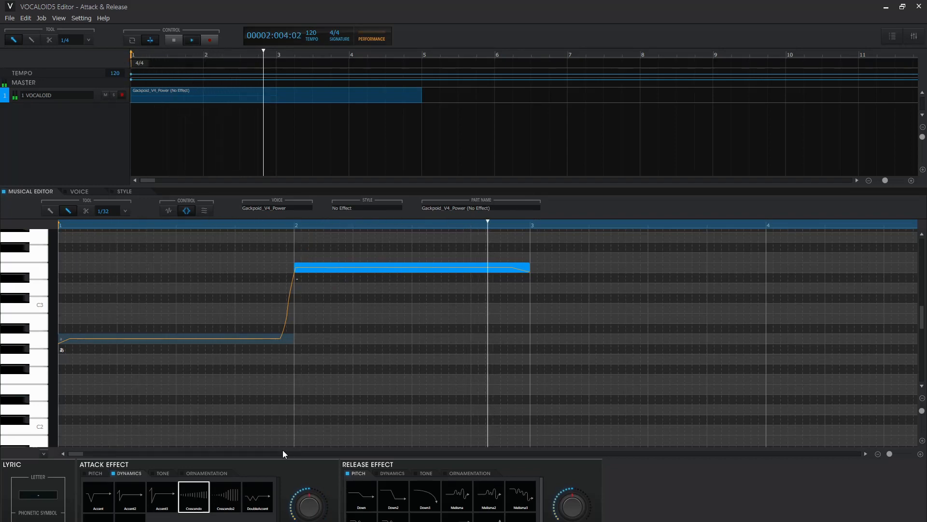
left_click(62, 225)
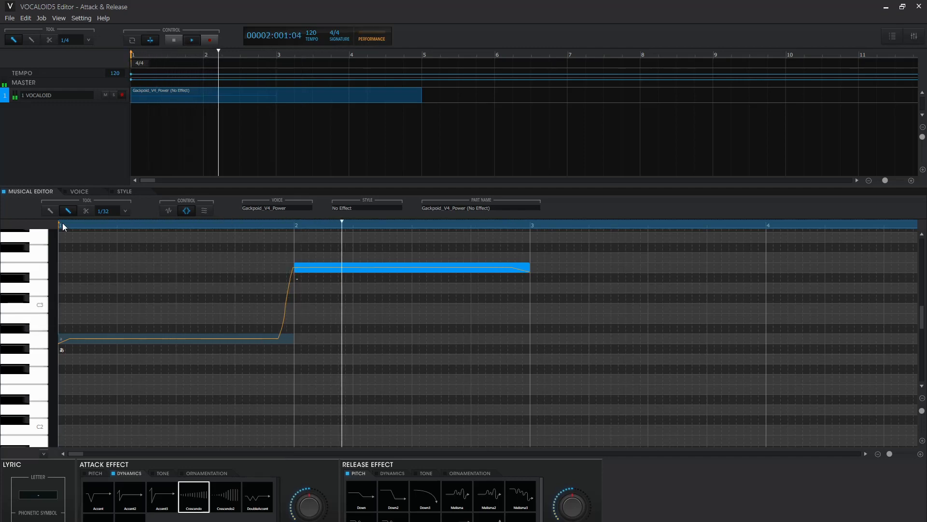
- Raise the Crescendo attack effect's amount on the E3 note and play the phrase from the beginning
key("space")
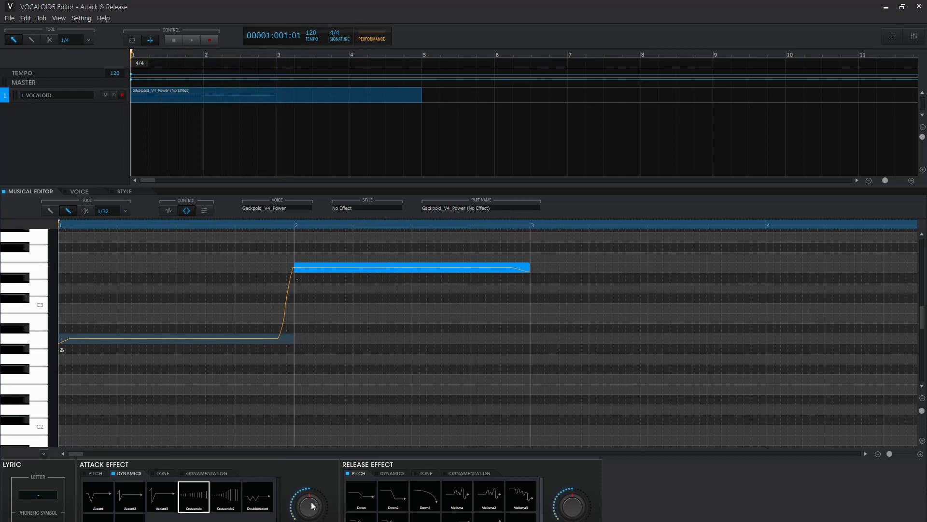
key("space")
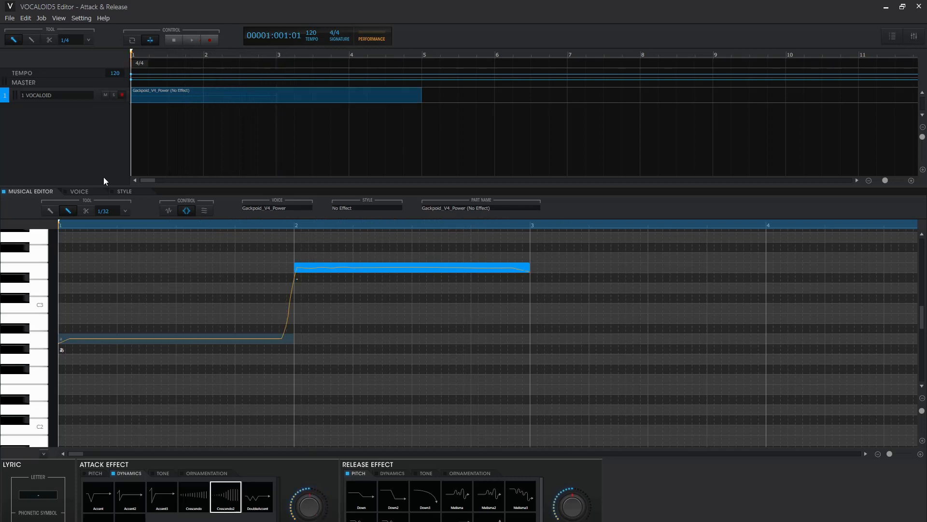
- Switch the E3 note's dynamics attack effect to Crescendo2 and audition it as applied, with a lengthened range, and at maximum amount
key("space")
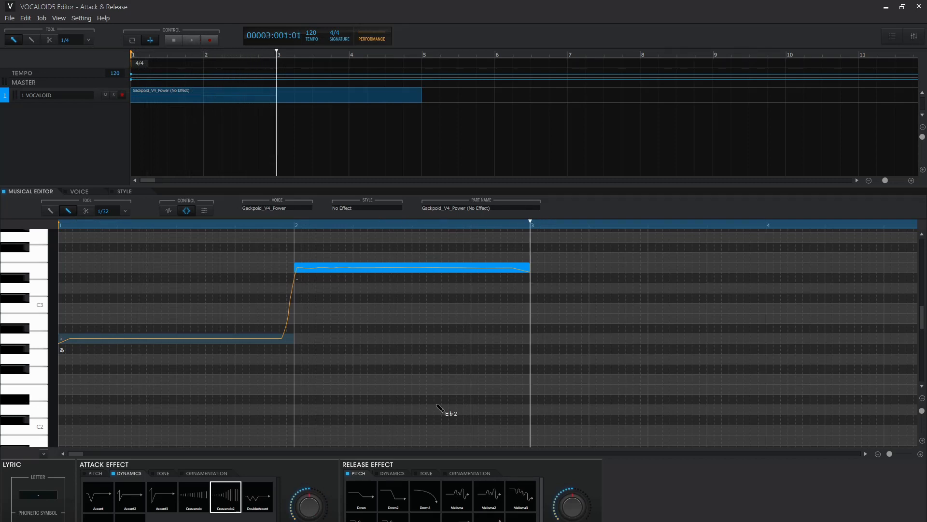
key("space")
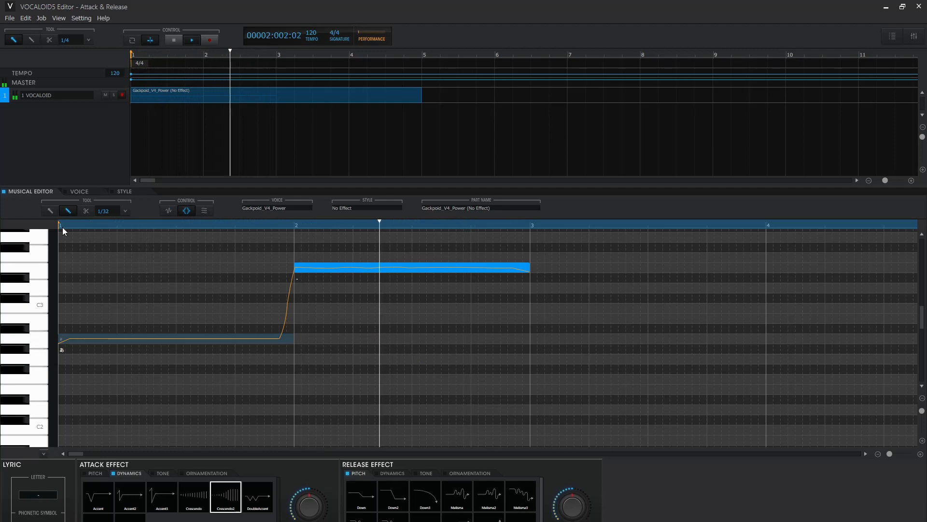
key("space")
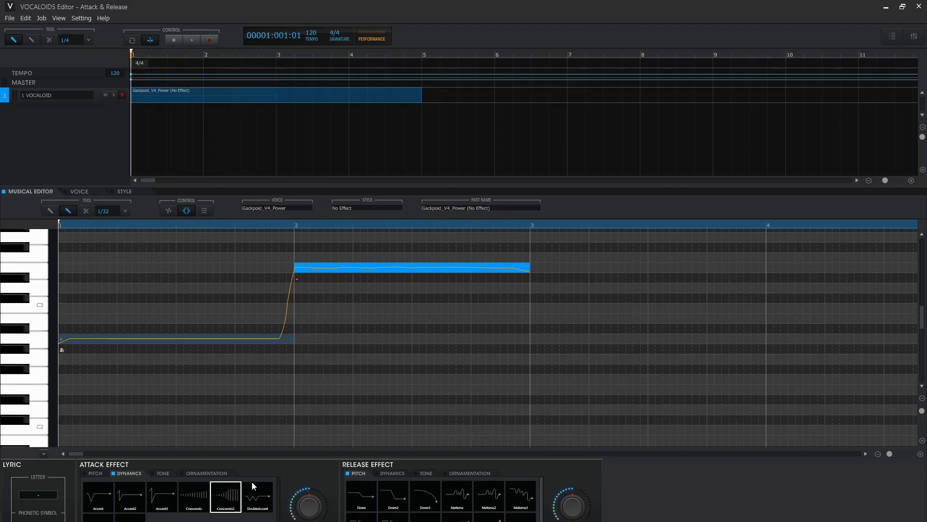
key("space")
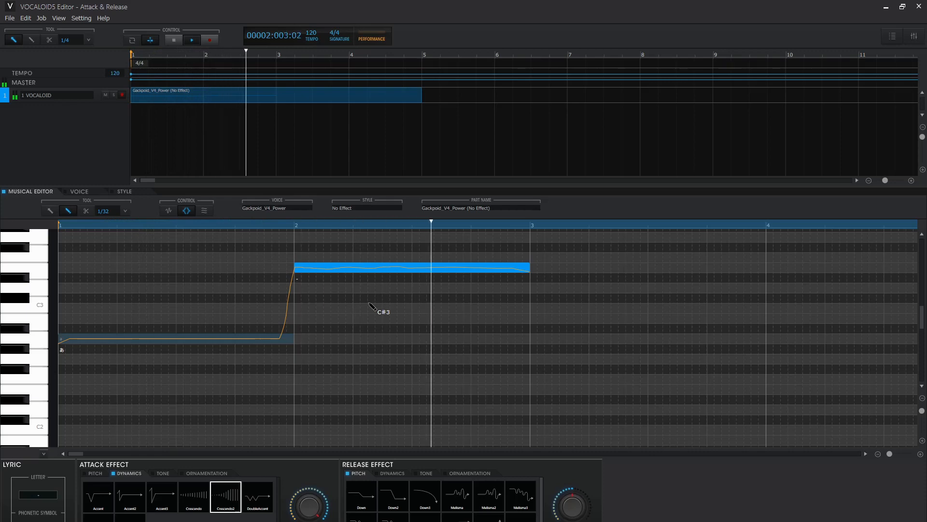
- Switch the E3 note's dynamics attack effect to DoubleAccent and play the phrase before and after lengthening the effect's range
left_click(271, 497)
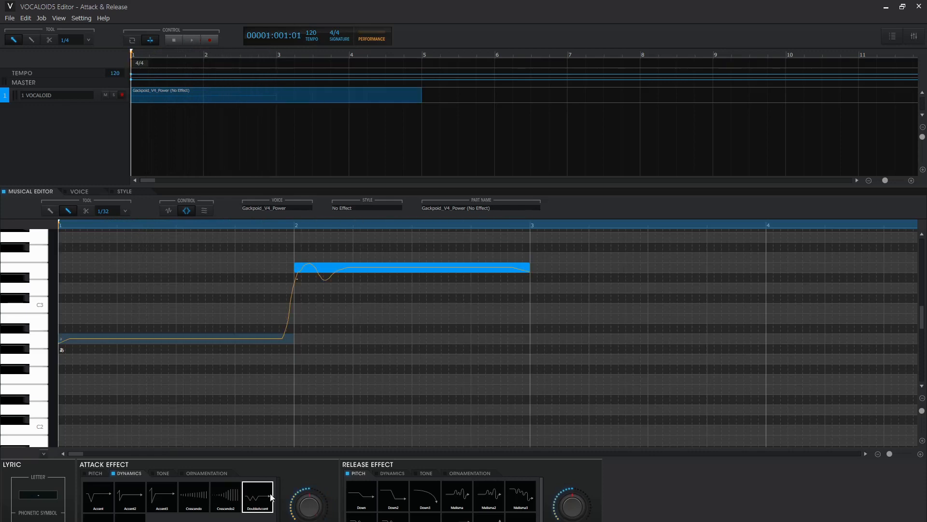
key("space")
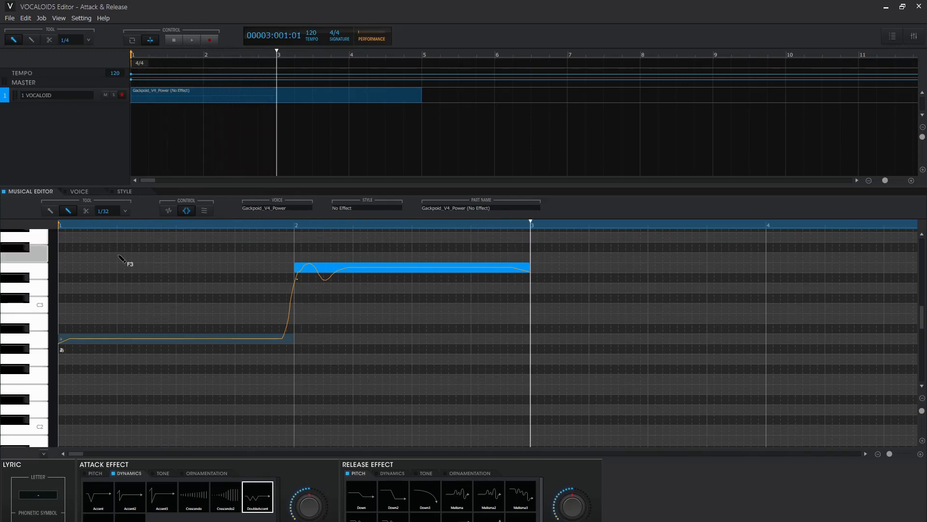
key("space")
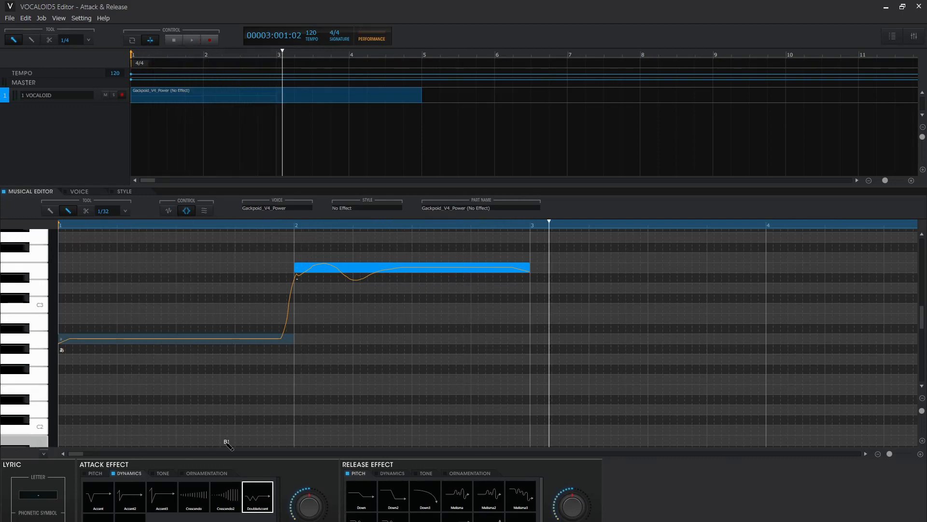
left_click(61, 225)
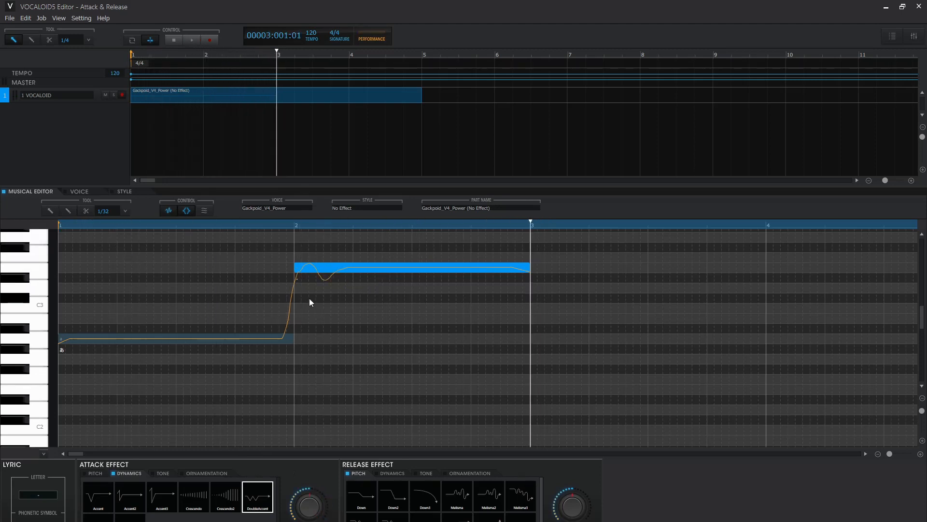
- Apply the dynamics attack preset listed below Accent to the E3 note and play the phrase, including with a lengthened range
key("space")
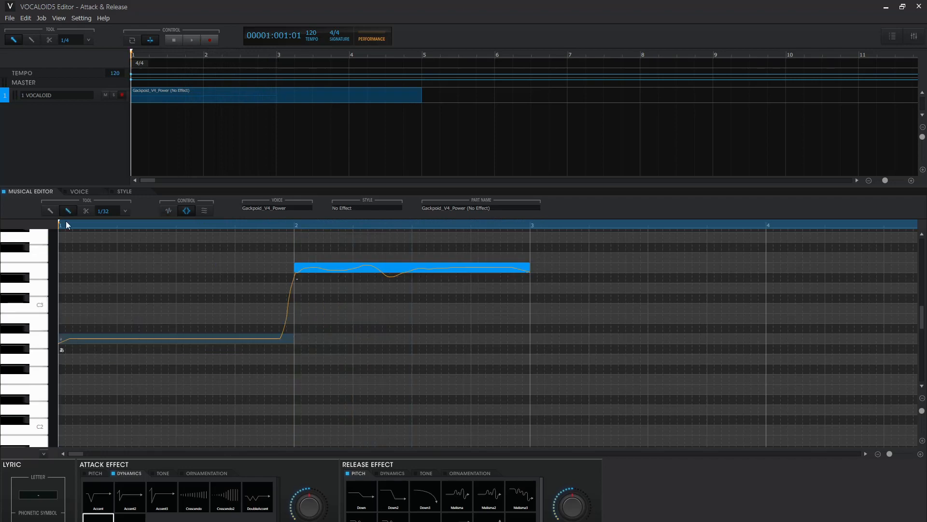
key("space")
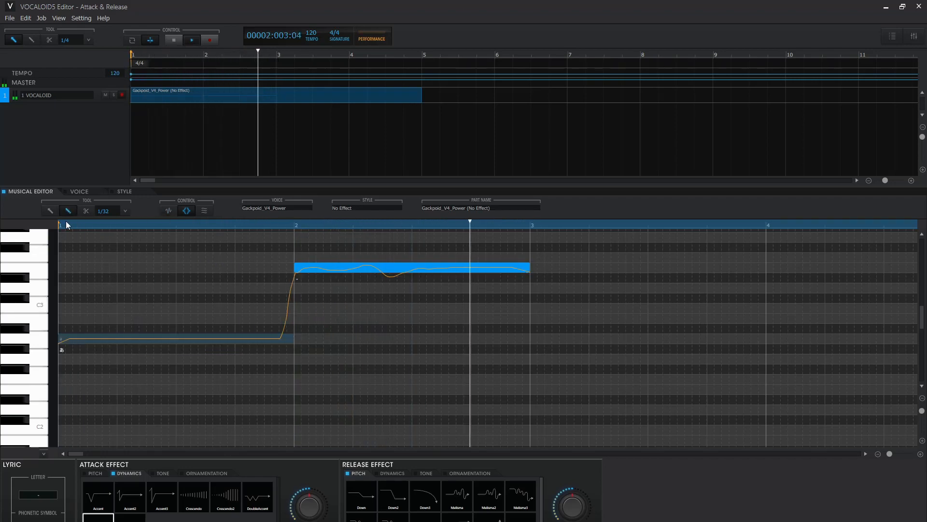
left_click(66, 225)
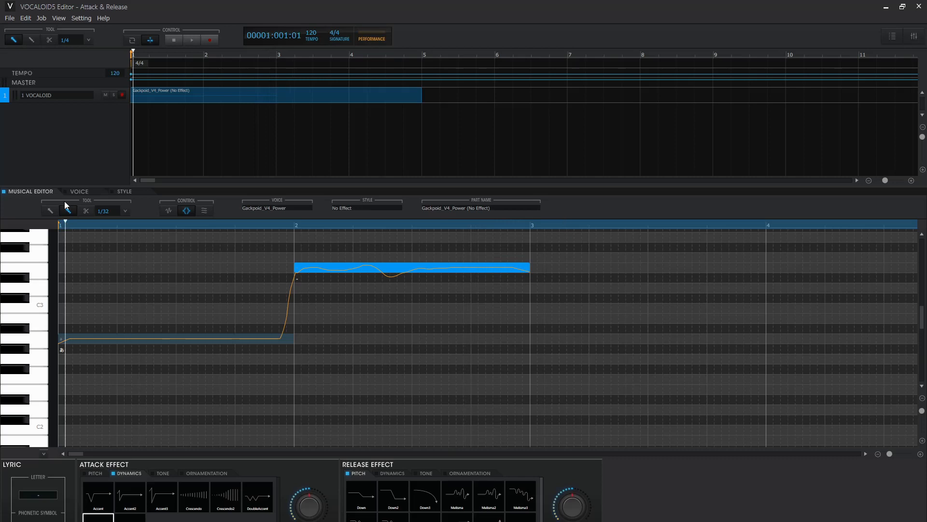
key("space")
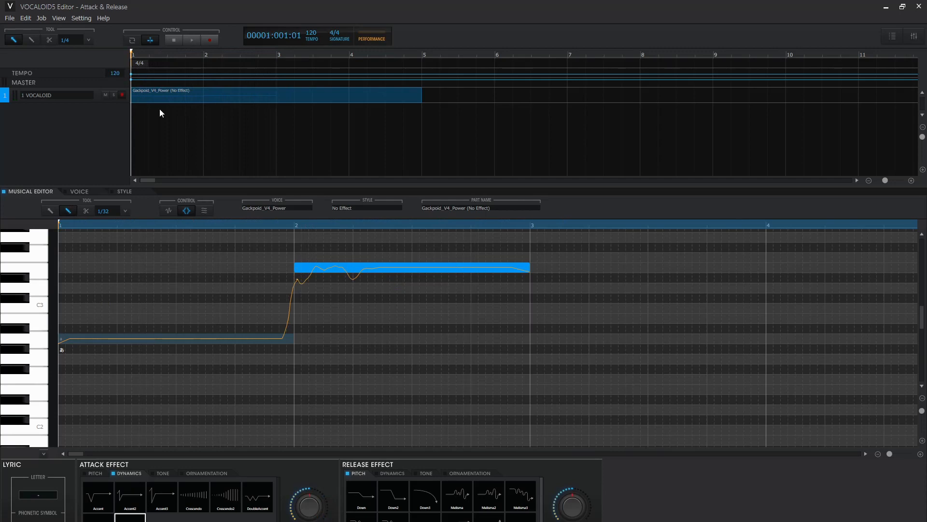
- Audition the dynamics attack preset listed below Accent2 on the E3 note as applied, with a lengthened range, and at maximum amount
key("space")
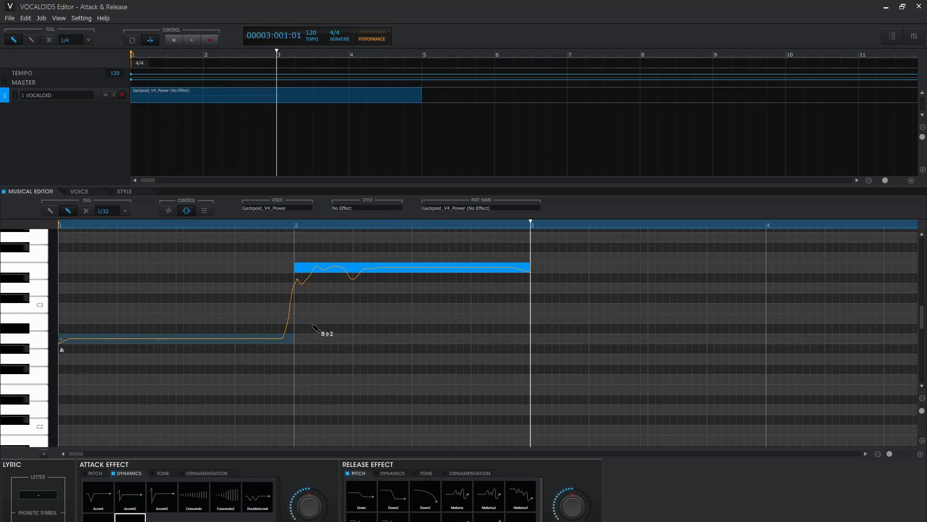
key("space")
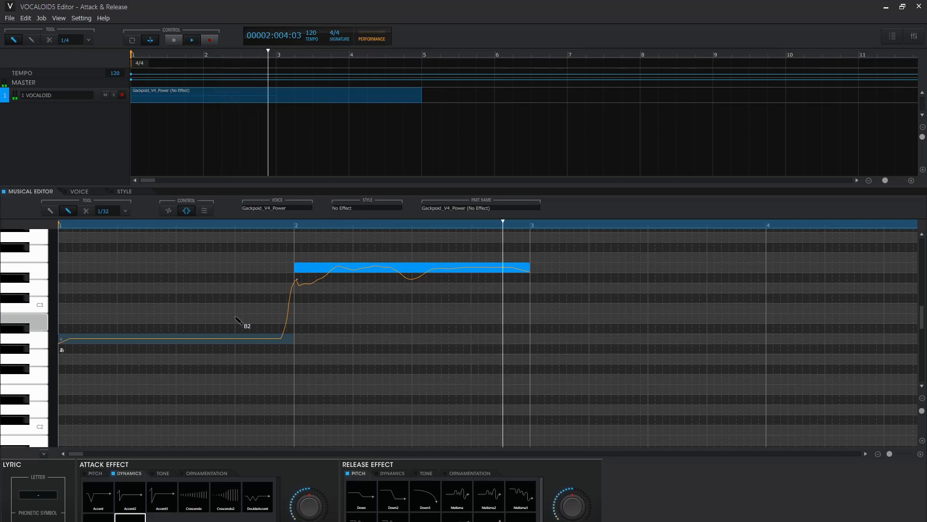
key("space")
key("space")
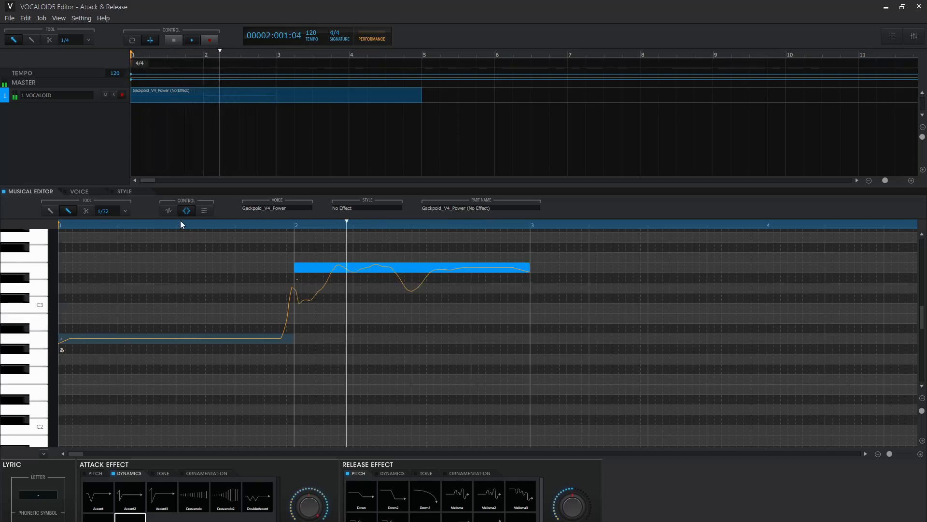
key("space")
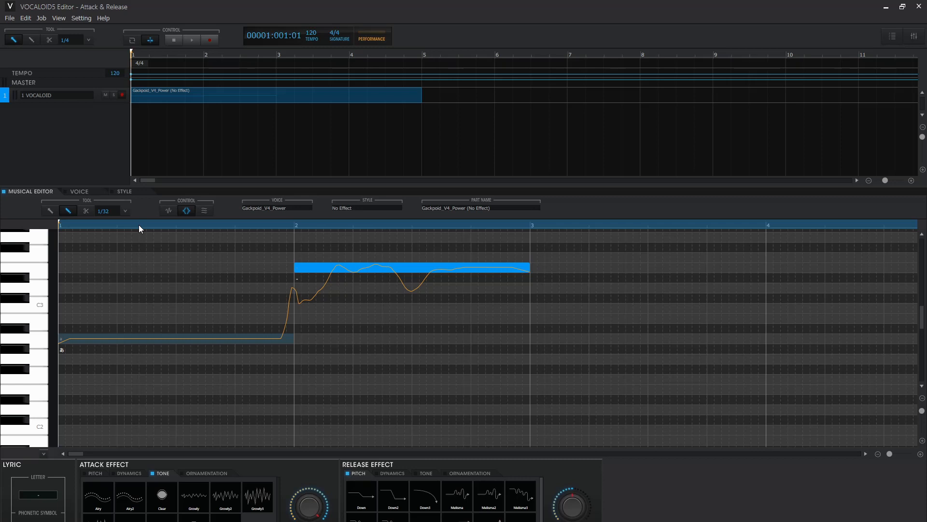
- Apply the Airy tone attack effect to the E3 note and audition it as applied, with a lengthened range, and at maximum amount
left_click(109, 504)
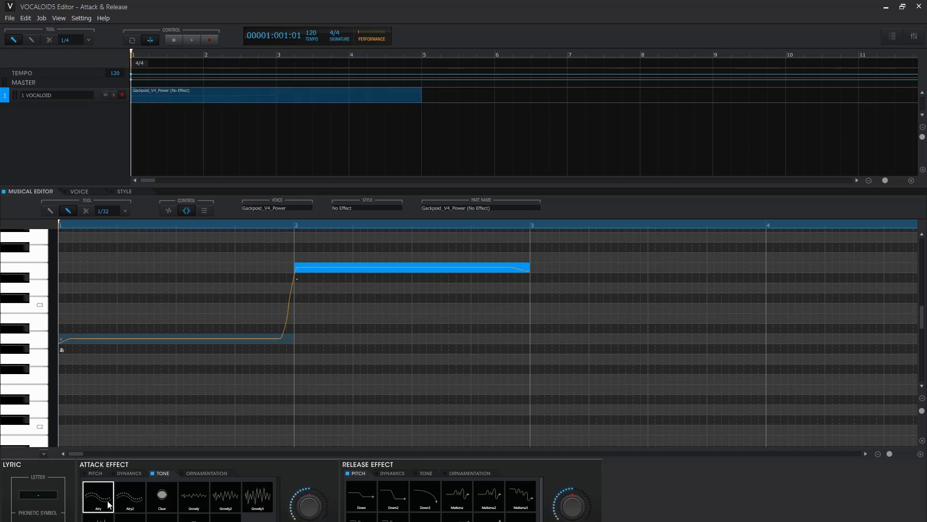
key("space")
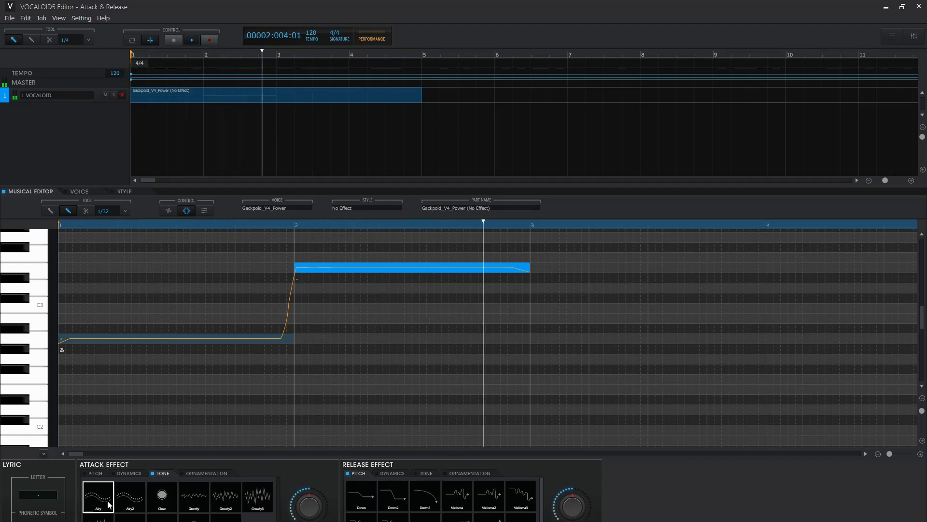
left_click(62, 225)
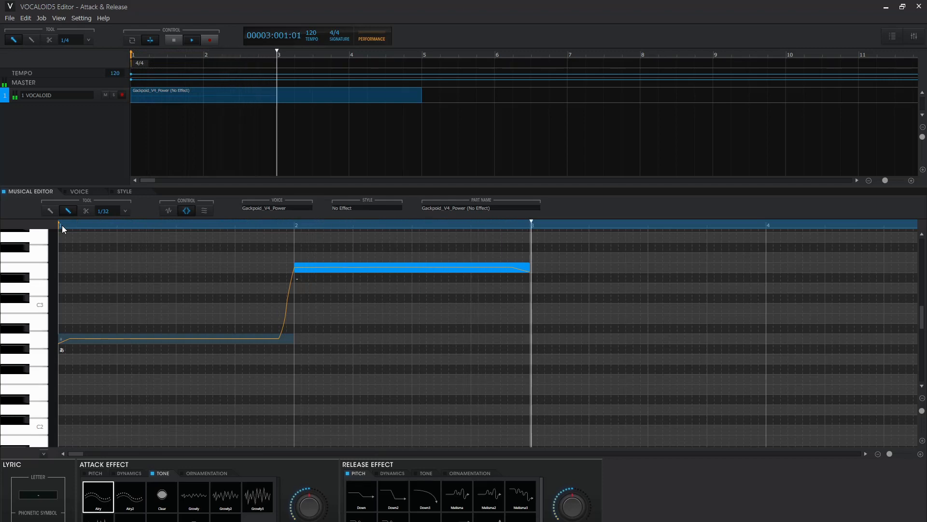
key("space")
left_click(62, 225)
key("space")
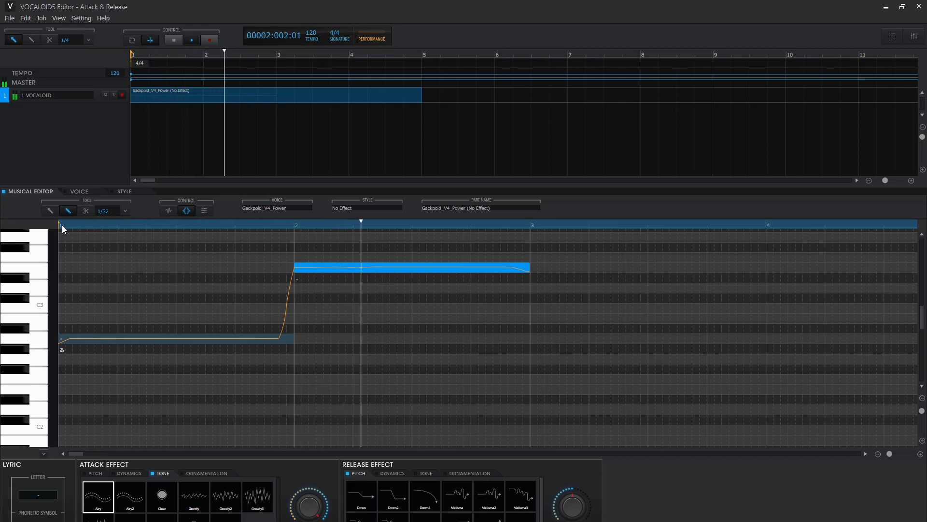
- Switch the E3 note's tone attack effect to Airy2 and audition it as applied, with a lengthened range, and at maximum amount
left_click(133, 483)
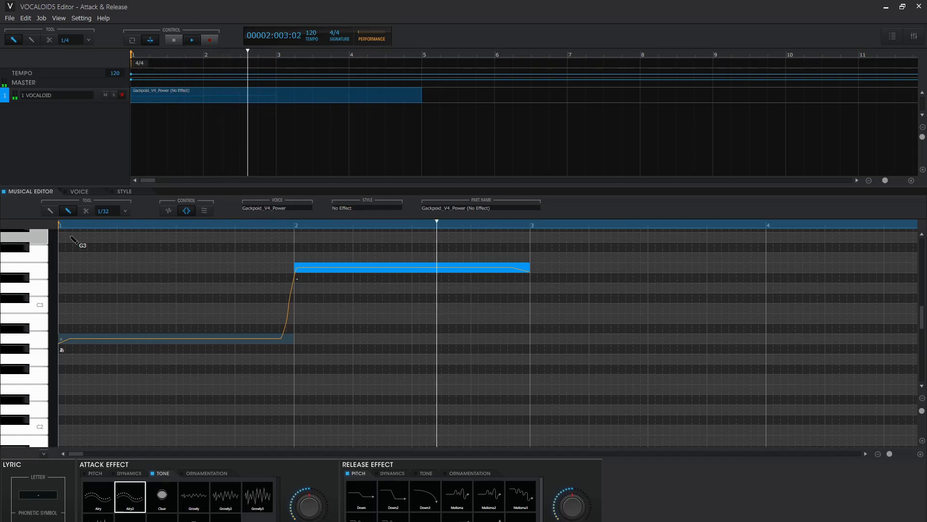
key("space")
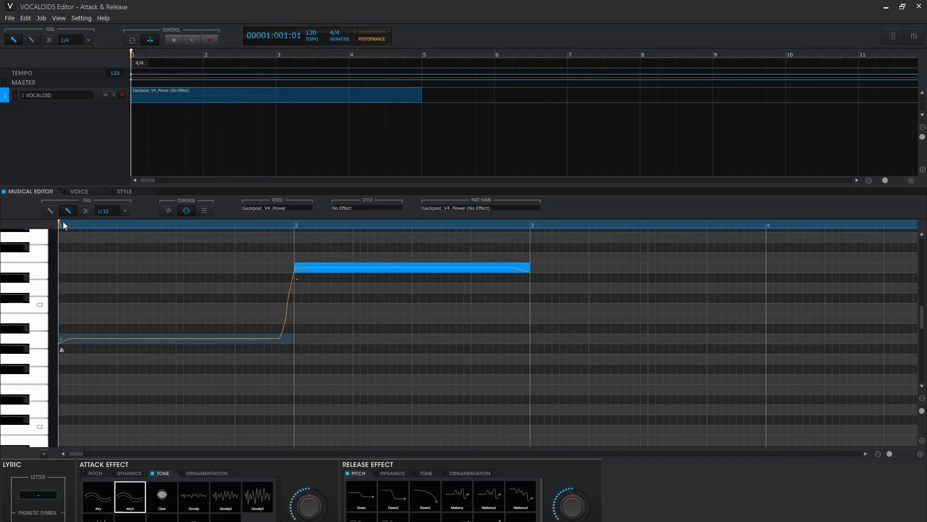
key("space")
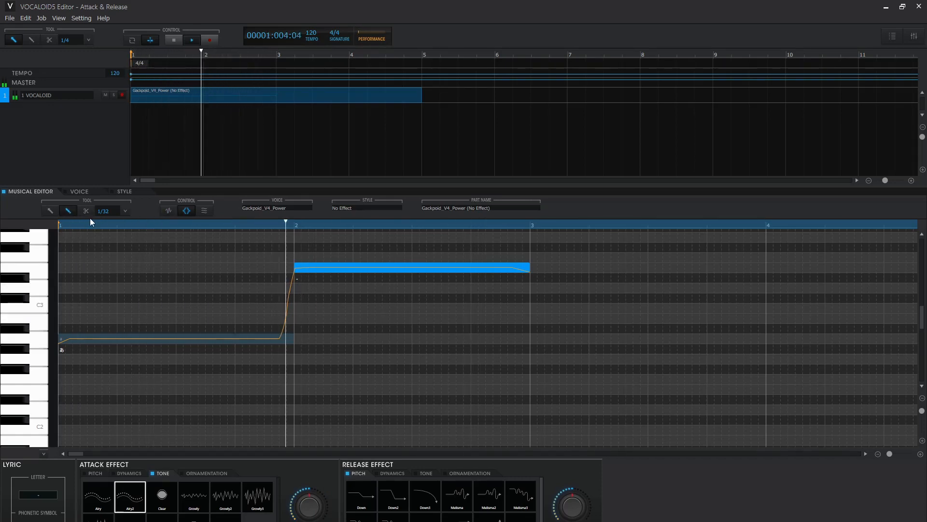
key("space")
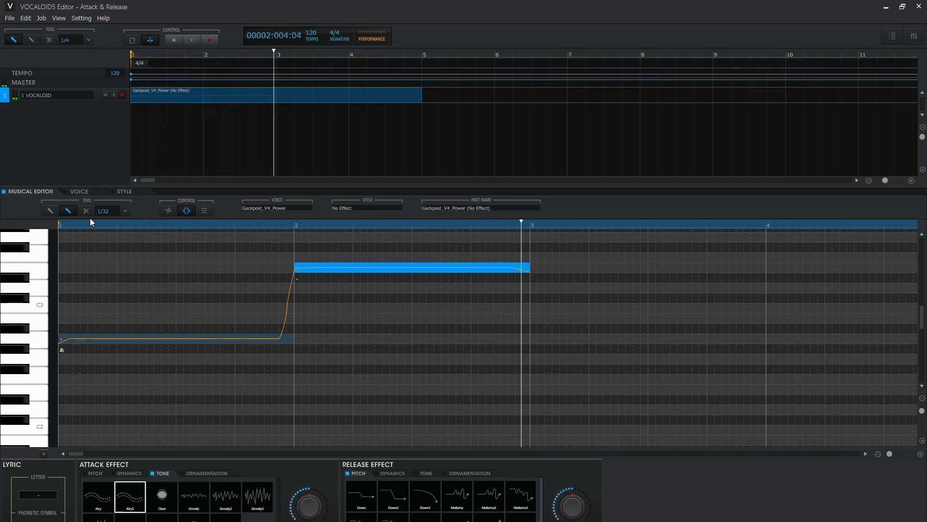
key("space")
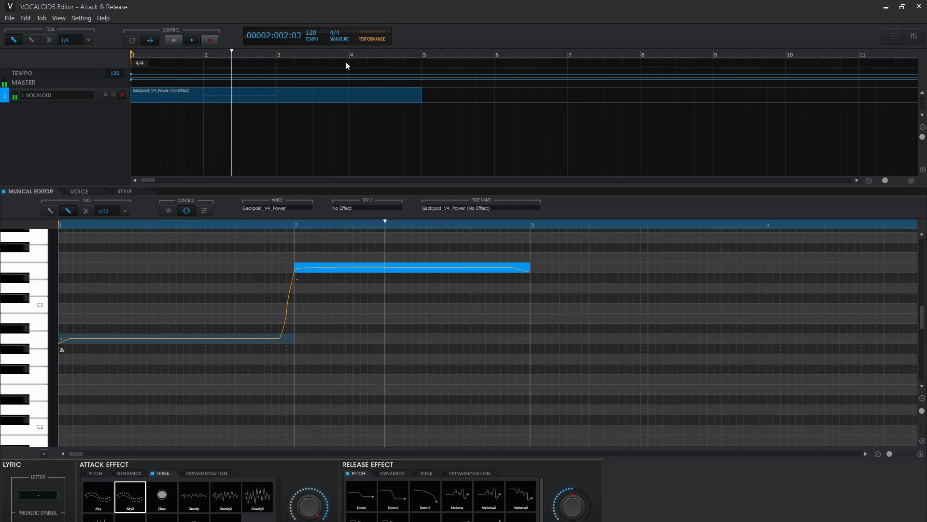
key("space")
- Switch the E3 note's tone attack effect to Clear and play the phrase before and after raising the amount to maximum
left_click(161, 498)
key("space")
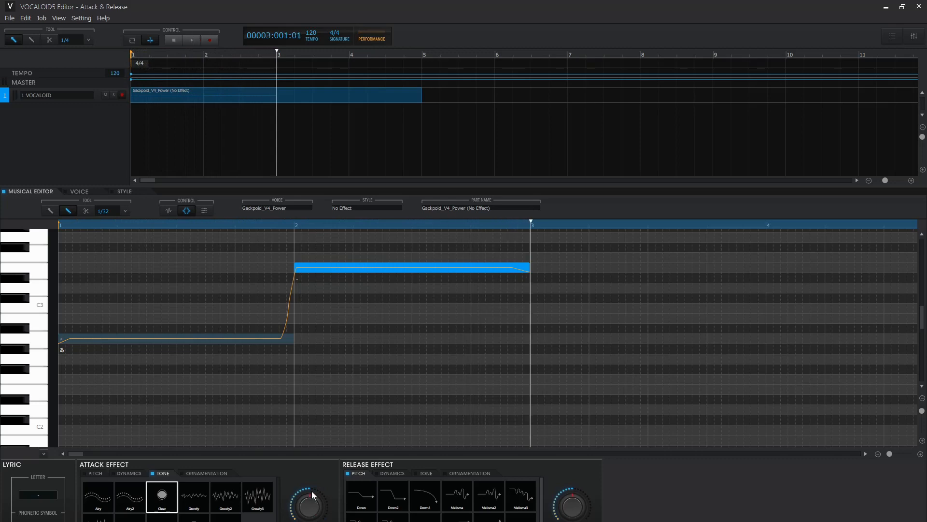
left_click(60, 225)
key("space")
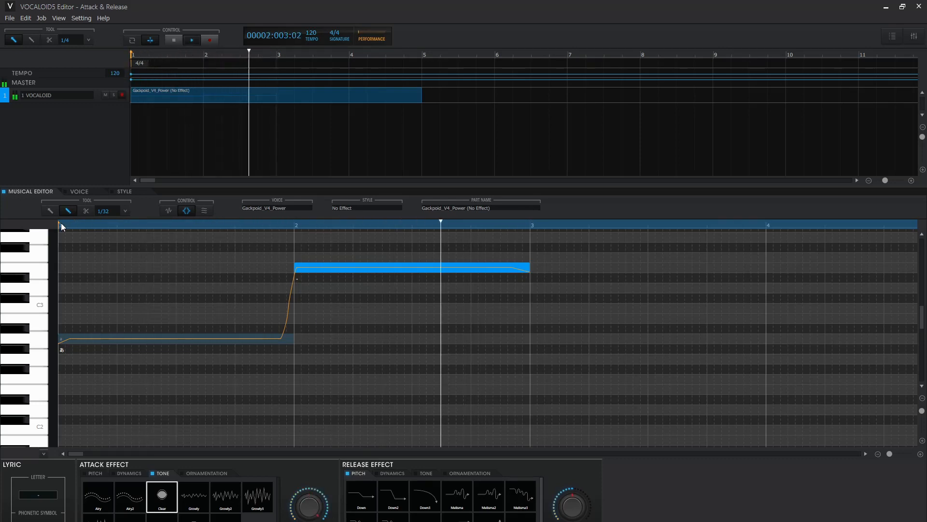
- Switch the E3 note's tone attack effect to Growly and audition it as applied, with a lengthened range, and at maximum amount
left_click(201, 491)
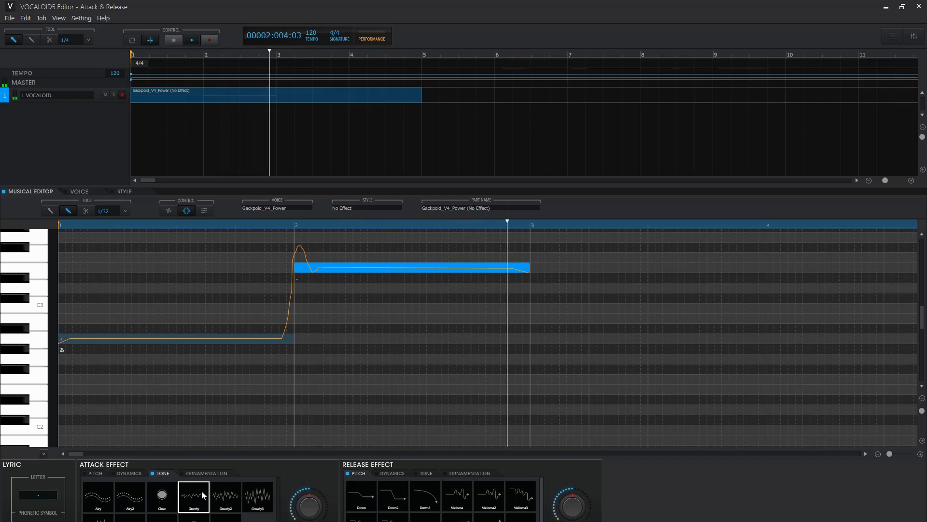
key("space")
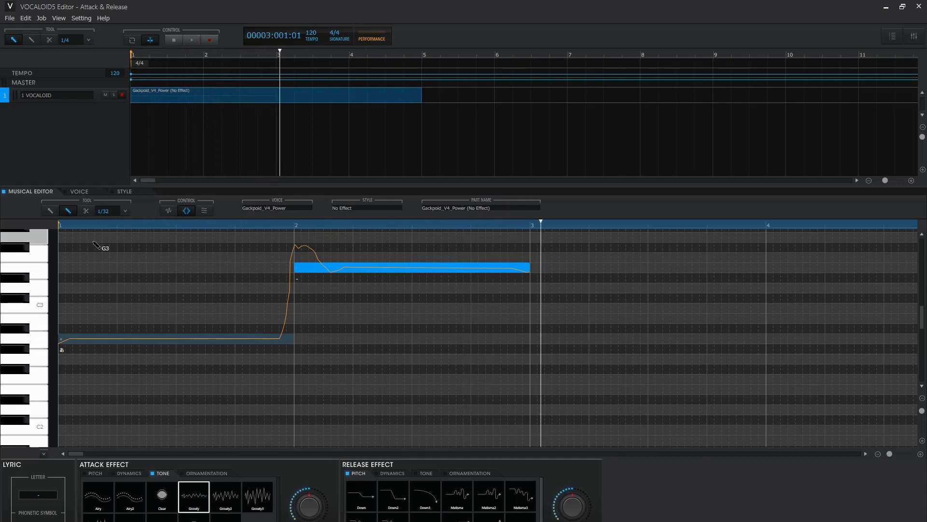
left_click(61, 226)
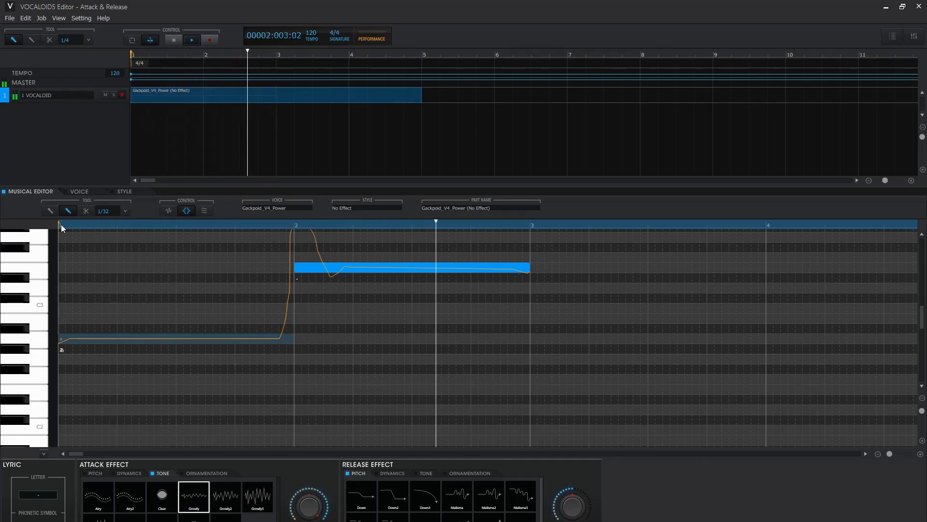
- Switch the E3 note's tone attack effect to Growly2 and play the phrase before and after lengthening the effect's range
left_click(241, 504)
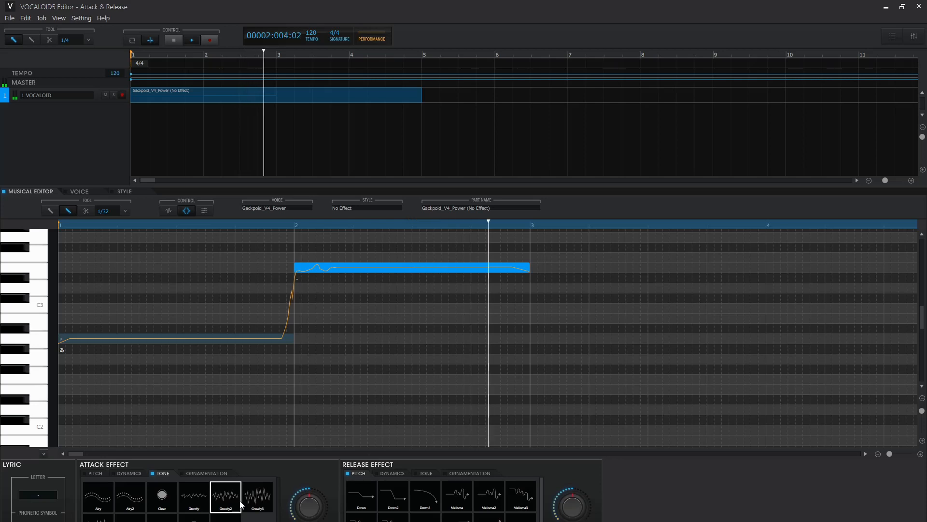
left_click(60, 225)
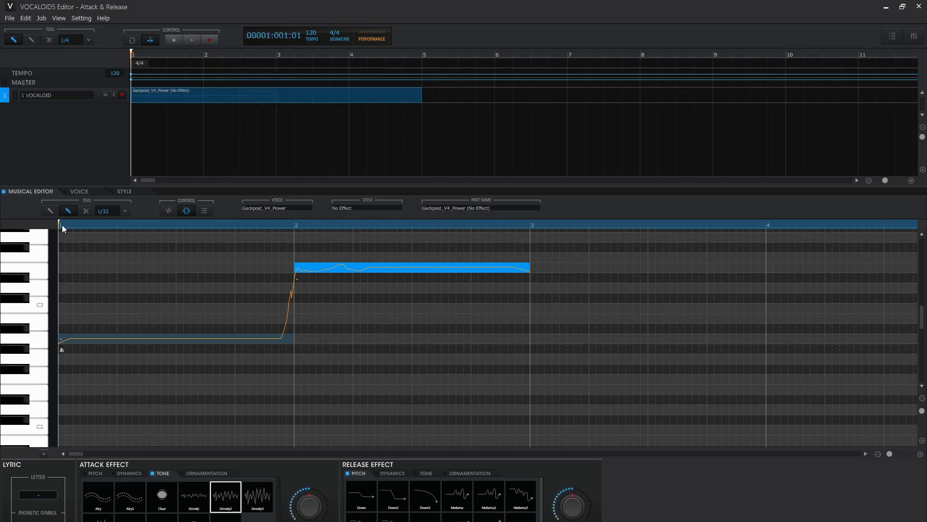
key("space")
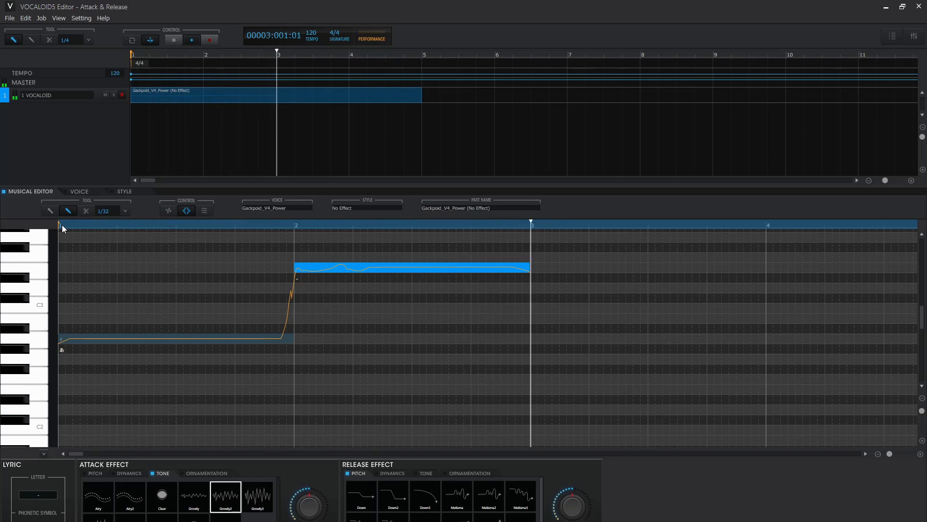
- Switch the E3 note's tone attack effect to Growly3 and audition it as applied, with a lengthened range, and at maximum amount
key("space")
key("space")
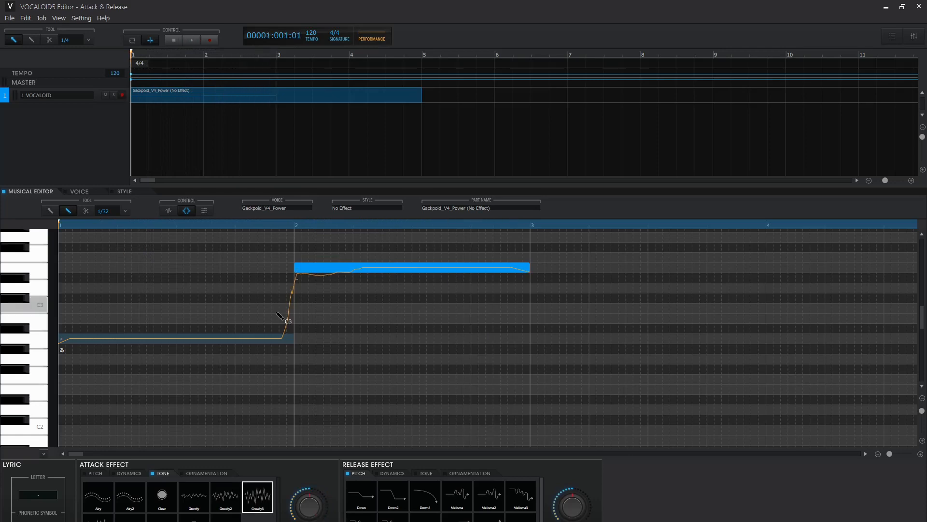
key("space")
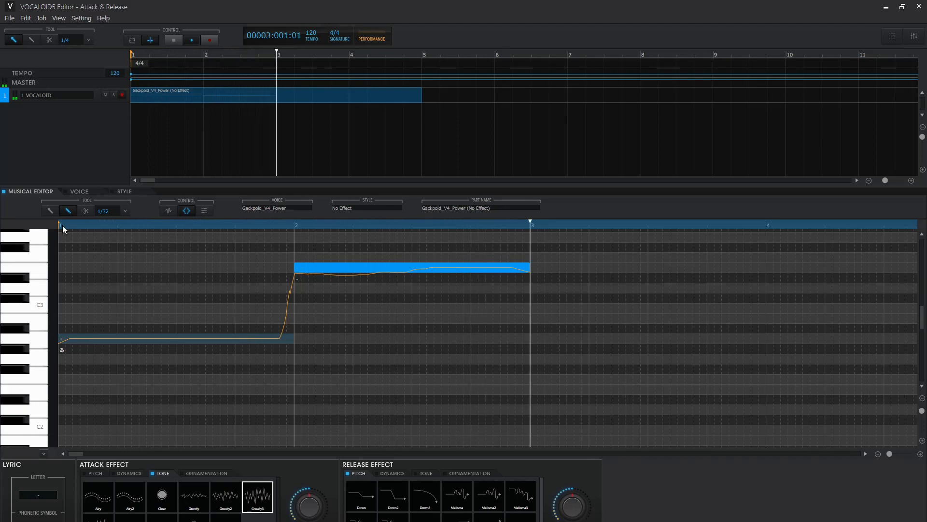
key("space")
key("space")
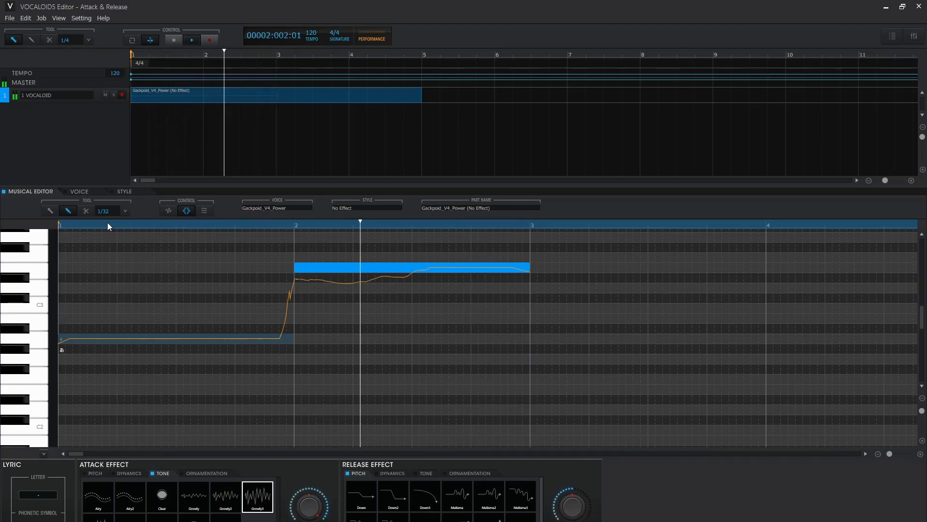
key("space")
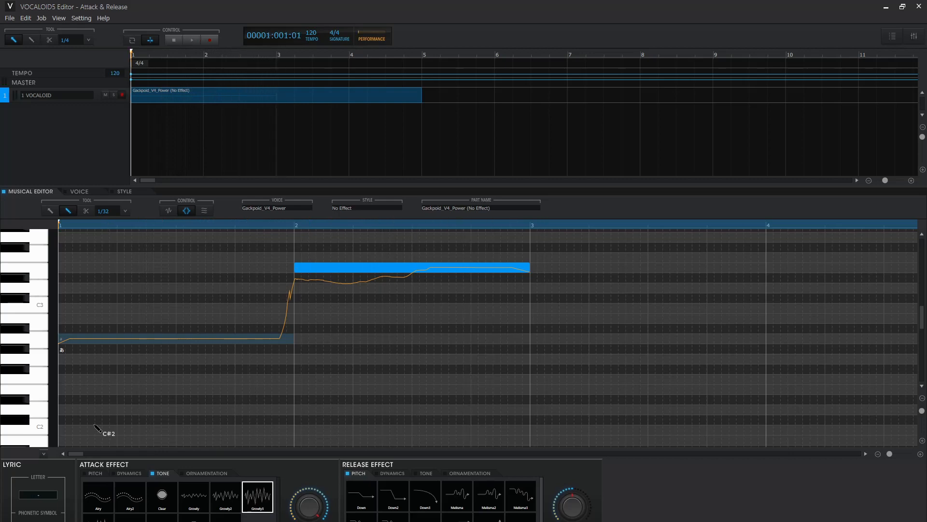
- Switch the E3 note's tone attack effect to the preset below Airy and play the phrase before and after lengthening its range
left_click(98, 518)
key("space")
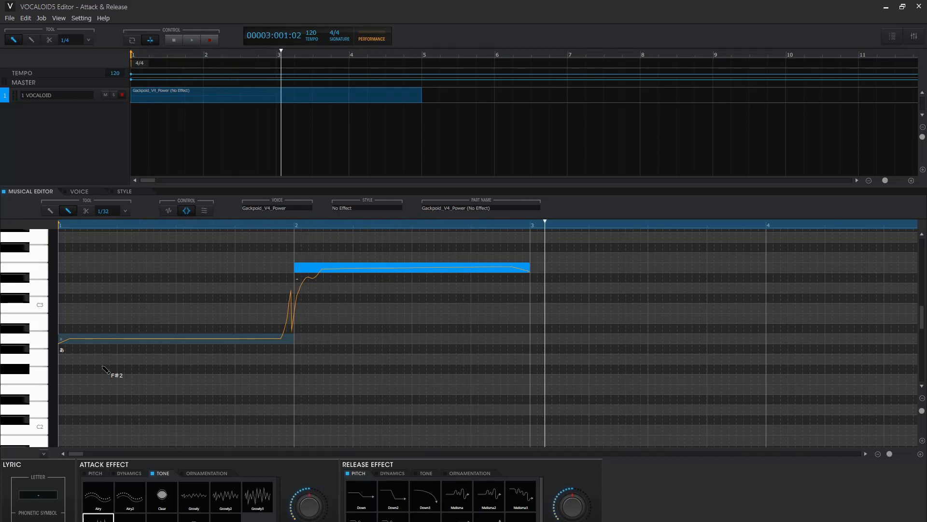
left_click(63, 224)
key("space")
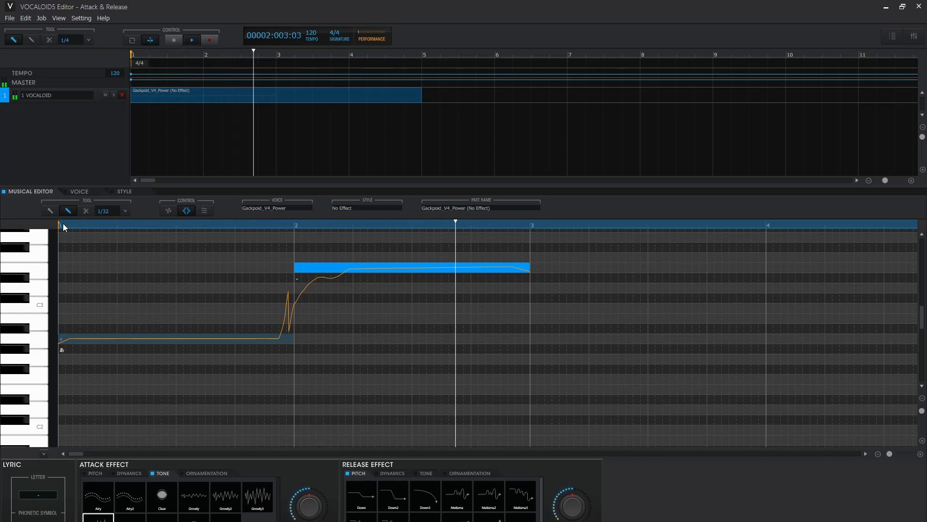
left_click(64, 225)
key("space")
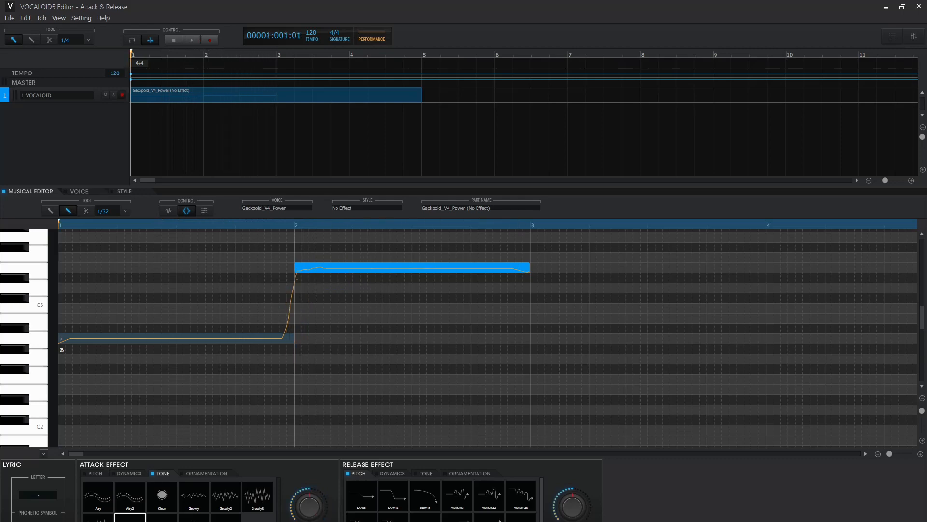
- Apply the tone attack preset below Airy2 to the E3 note, audition it, and raise its amount to maximum
key("space")
key("space")
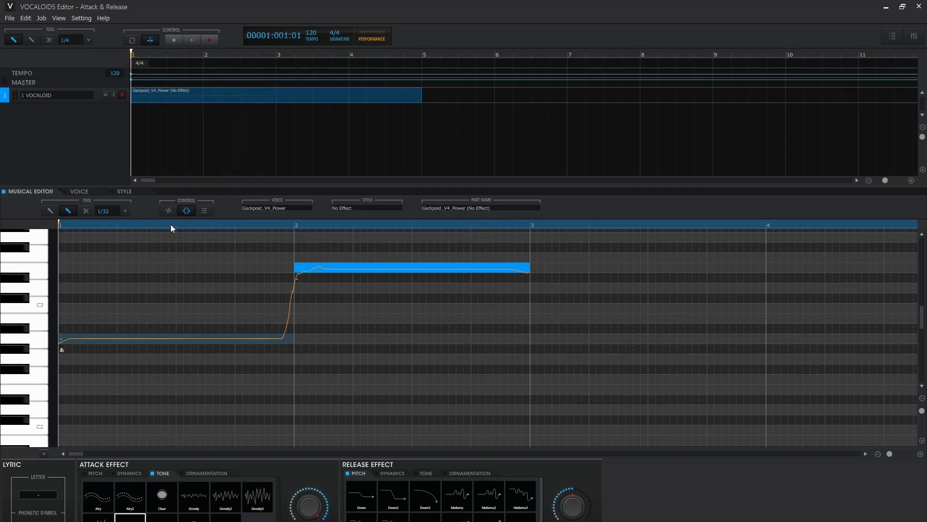
- Change the E3 note's lyric to "o"
double_click(303, 278)
type("o")
key("Return")
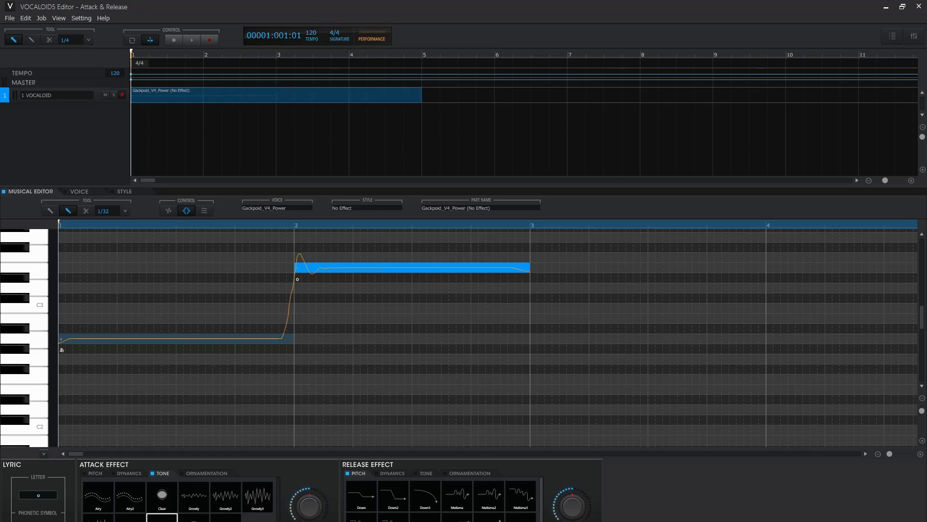
- Apply the tone attack preset below Clear to the E3 note and audition it as applied, with a lengthened range, and at maximum amount
key("space")
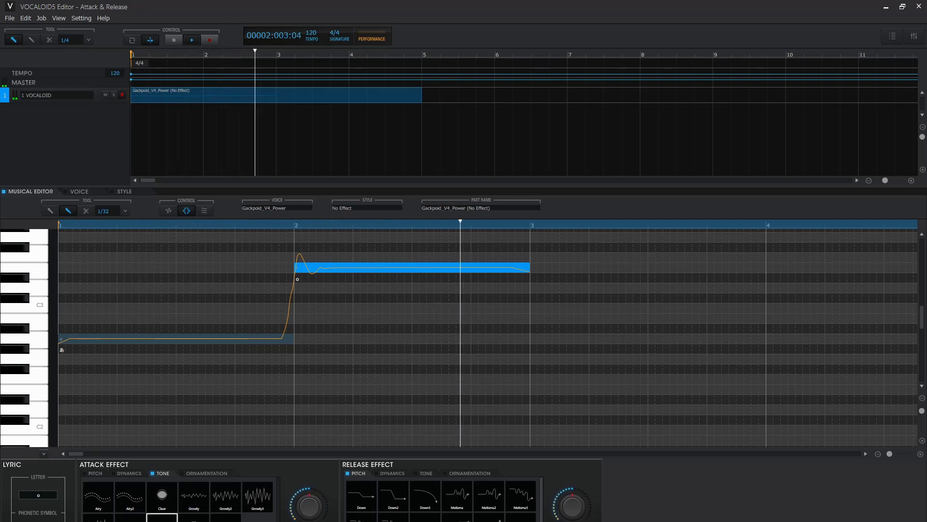
key("space")
left_click(62, 226)
key("space")
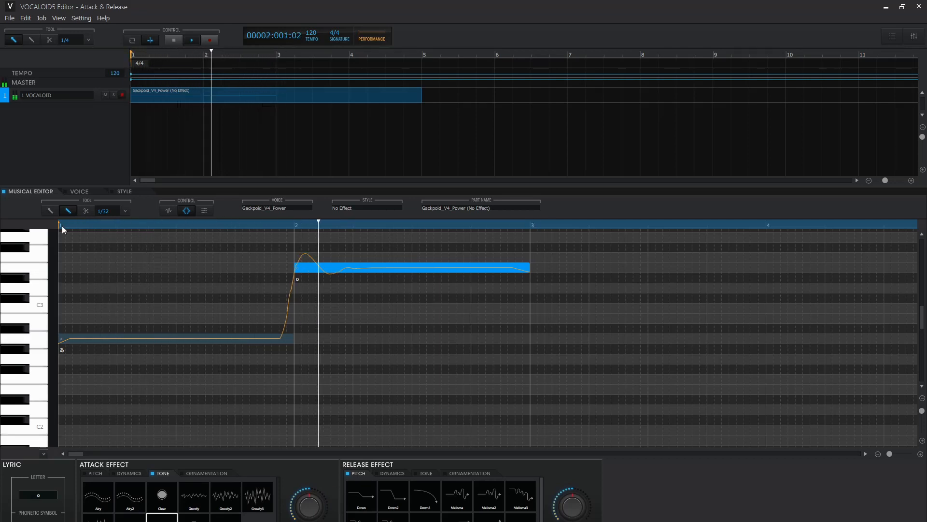
key("space")
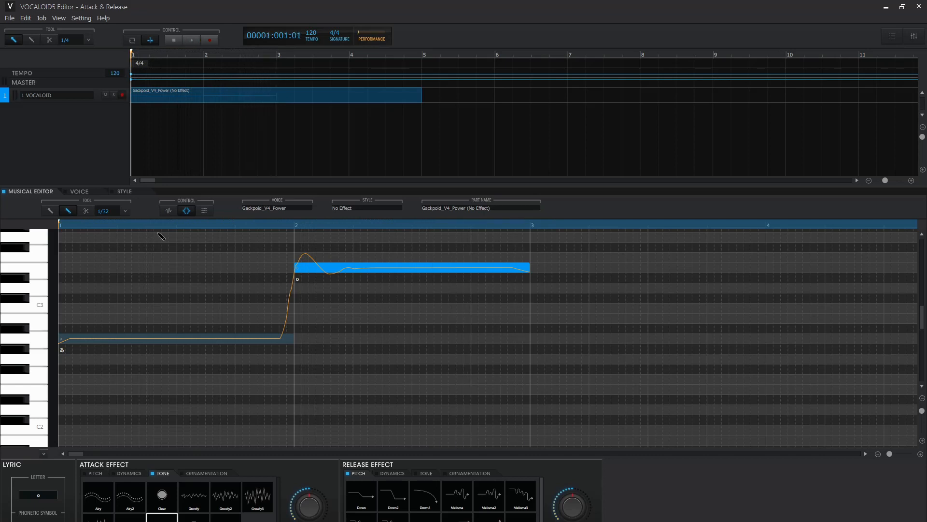
key("space")
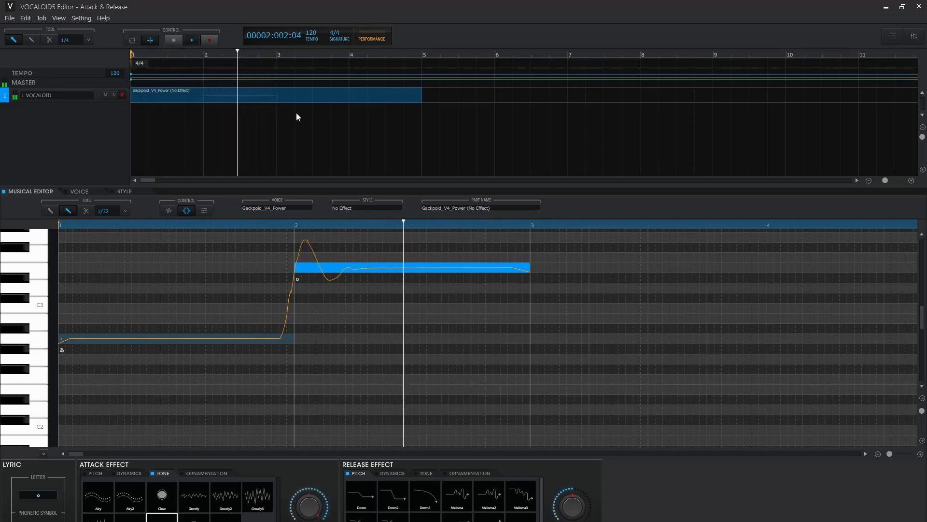
key("space")
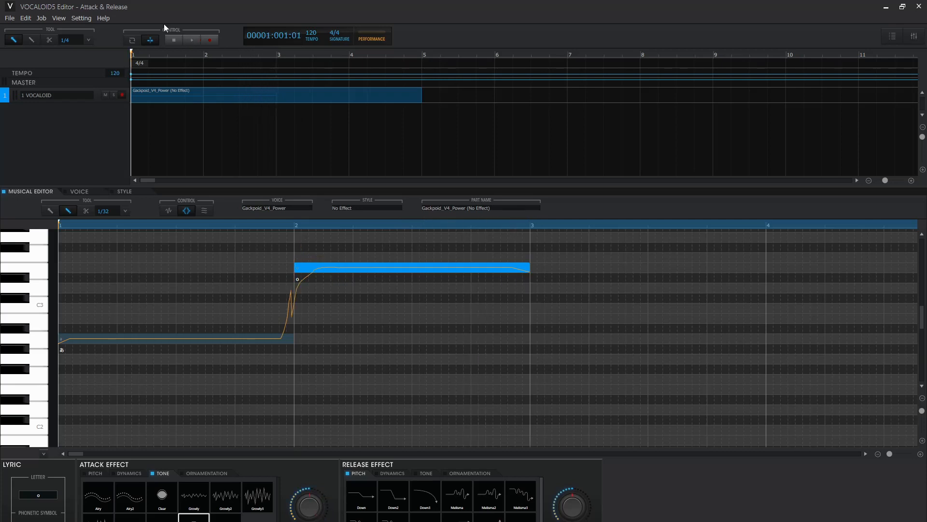
- Apply the tone attack preset below Growly to the E3 note and play the phrase before and after lengthening the effect's range
key("space")
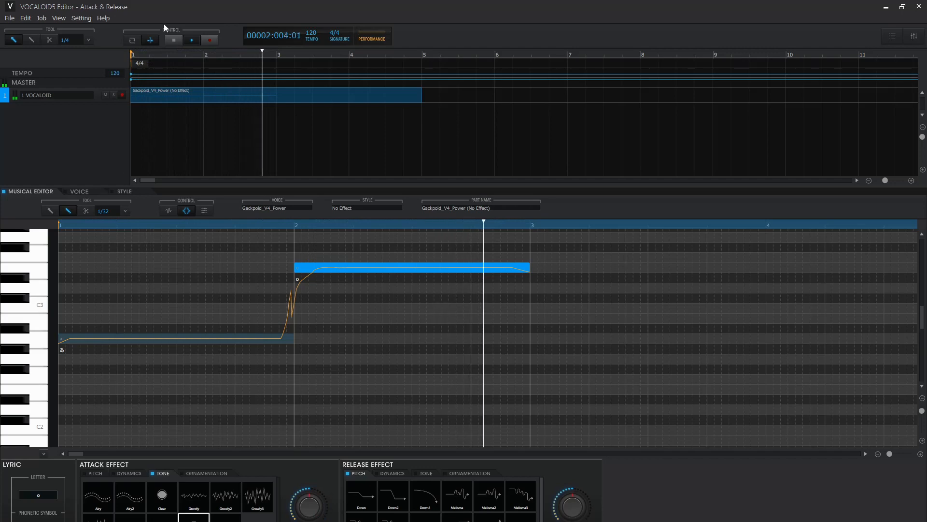
key("space")
key("space")
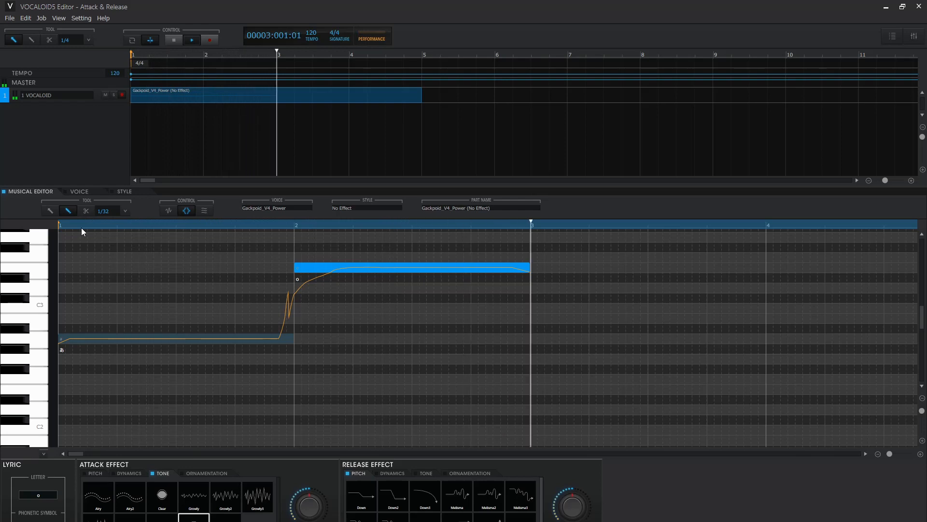
key("space")
key("space")
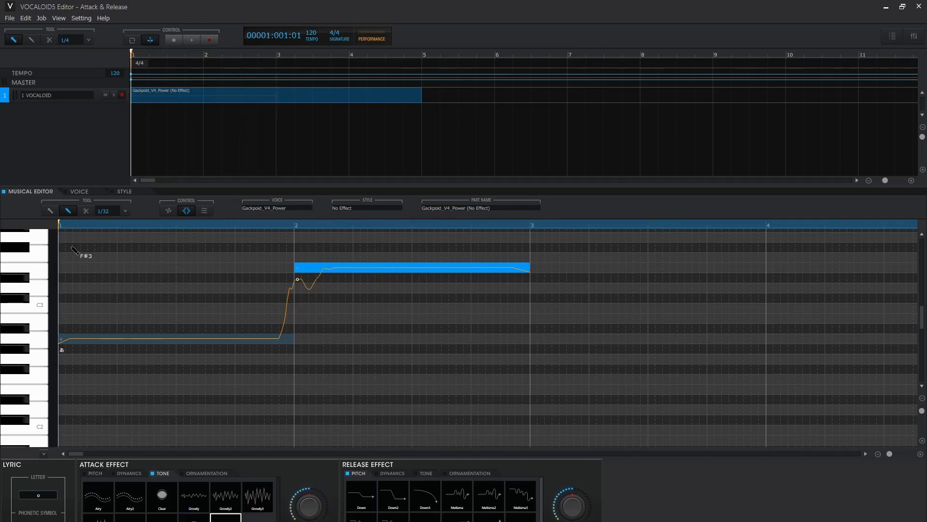
- Apply the tone attack preset below Growly2 to the E3 note and audition it as applied, with a lengthened range, and at maximum amount
key("space")
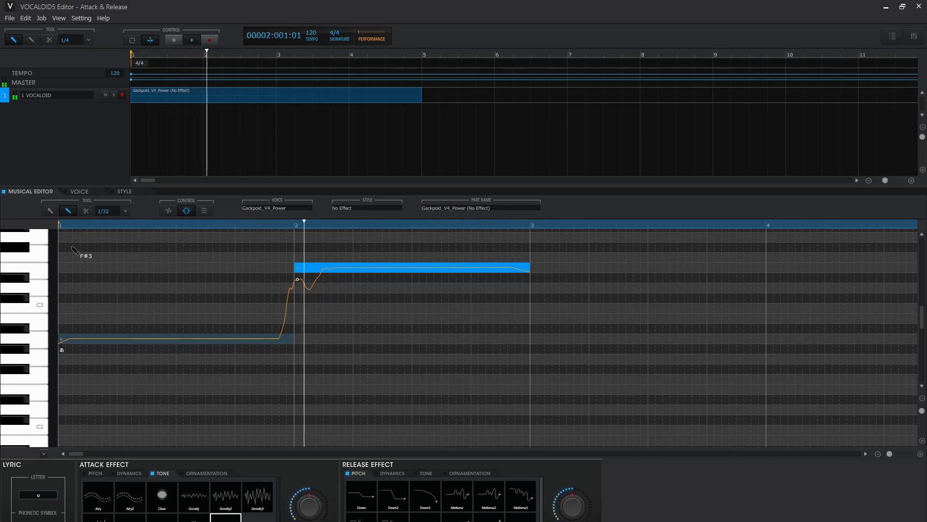
key("space")
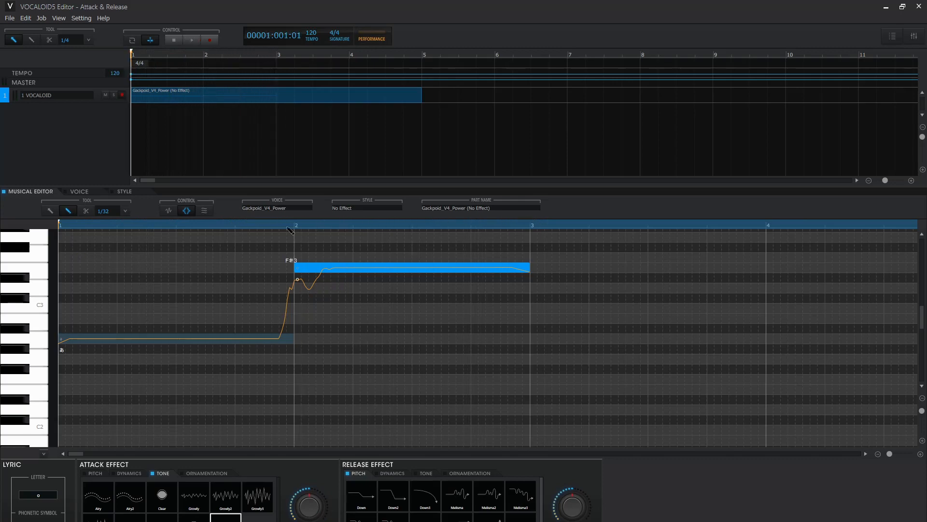
key("space")
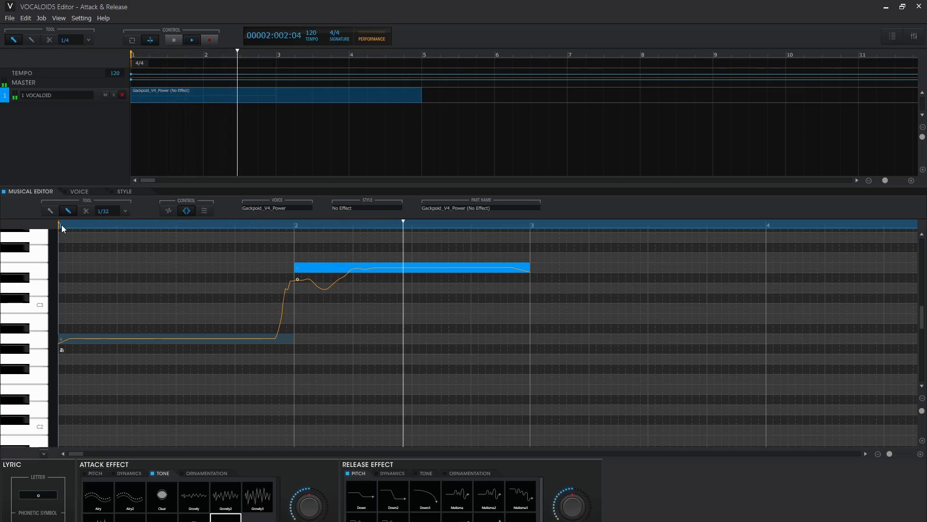
key("space")
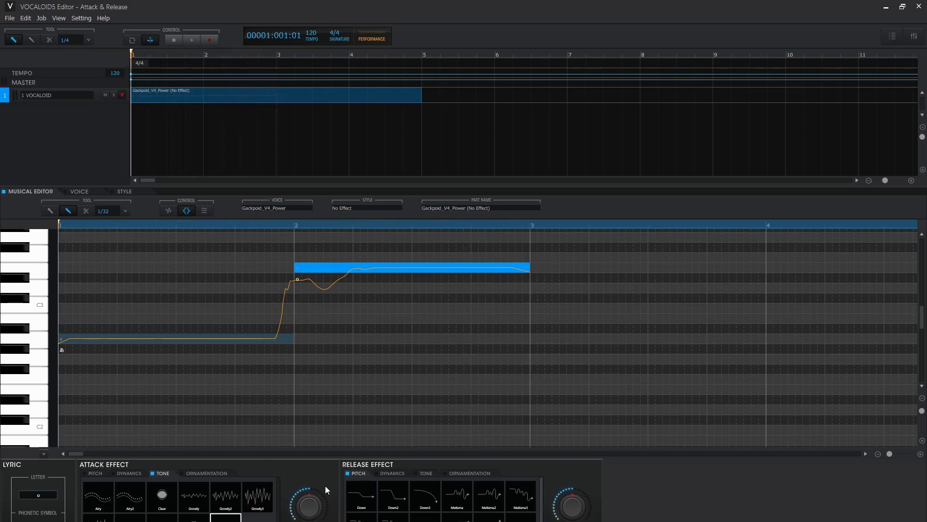
key("space")
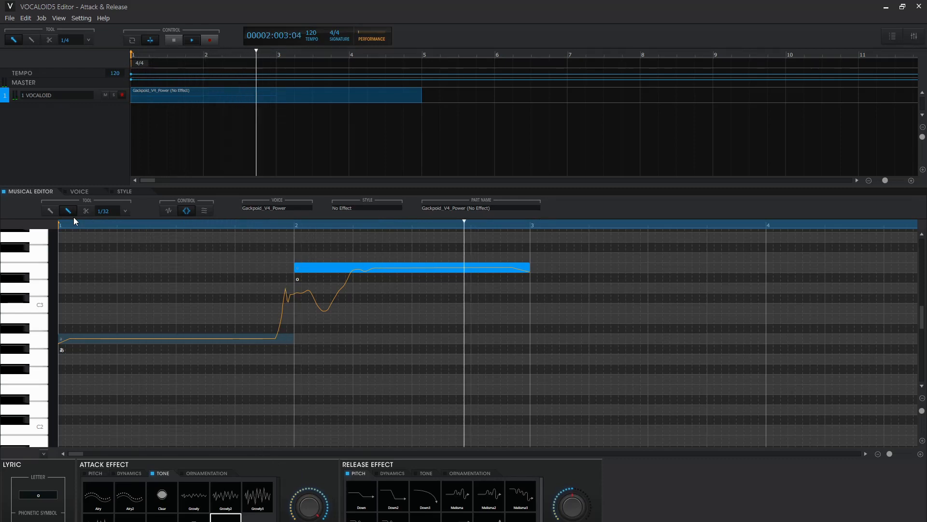
key("space")
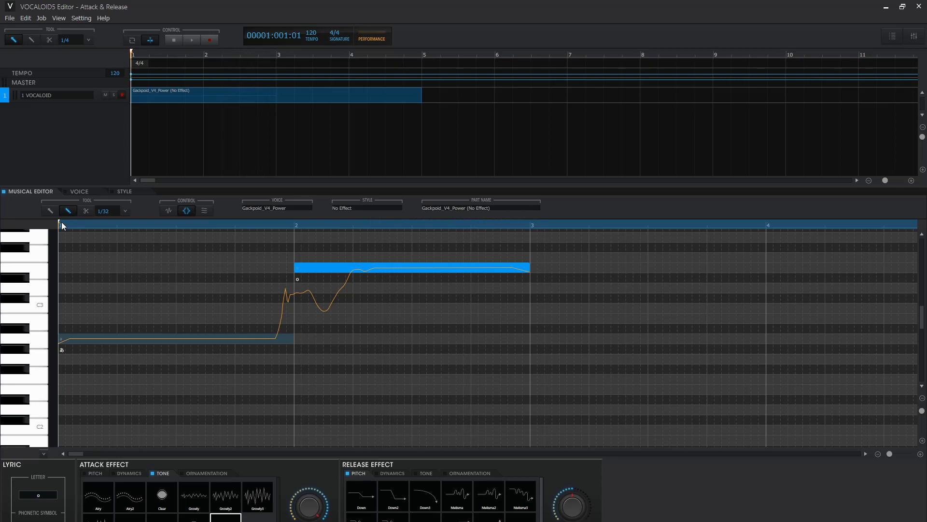
- Apply the Catty ornamentation attack effect to the E3 note and audition it as applied, with a lengthened range, and at maximum amount
left_click(207, 472)
left_click(103, 499)
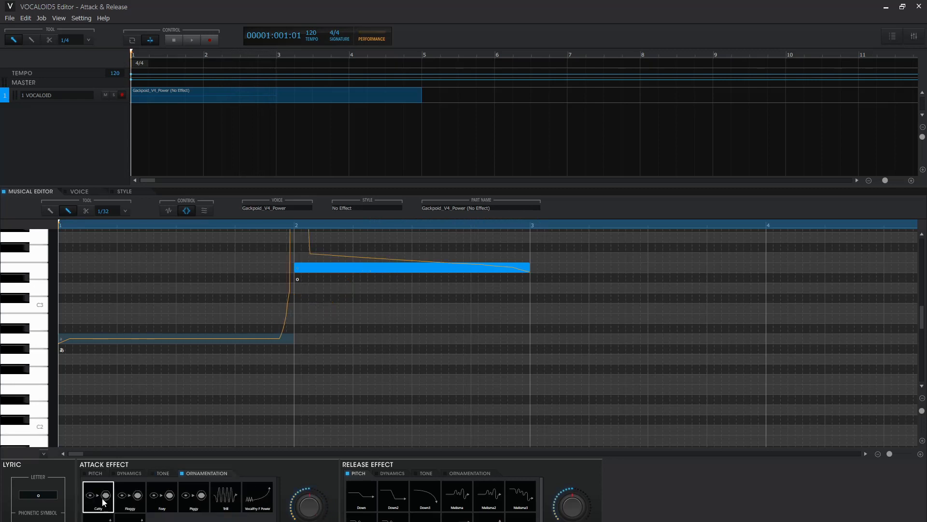
key("space")
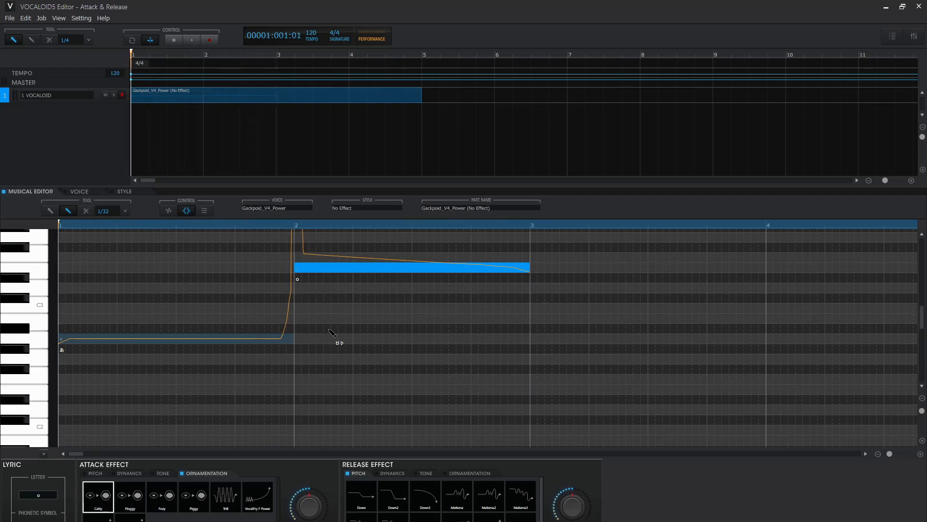
key("space")
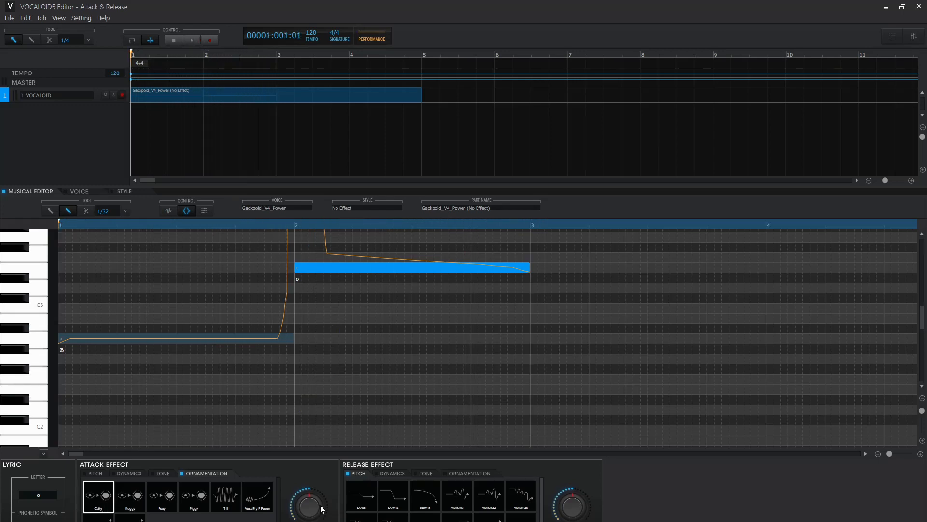
key("space")
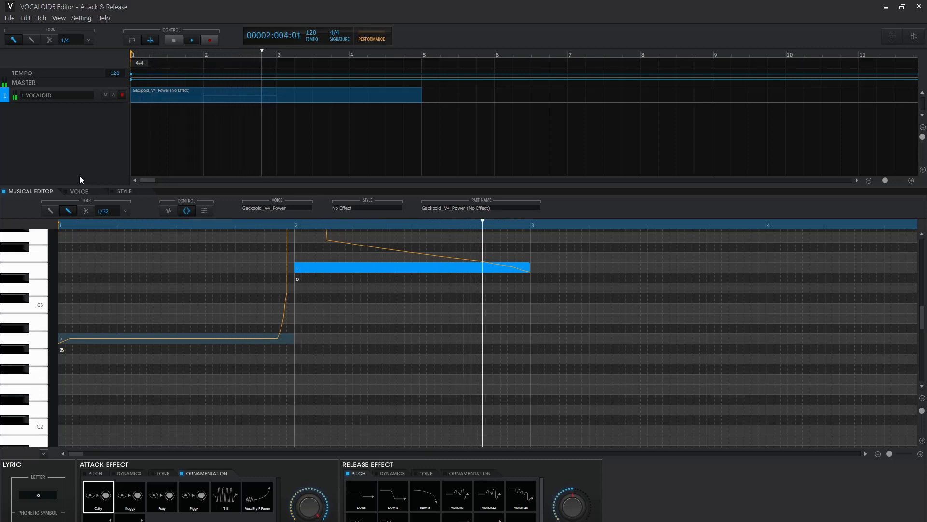
key("space")
- Switch the E3 note's ornamentation attack effect to Froggy and play the phrase before and after lengthening its range and raising the amount to maximum
left_click(135, 496)
key("space")
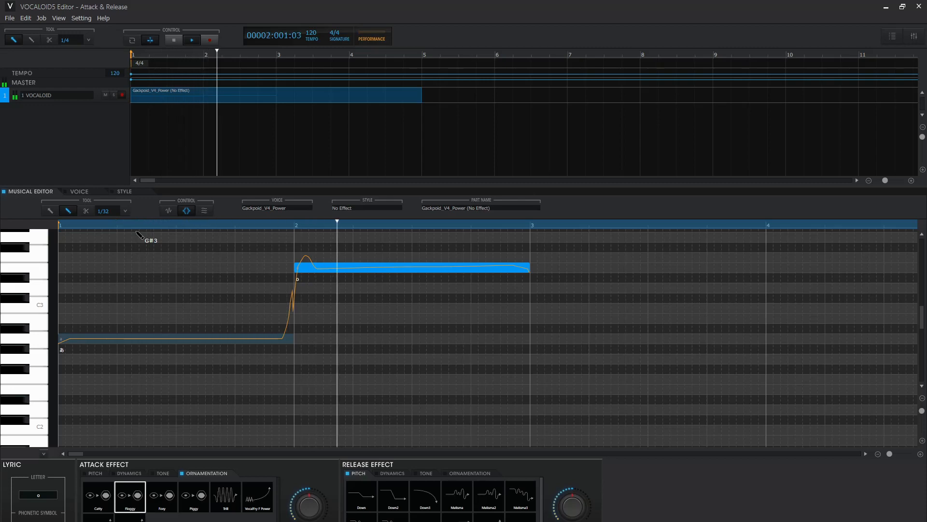
key("space")
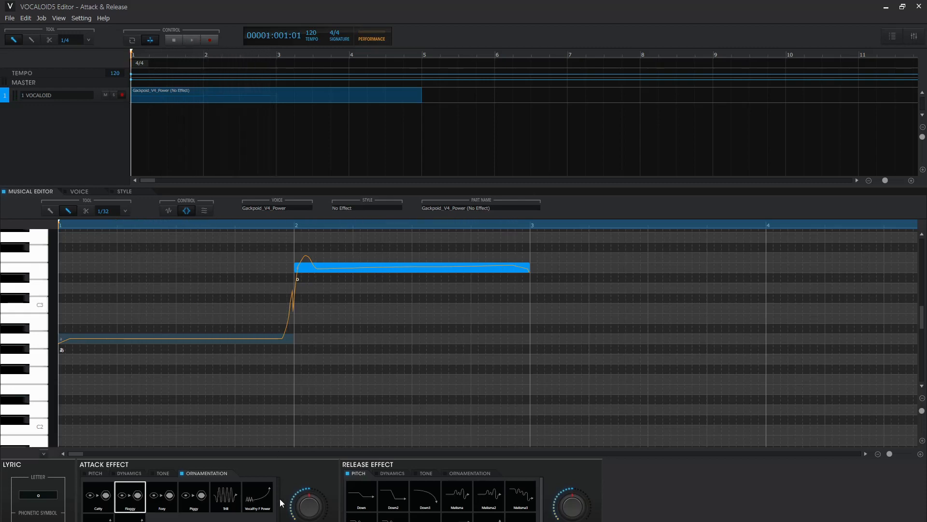
key("space")
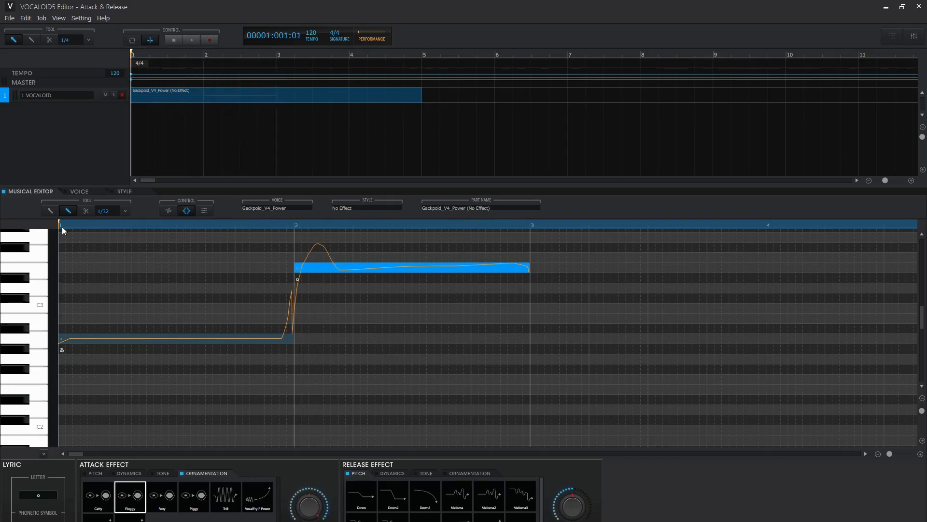
key("space")
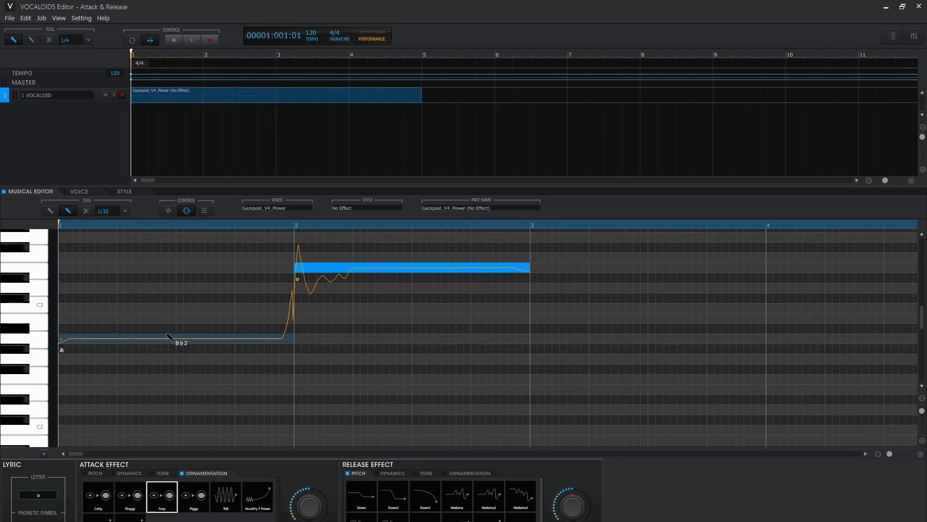
- Switch the E3 note's ornamentation attack effect to Foxy and audition it as applied, with a lengthened range, and with a raised amount
key("space")
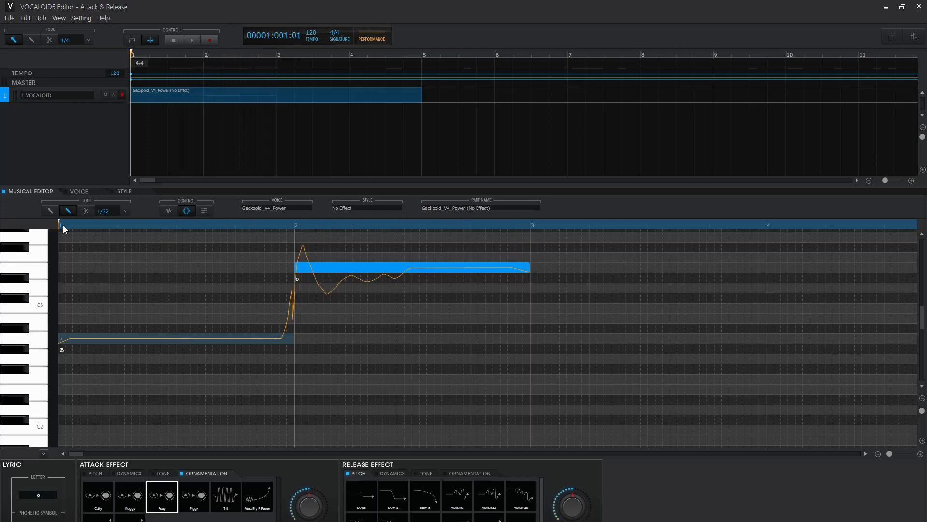
key("space")
left_click_drag(307, 515, 253, 206)
key("space")
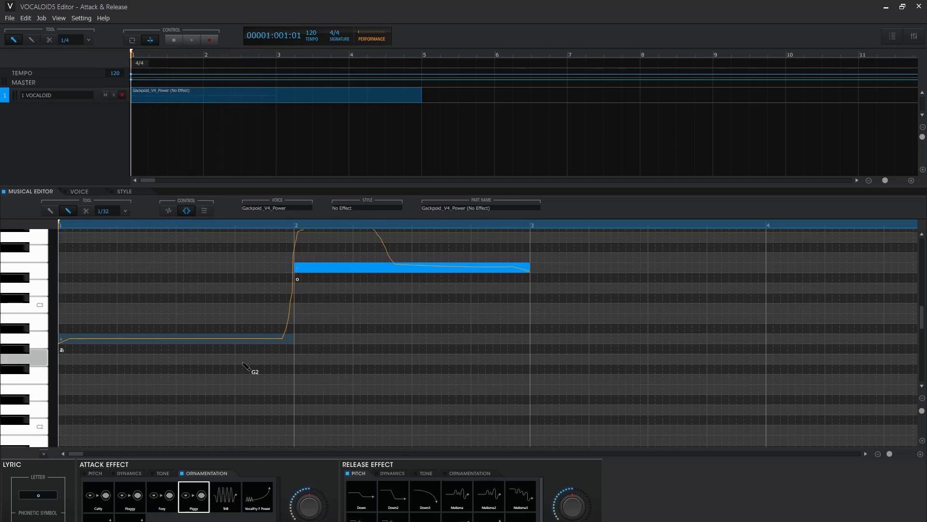
- Audition the E3 note's Piggy ornamentation attack effect as applied, with a lengthened range, and with the amount raised to maximum
key("space")
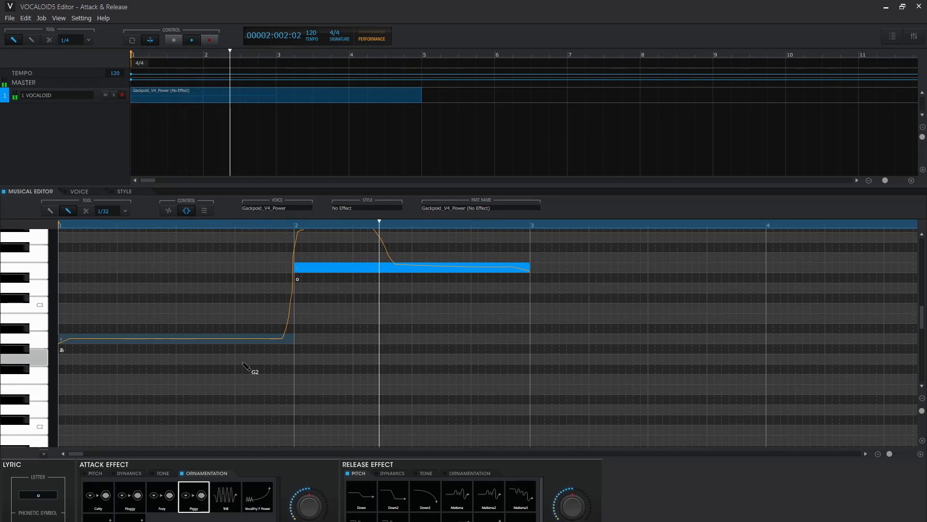
key("space")
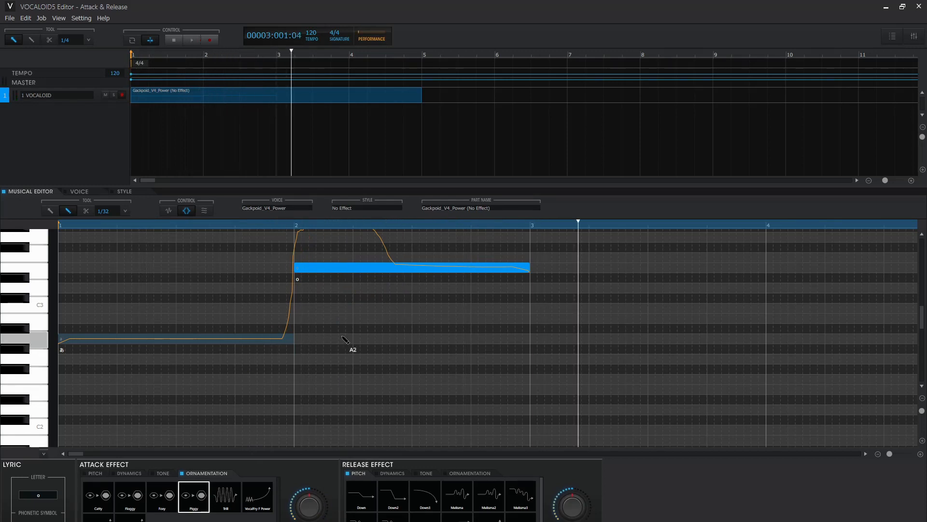
scroll(162, 271, "up", 3)
key("space")
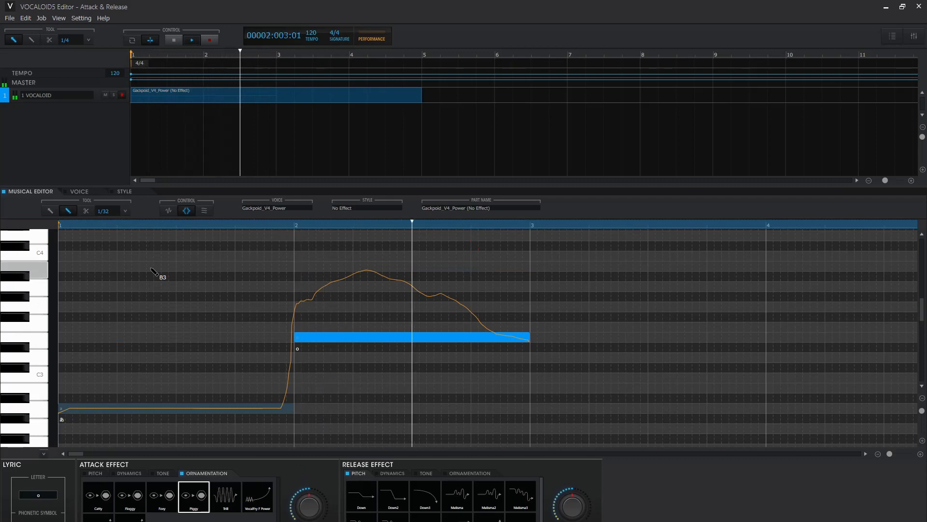
key("space")
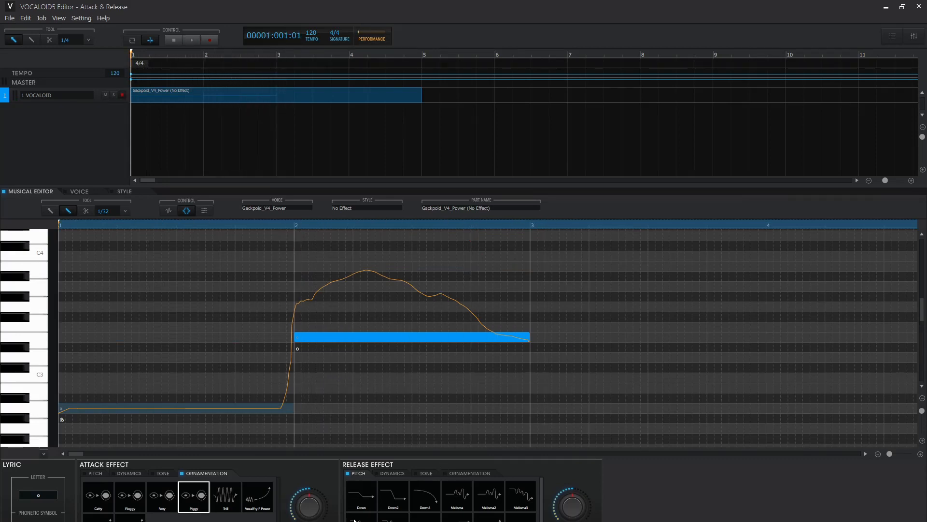
left_click_drag(301, 510, 122, 248)
key("space")
scroll(148, 397, "up", 3)
scroll(149, 397, "down", 2)
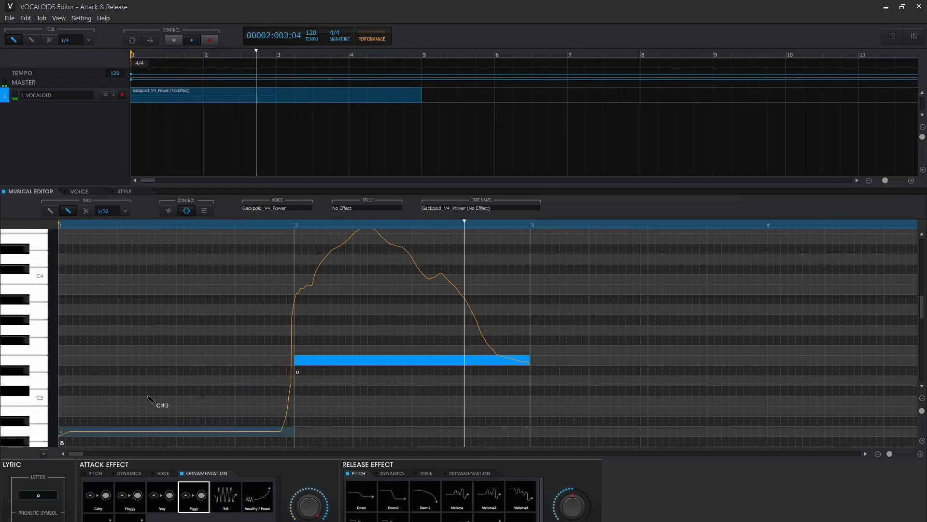
key("space")
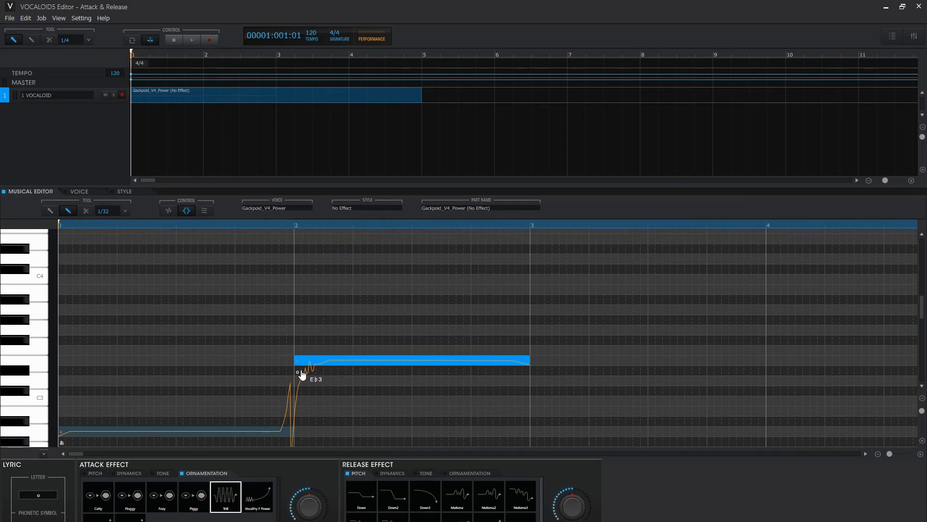
- Switch the E3 note's ornamentation attack effect to Trill, change its lyric to ra, and audition it before and after lengthening the range
key("space")
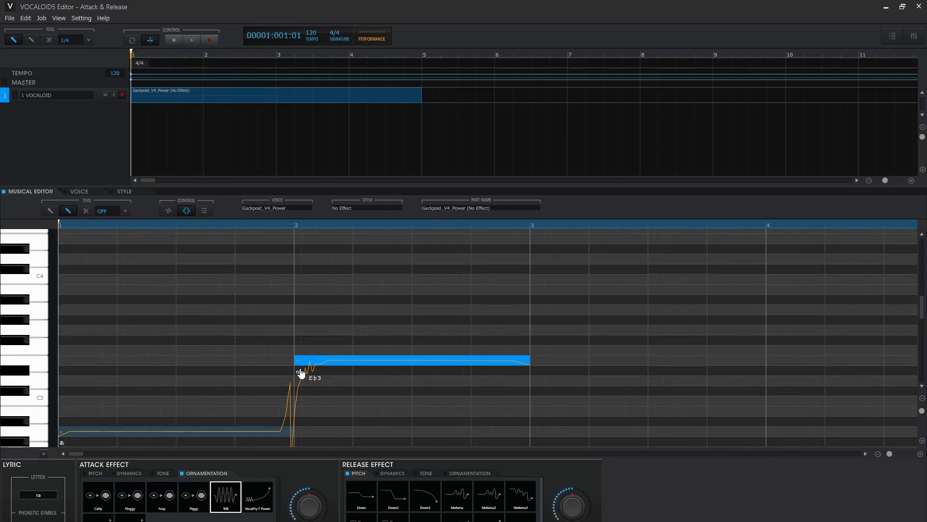
key("space")
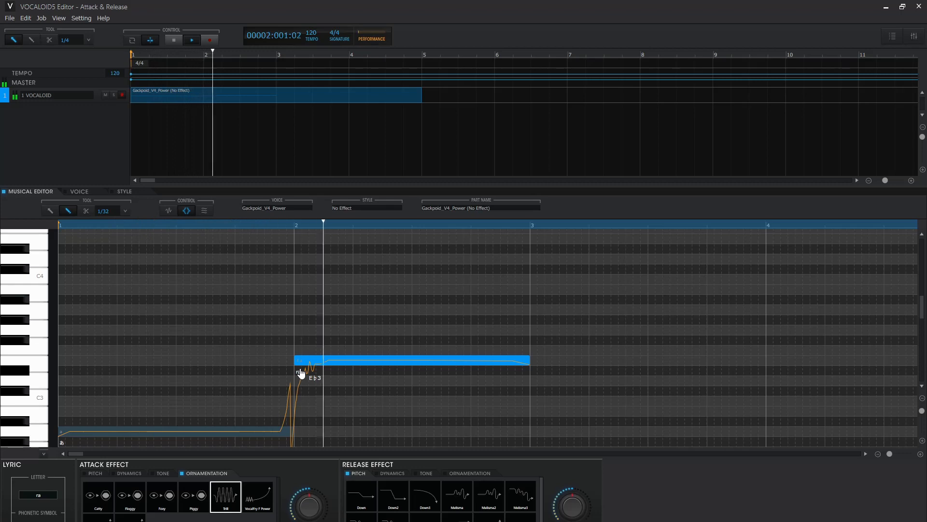
key("space")
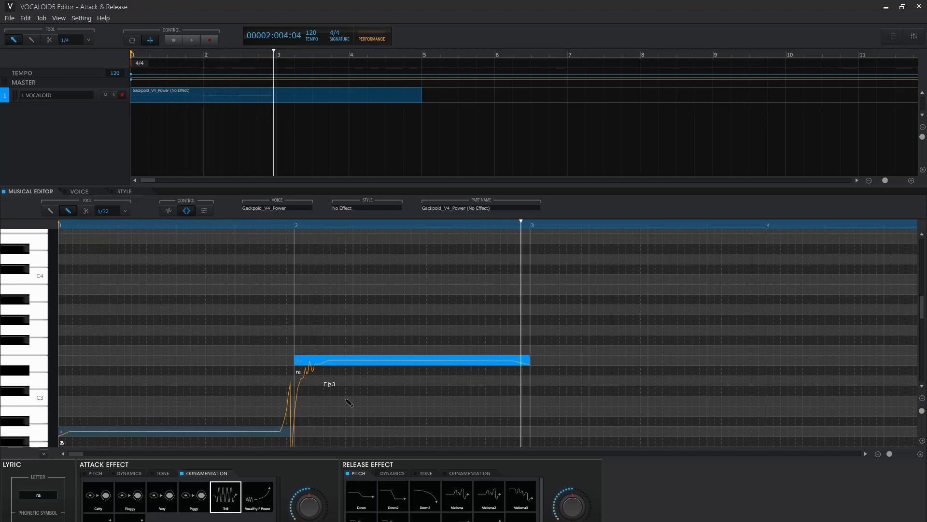
left_click(63, 226)
key("space")
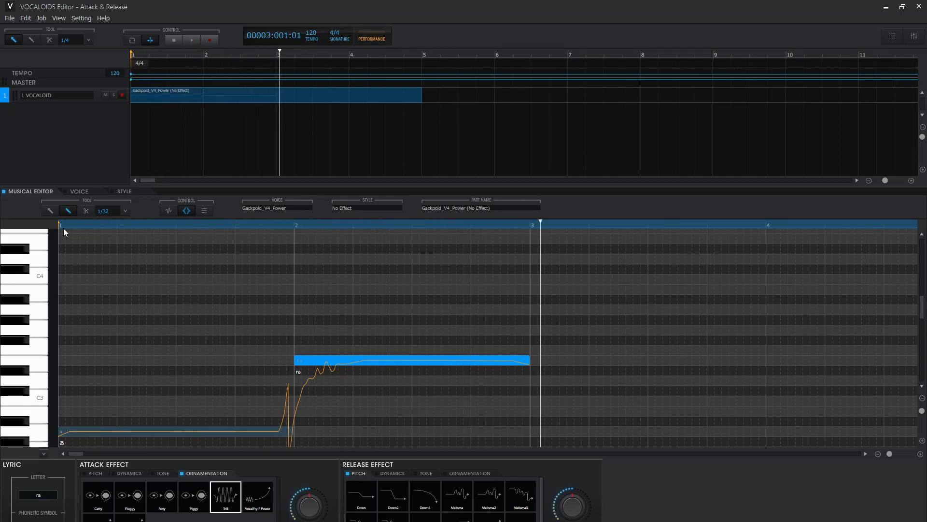
left_click(62, 228)
key("space")
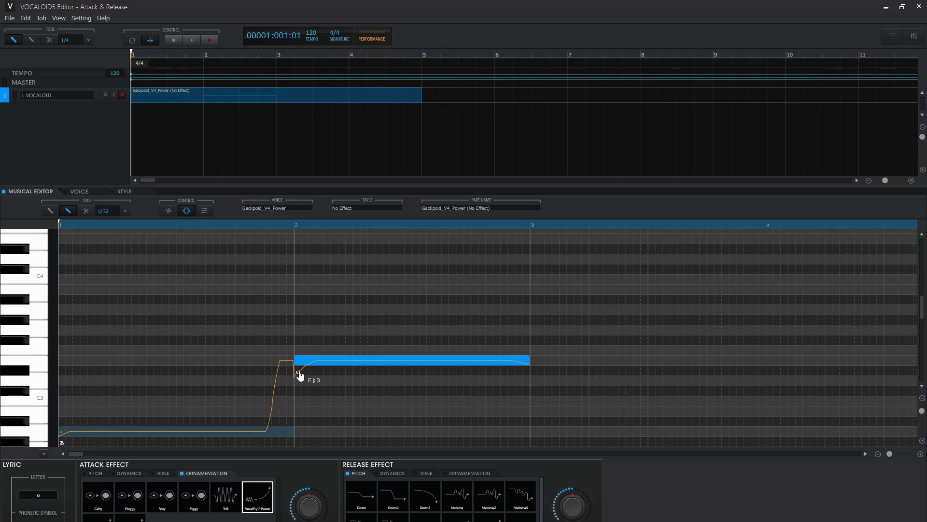
- Restore the E3 note's lyric to o, switch its ornamentation attack effect to VocalFry F Power, and audition it
key("space")
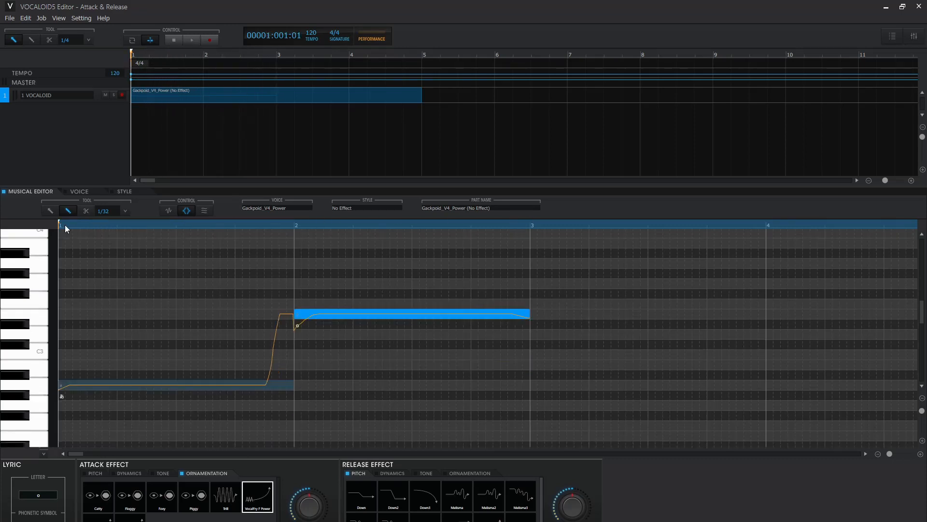
key("space")
- Apply the ornamentation attack preset below Catty to the E3 note and audition it as applied and at maximum amount
key("space")
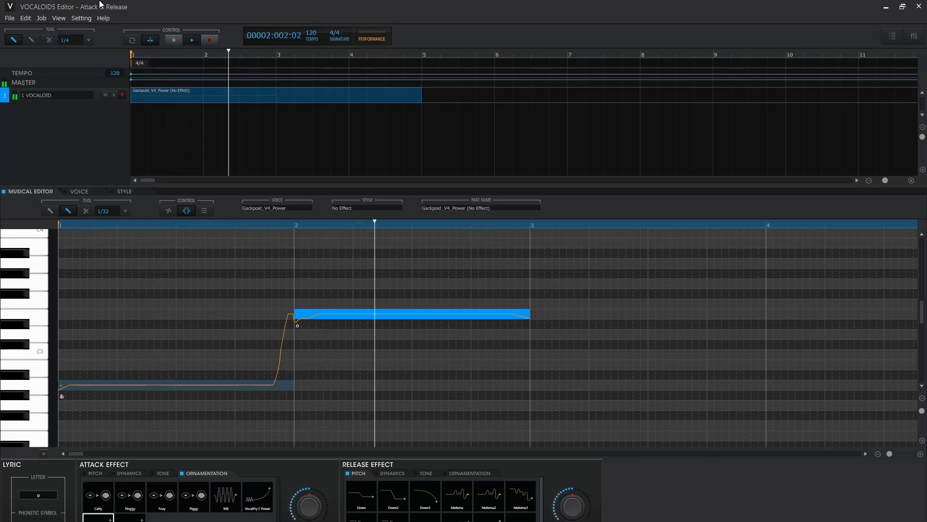
key("space")
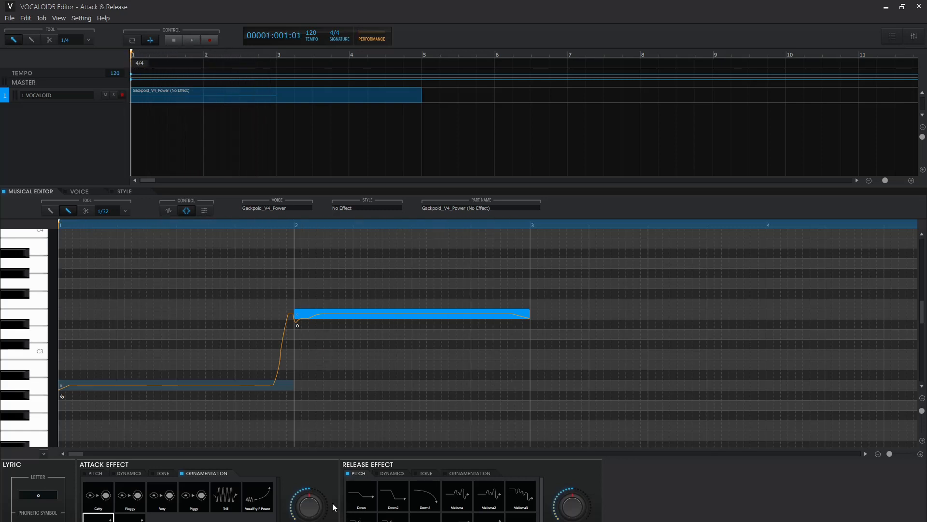
key("space")
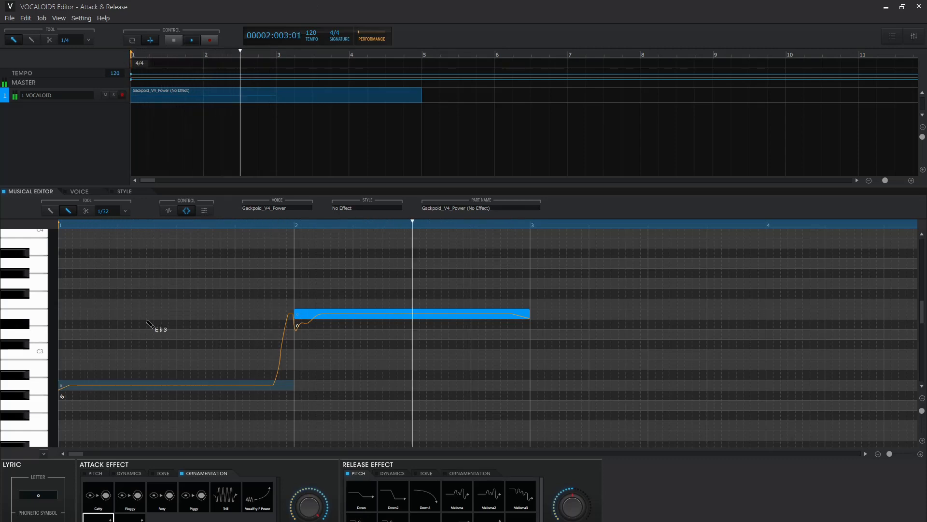
key("space")
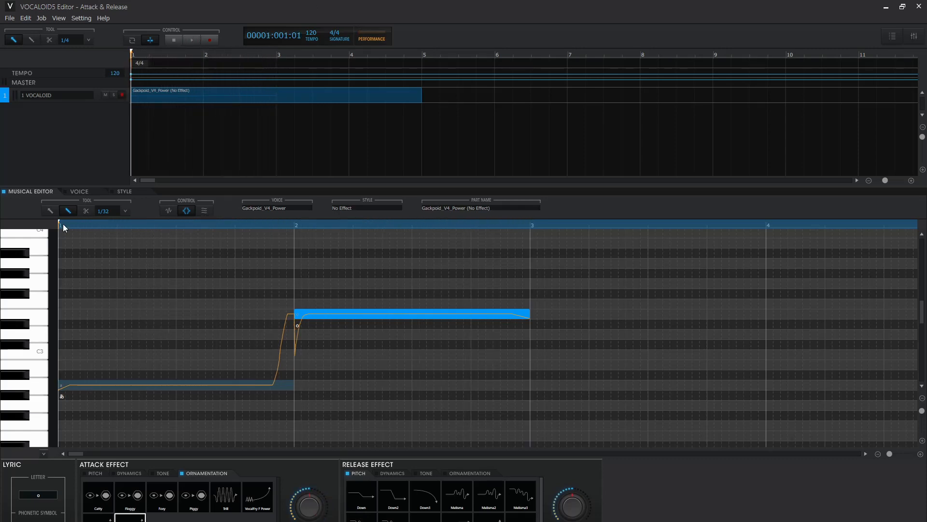
- Switch the E3 note to the ornamentation attack preset below Froggy and audition it before and after raising the amount to maximum
key("space")
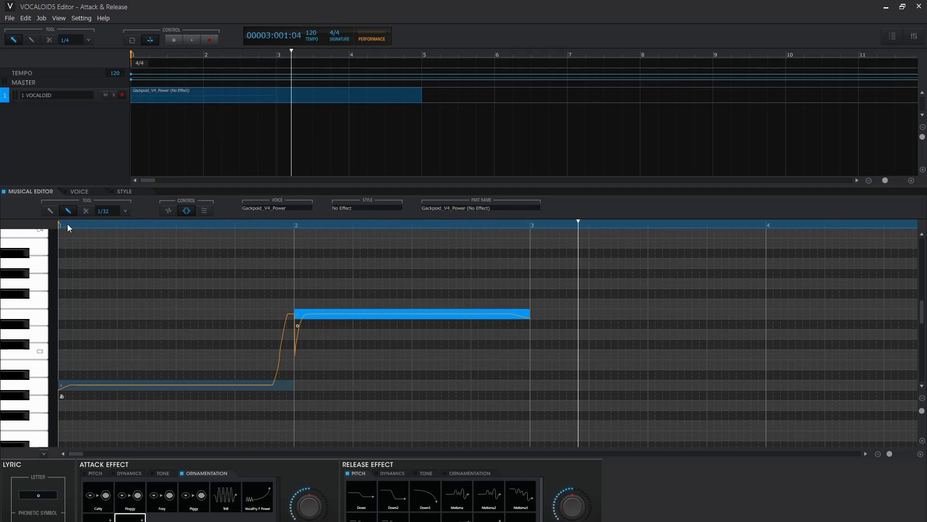
key("space")
key("space")
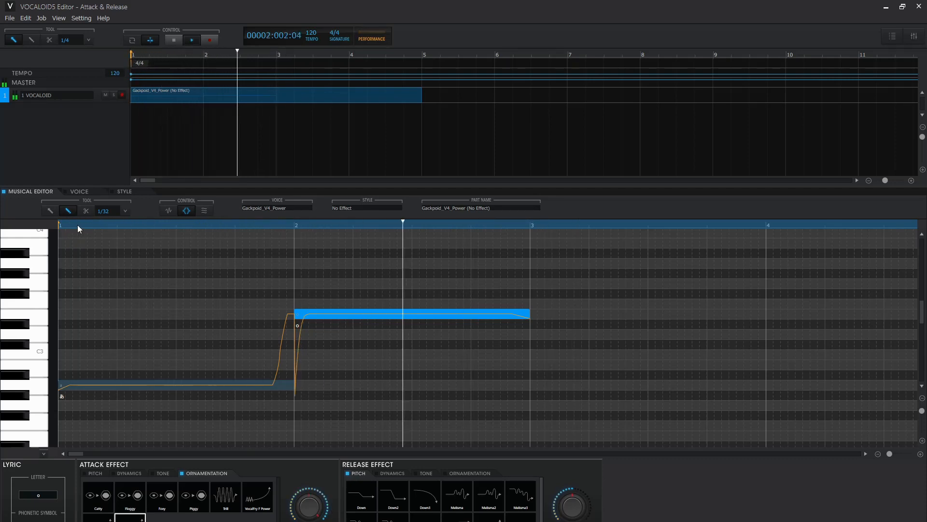
key("space")
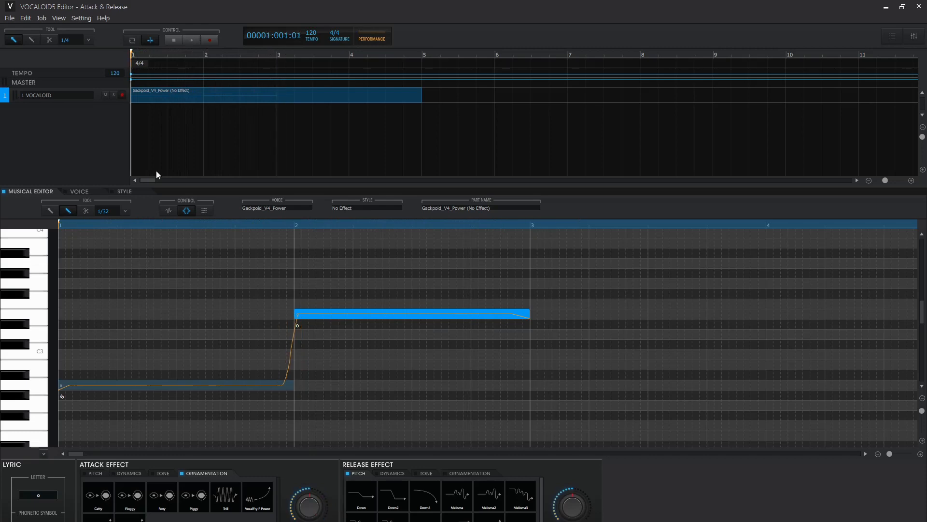